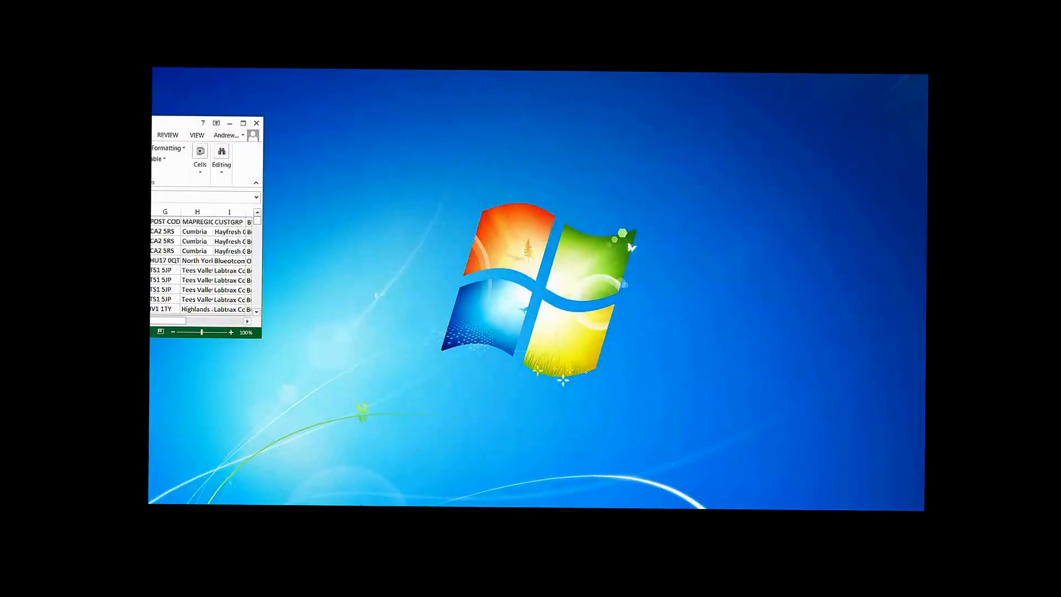
- Maximize the DemoSalesData.csv workbook in Excel and look through its sales transaction rows
drag(103, 122, 426, 119)
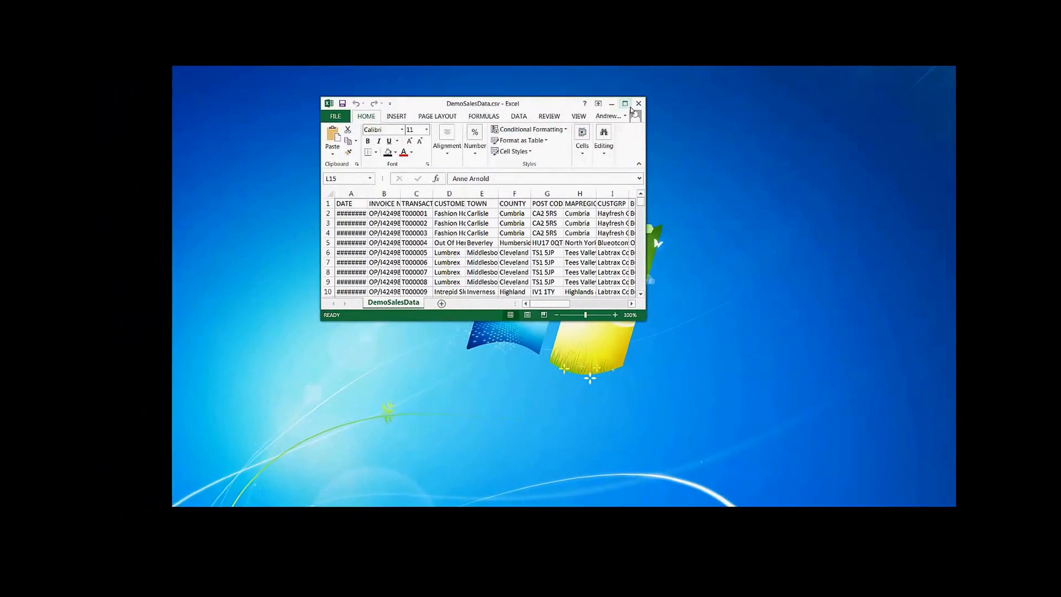
click(625, 105)
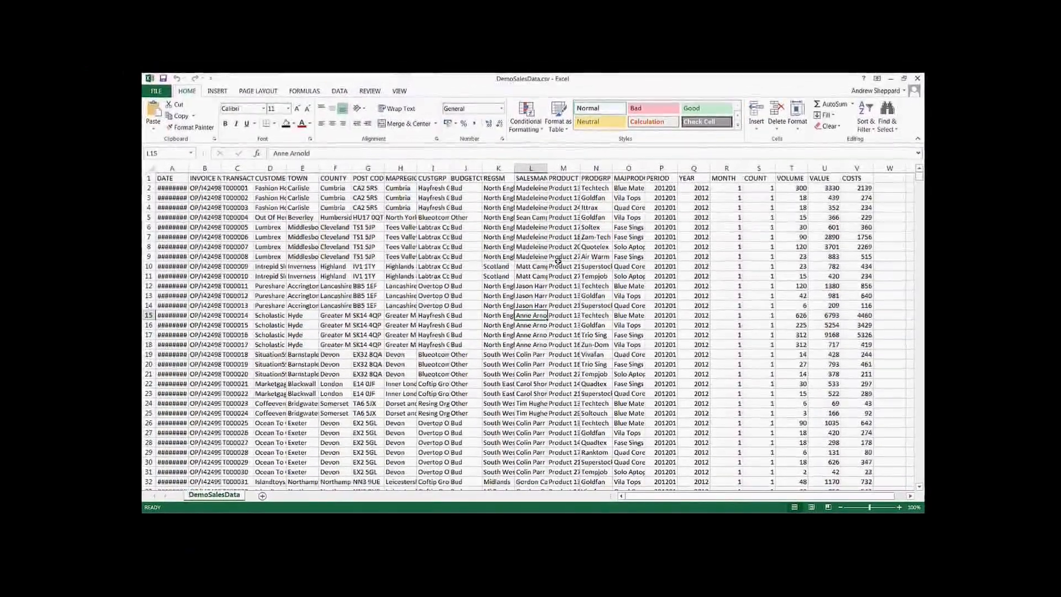
scroll(558, 261, down, 3)
scroll(555, 266, down, 13)
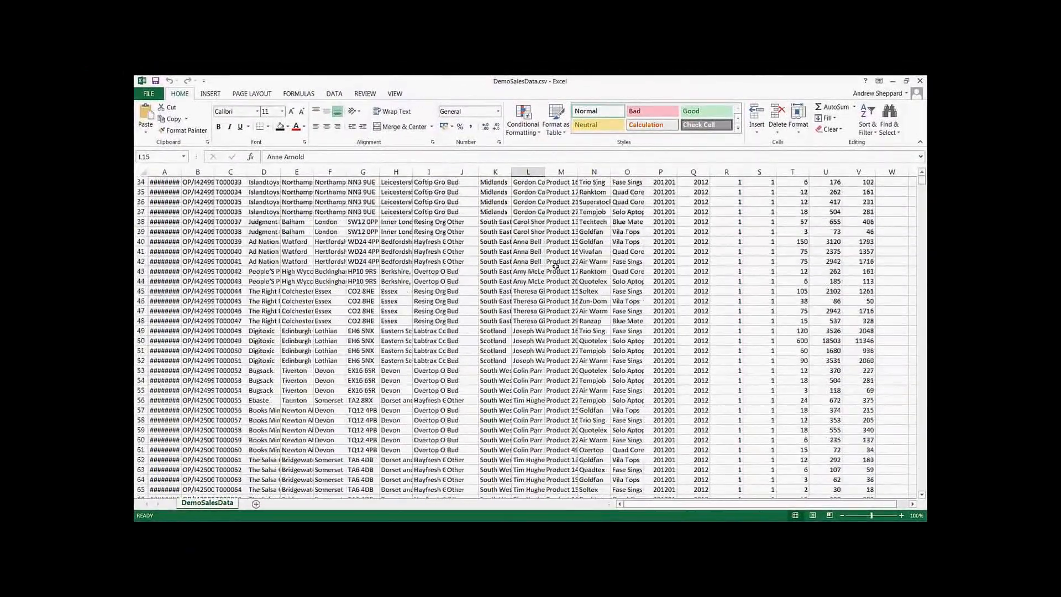
scroll(555, 265, down, 5)
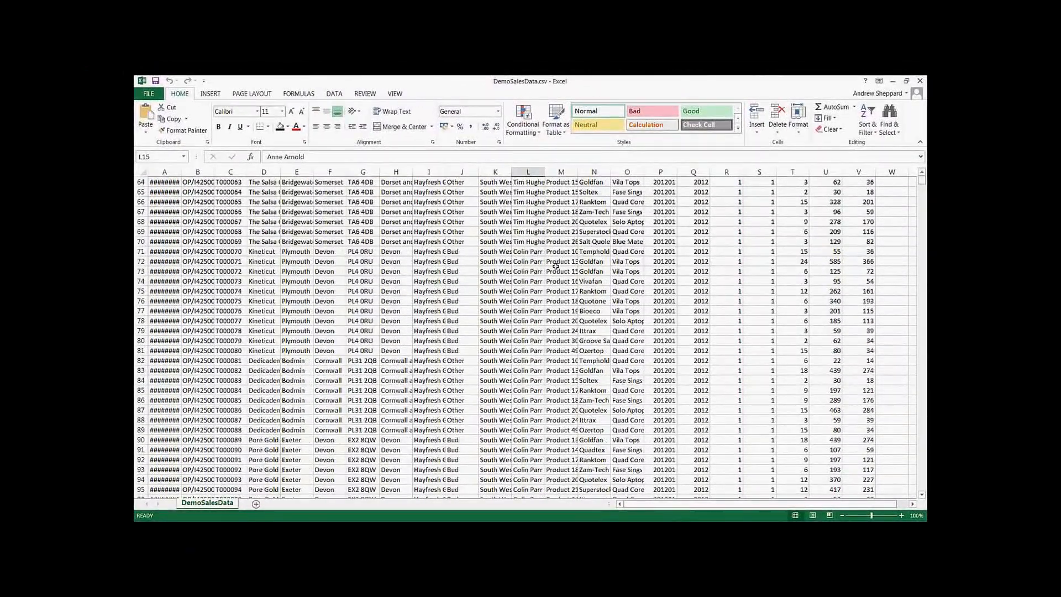
scroll(555, 266, down, 3)
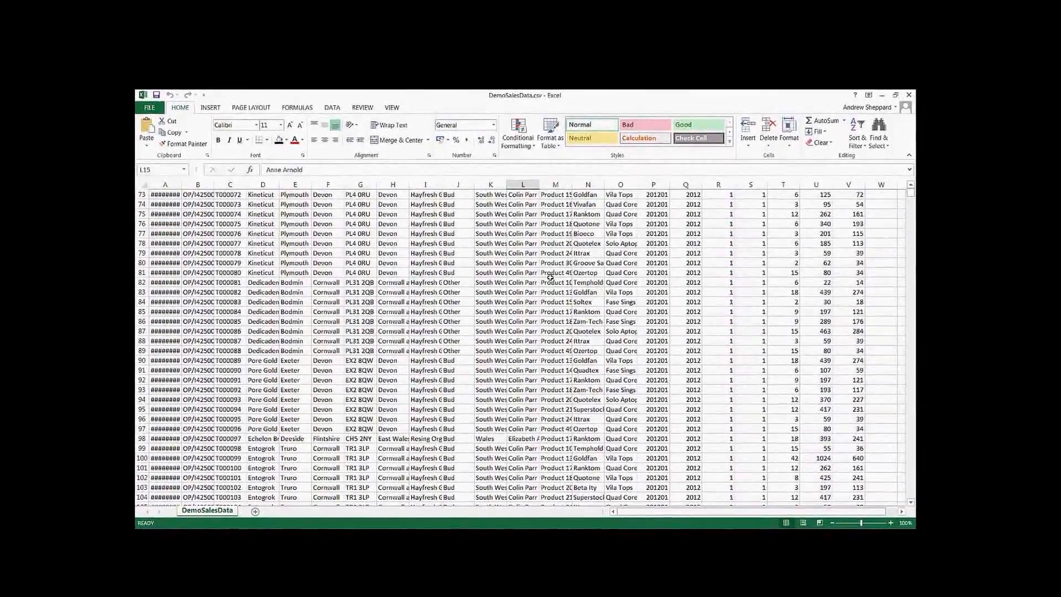
scroll(549, 278, down, 1)
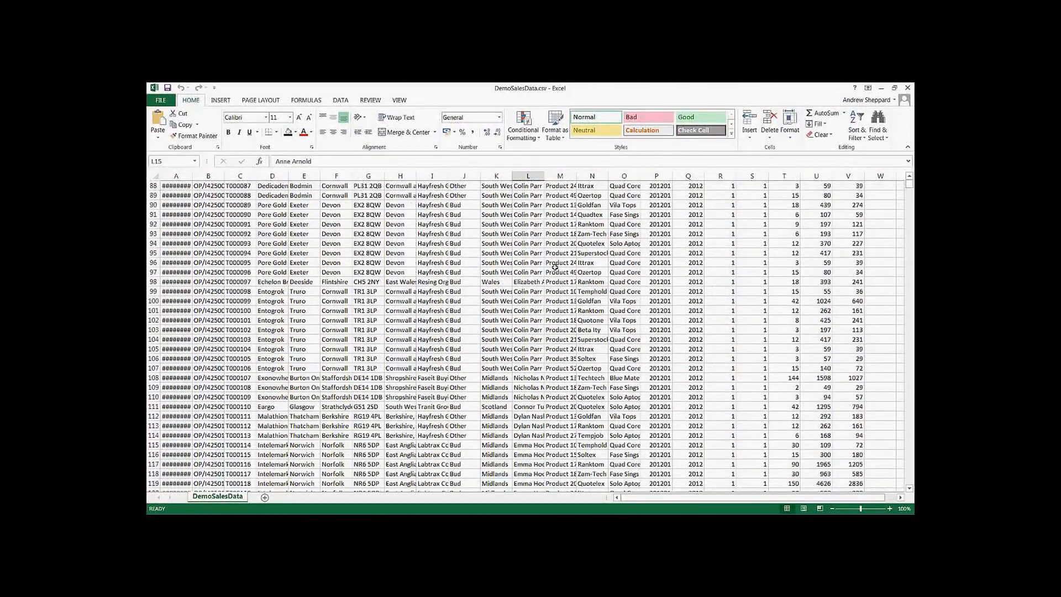
scroll(555, 267, up, 20)
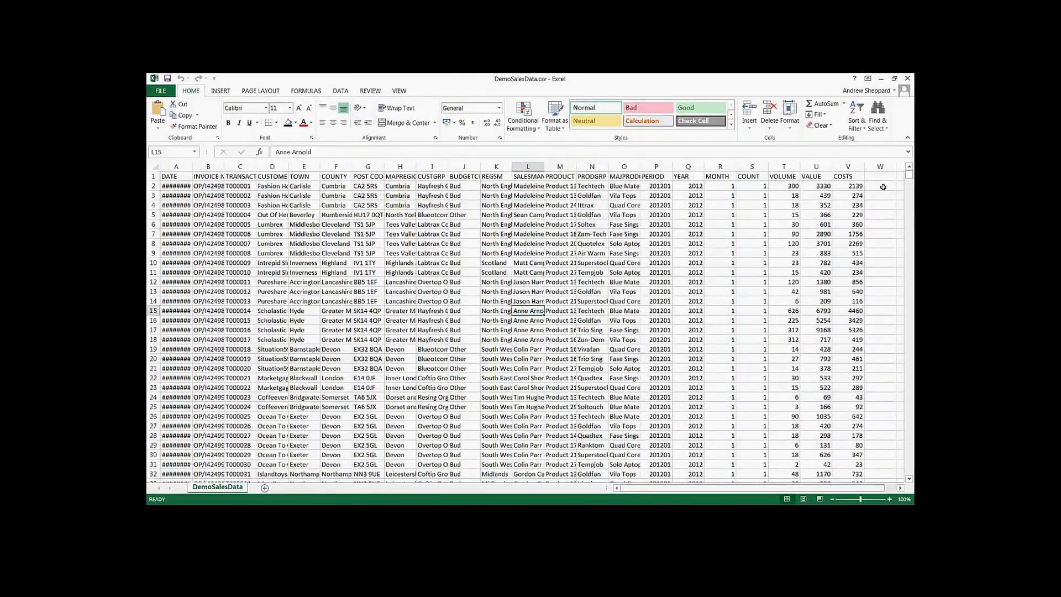
- Examine the column headings in row 1 of the sales data and close the workbook
click(153, 176)
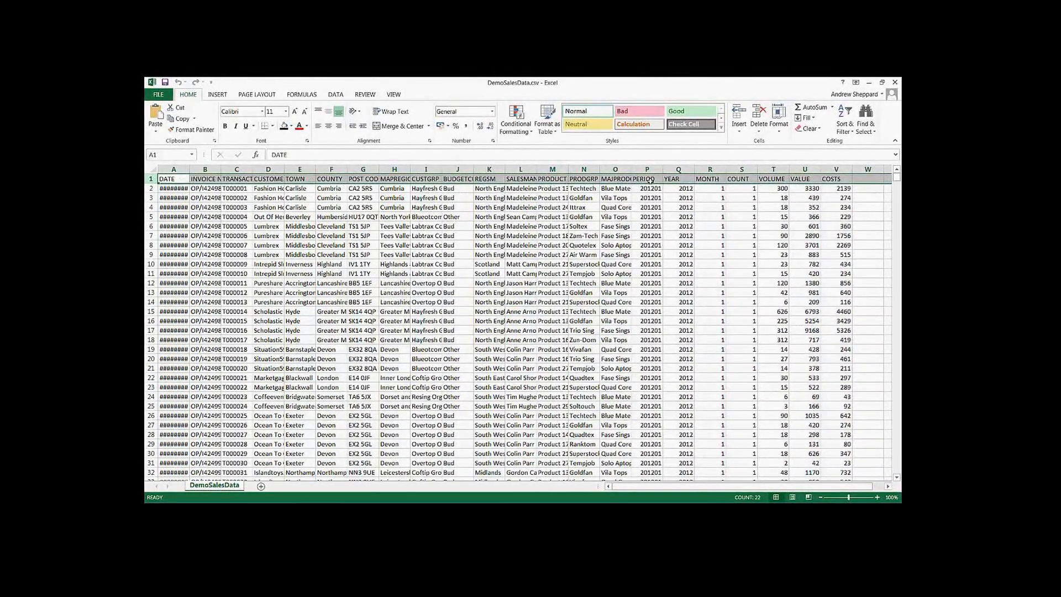
click(406, 245)
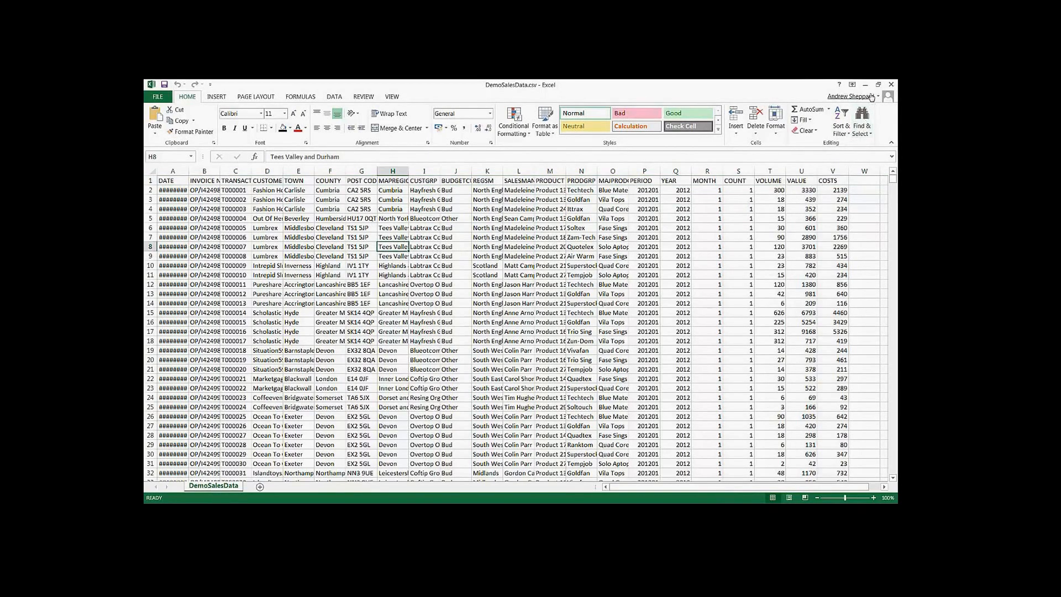
click(891, 84)
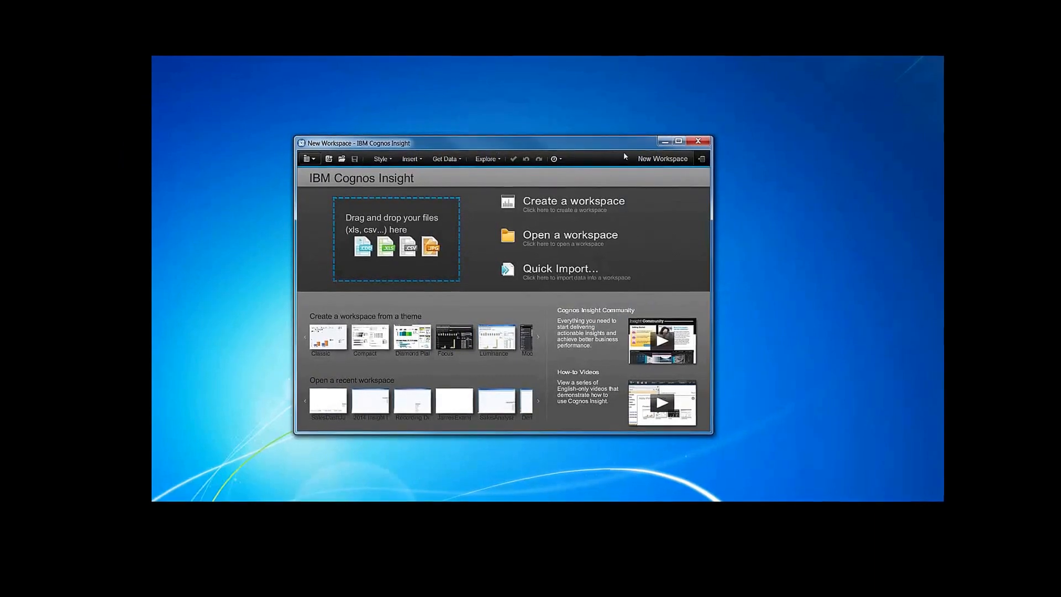
- Switch to IBM Cognos Insight, maximize its window and start an Import Data process
click(680, 143)
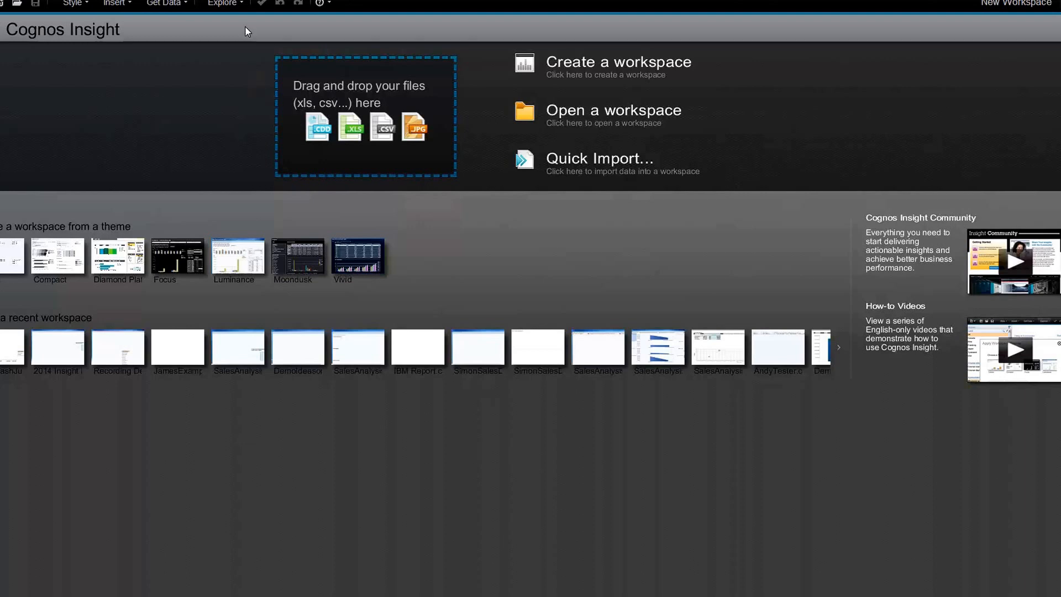
click(170, 4)
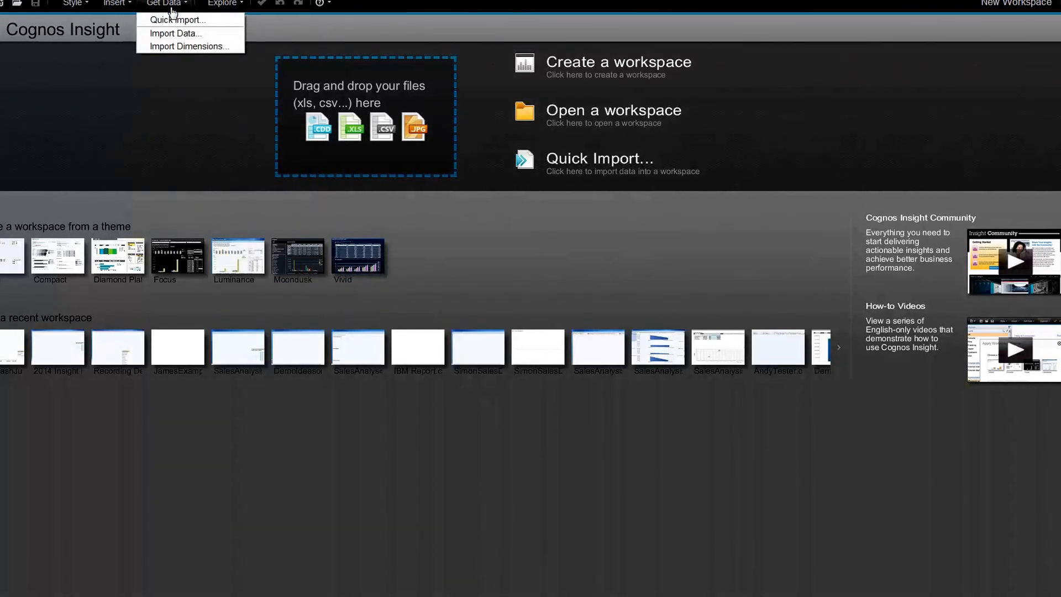
click(197, 32)
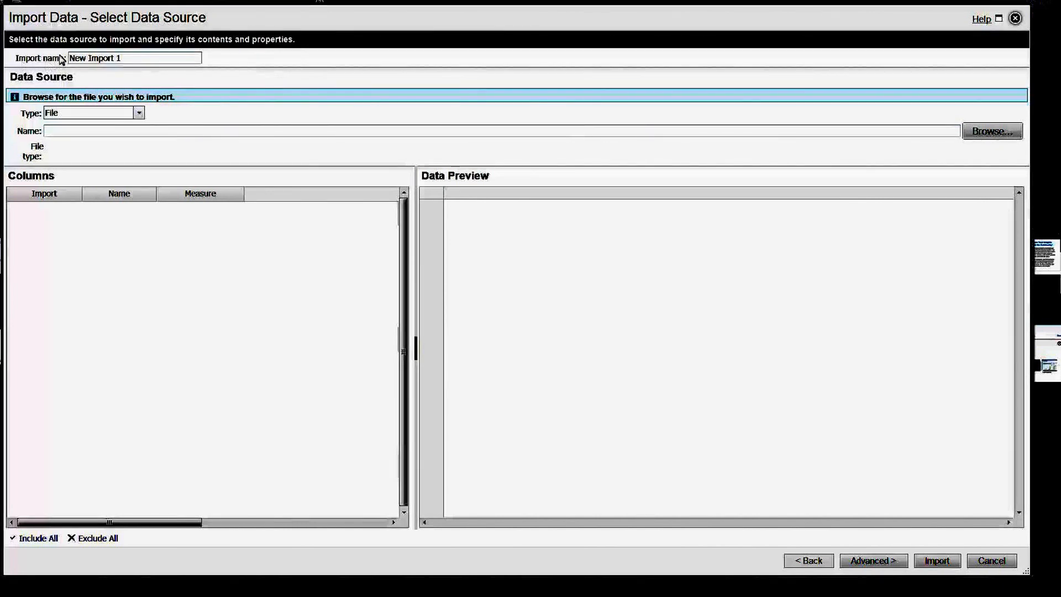
- Name the import "Sales Dahboard August 2014"
drag(121, 58, 30, 62)
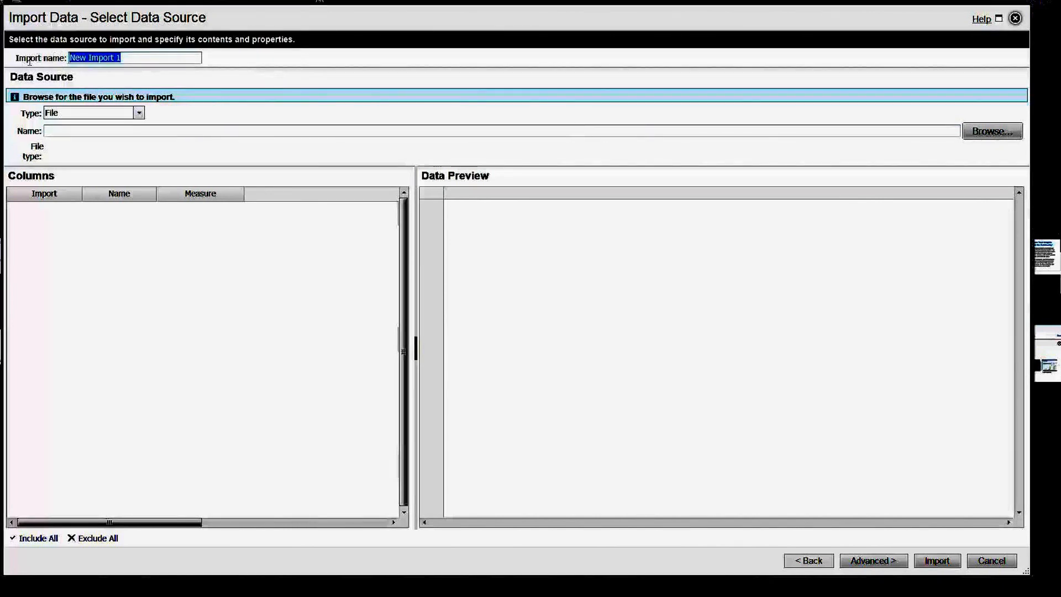
text(Sales Da)
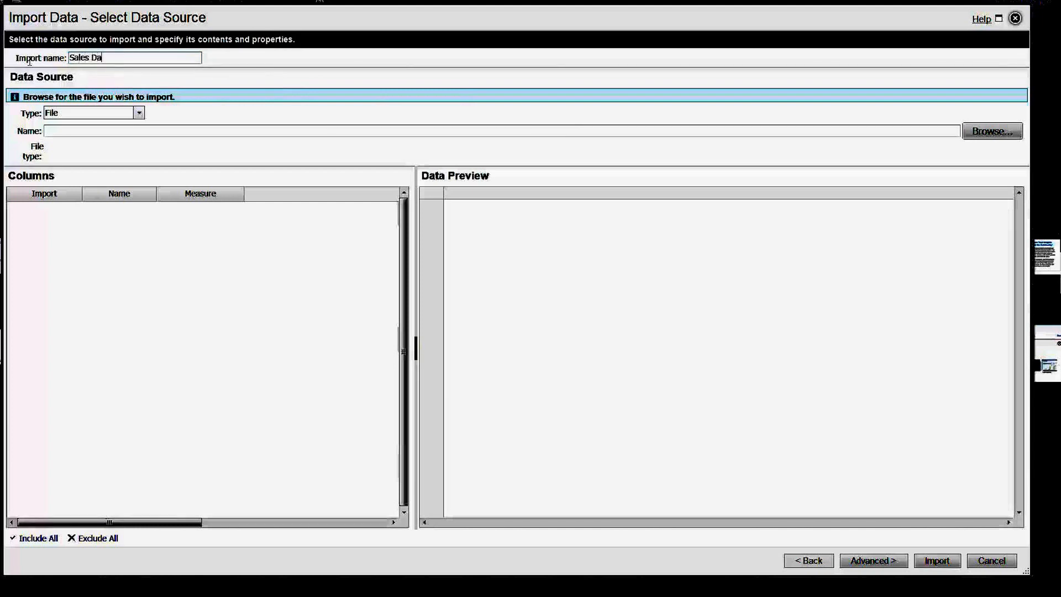
text(hboard)
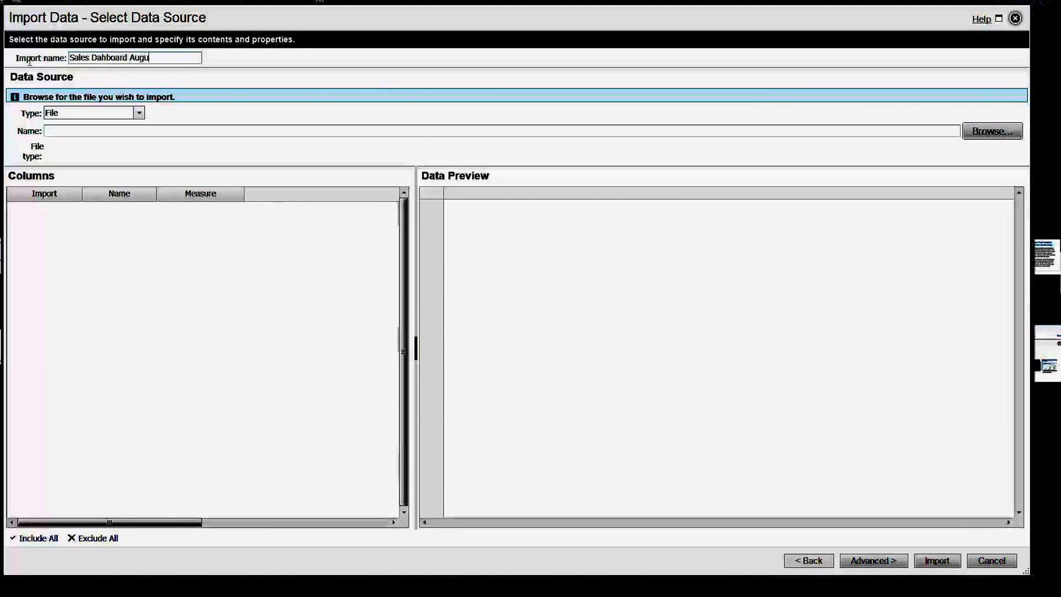
text(August 2014)
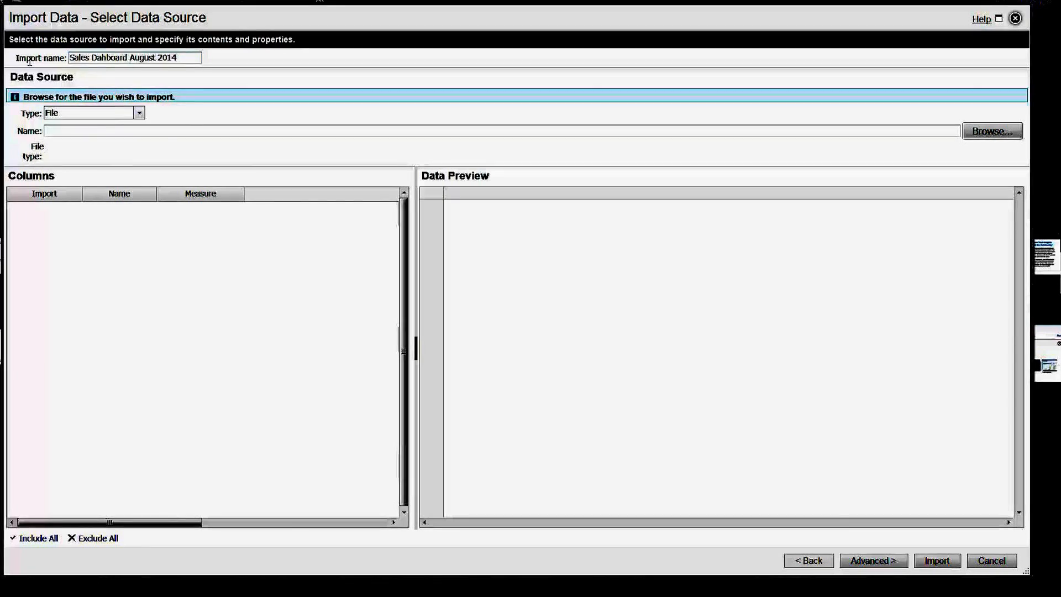
- Use File as the data source type and load DemoSalesData.csv, the largest file in the InsightFiles folder
click(137, 115)
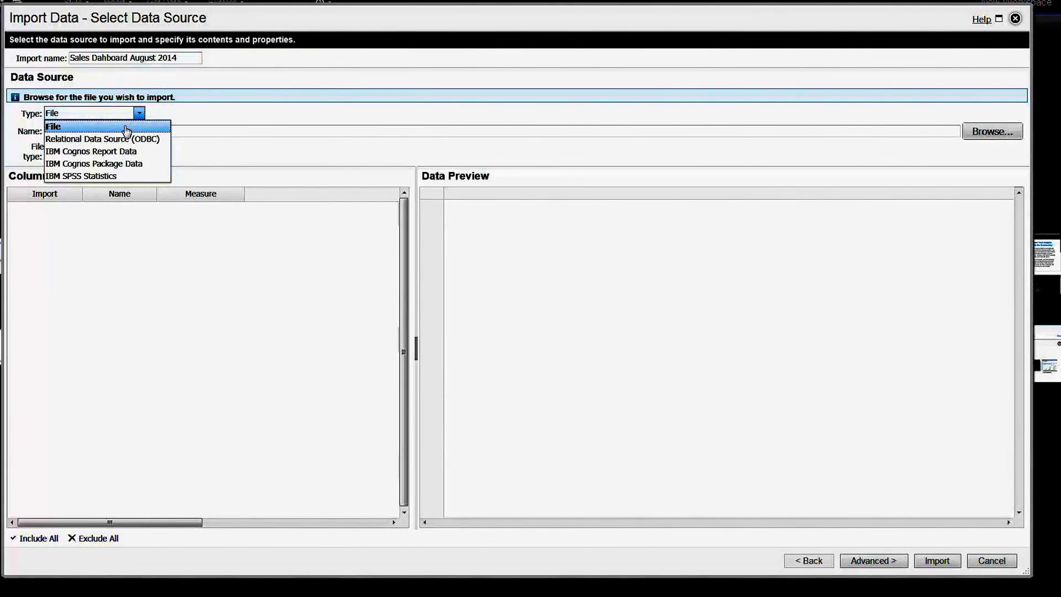
click(125, 125)
click(993, 132)
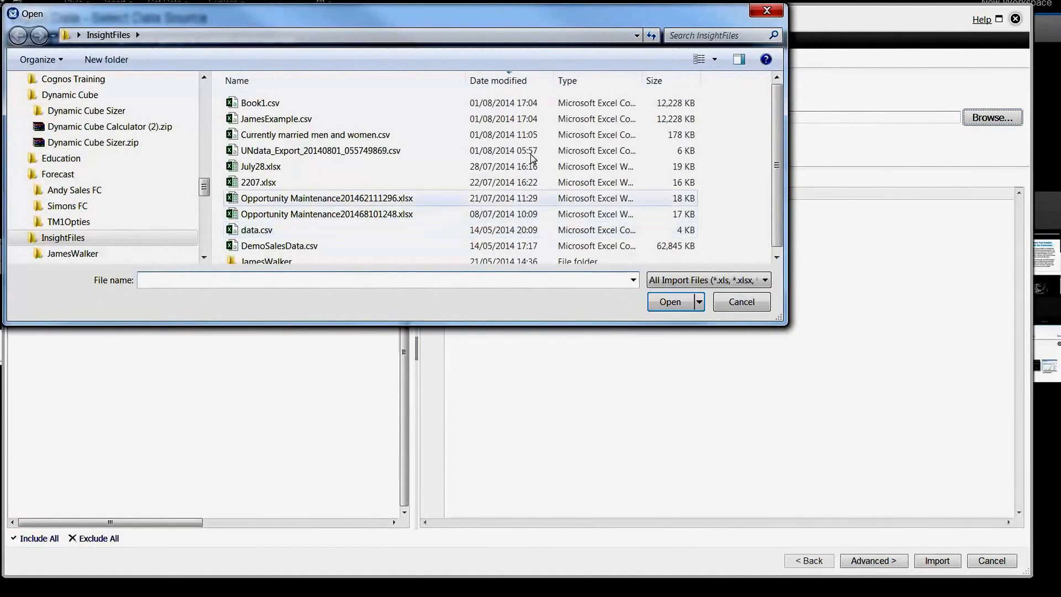
click(672, 85)
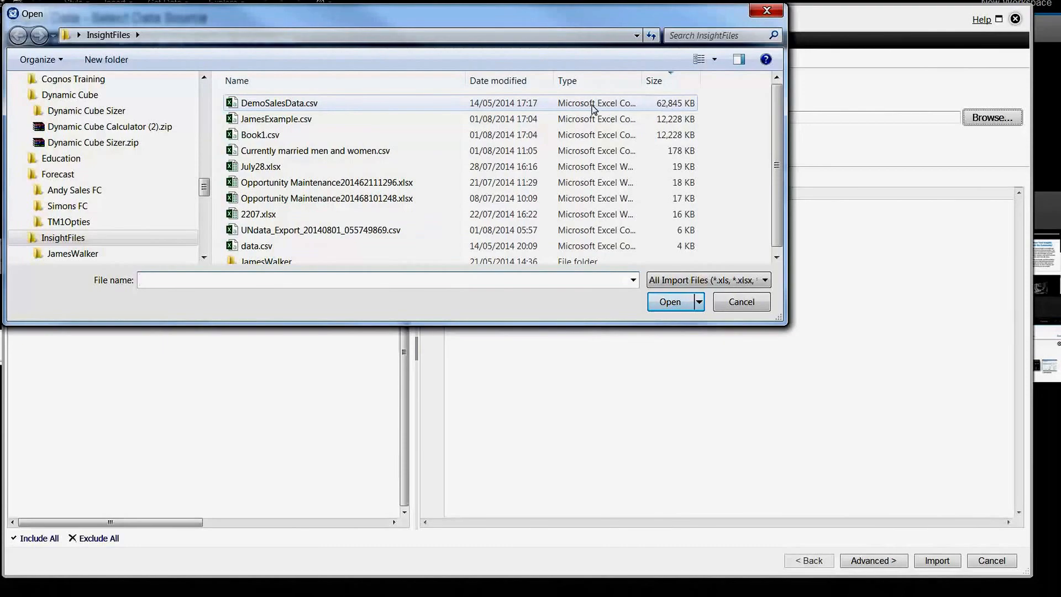
click(573, 107)
click(671, 301)
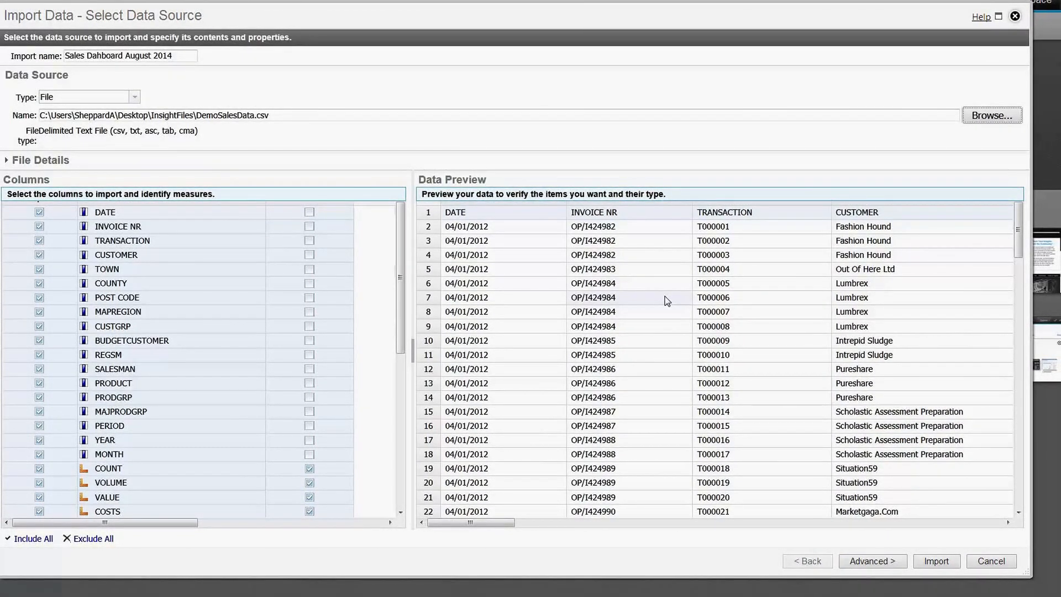
- Review the file details, keeping the Comma column delimiter and the Yes setting for data containing column labels
click(7, 160)
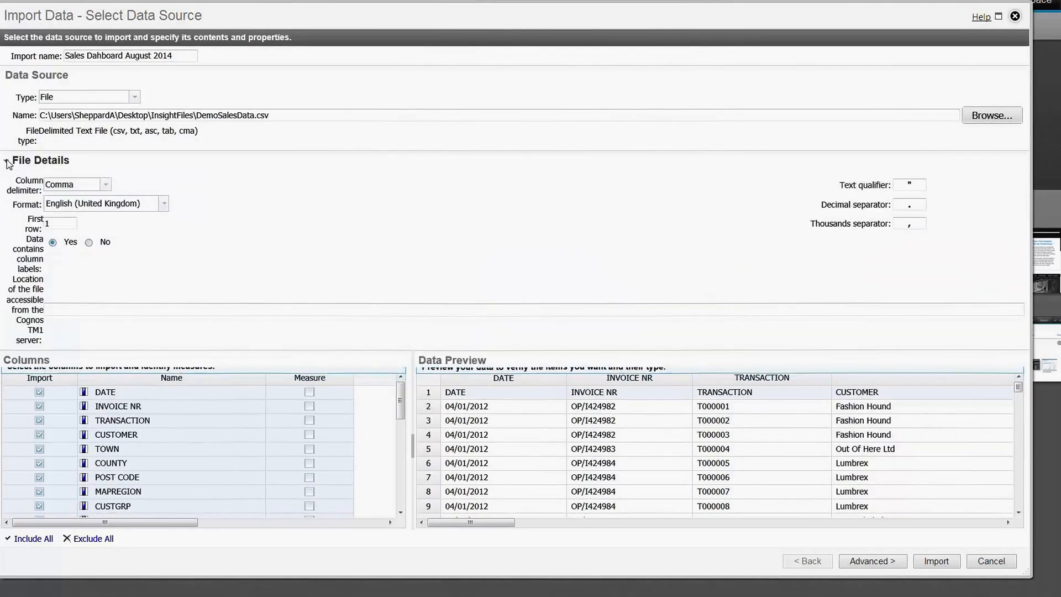
click(106, 186)
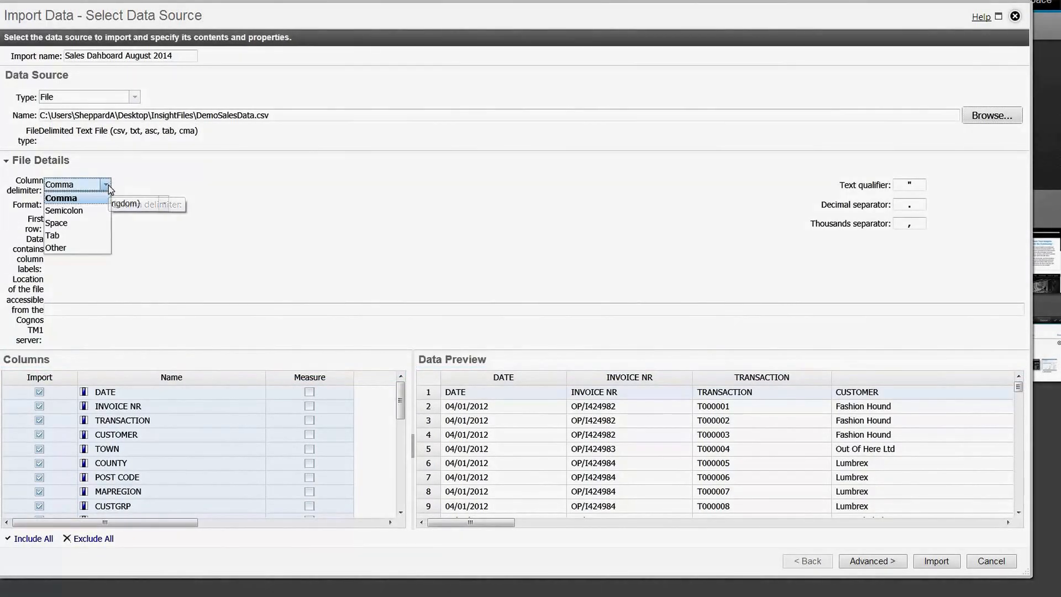
click(69, 198)
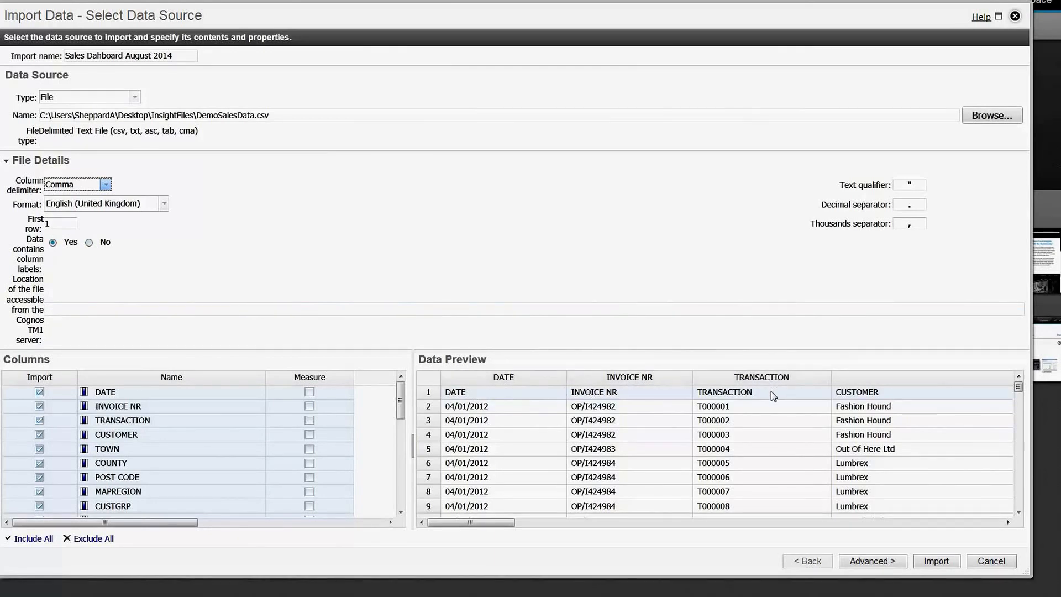
click(89, 244)
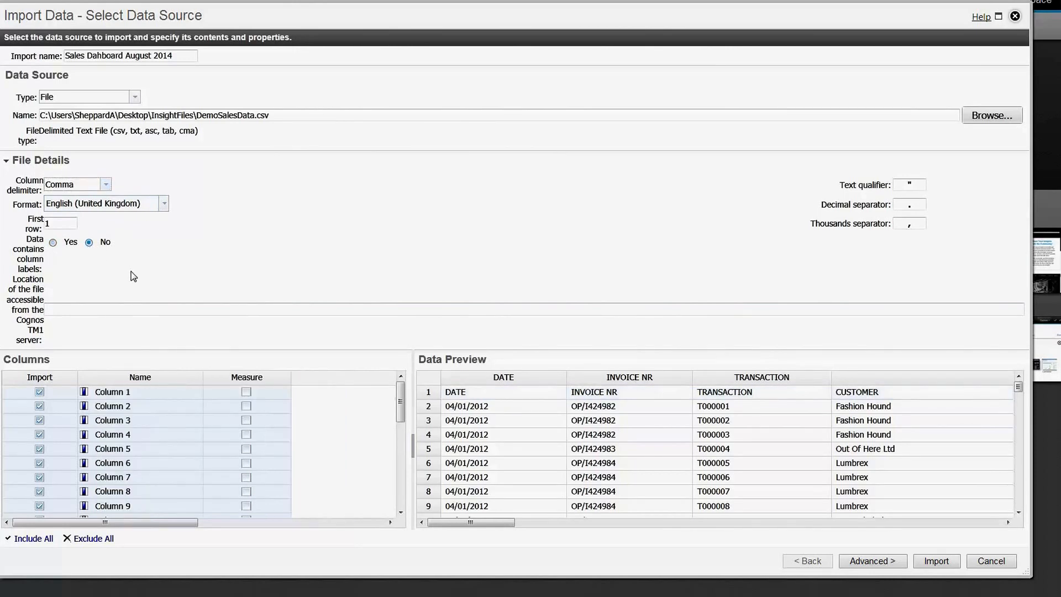
click(54, 243)
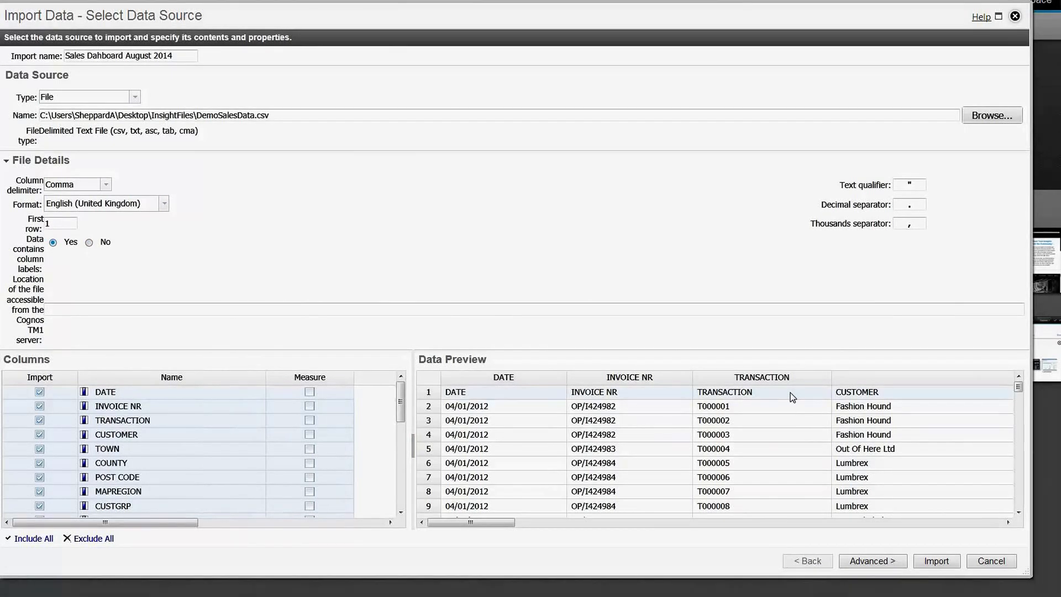
click(7, 161)
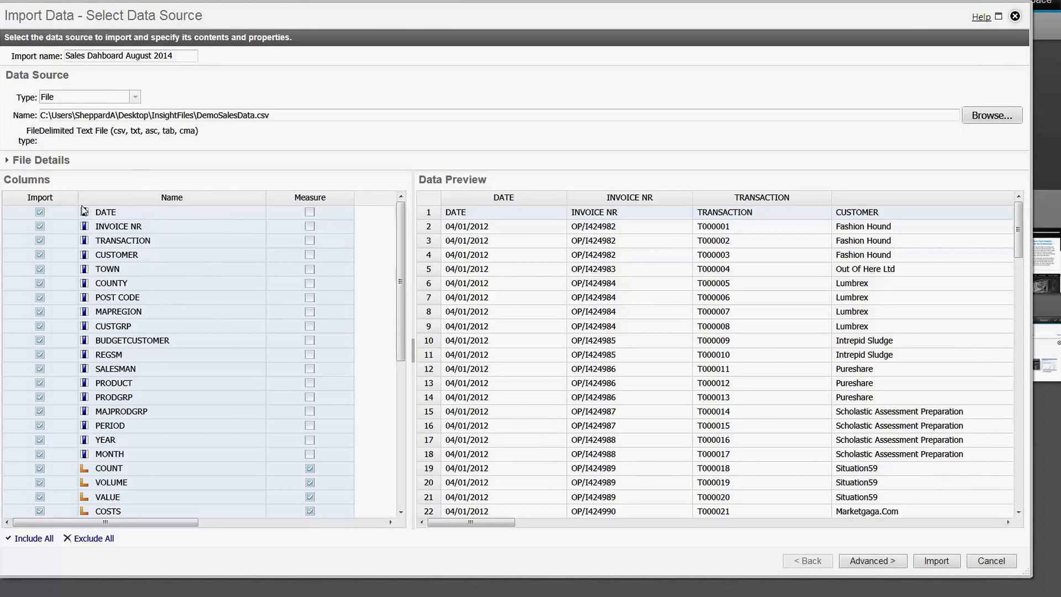
- Exclude the DATE, INVOICE NR, TOWN and POST CODE columns from the import
click(40, 213)
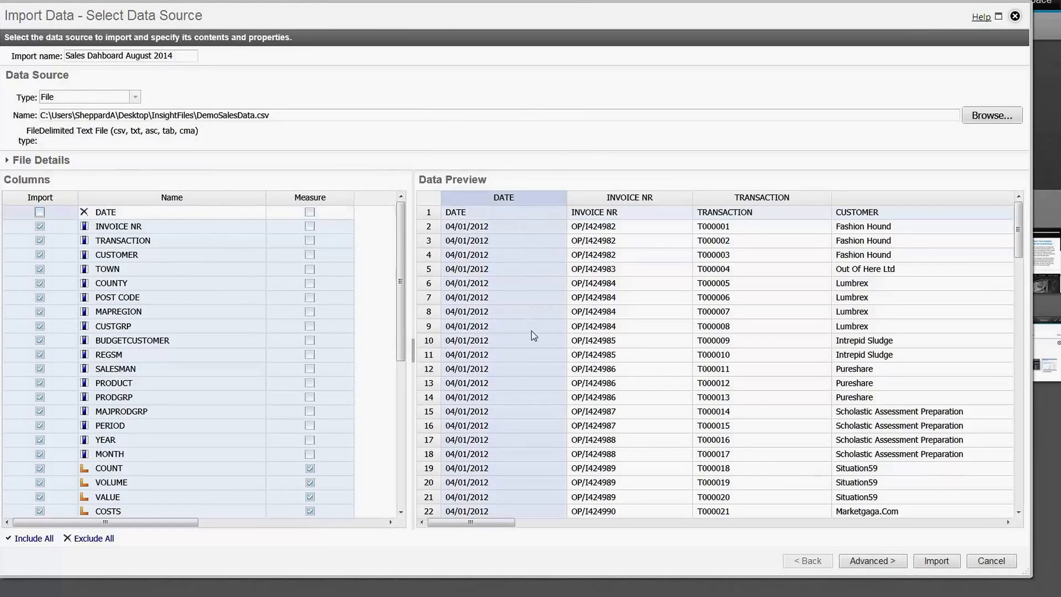
click(40, 227)
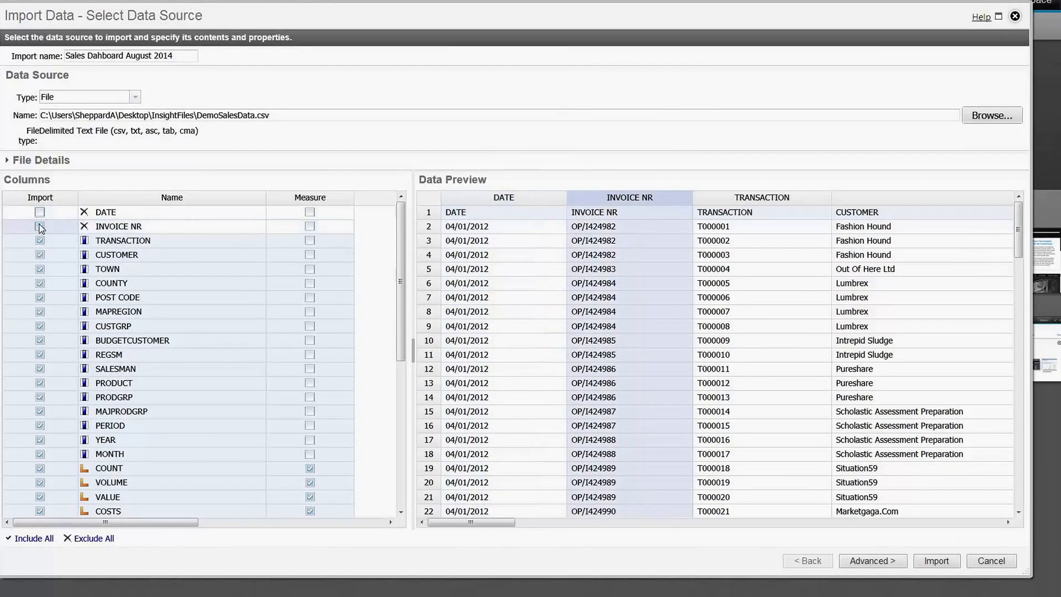
click(39, 269)
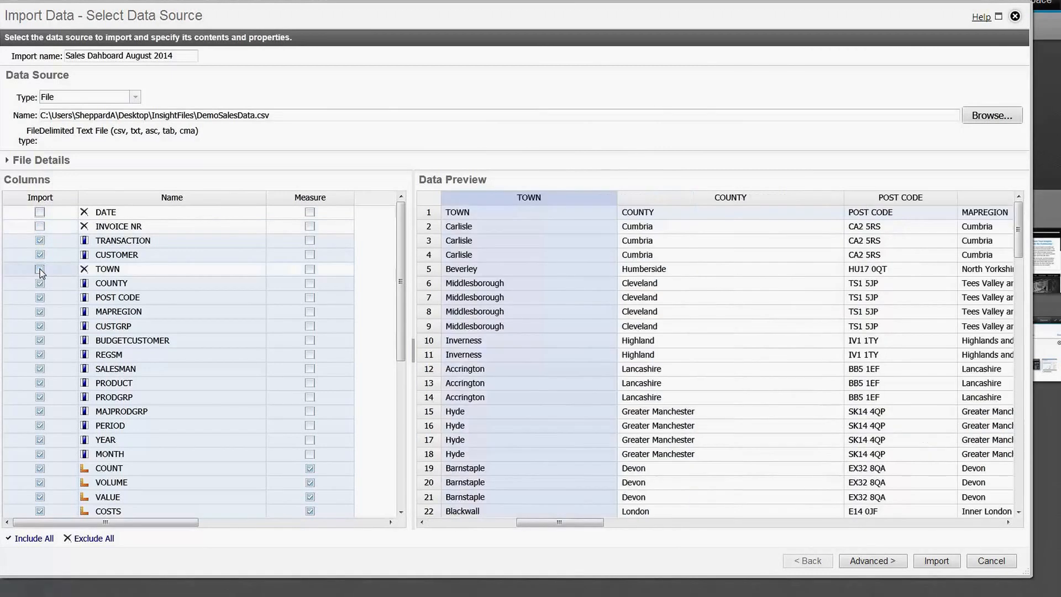
click(39, 298)
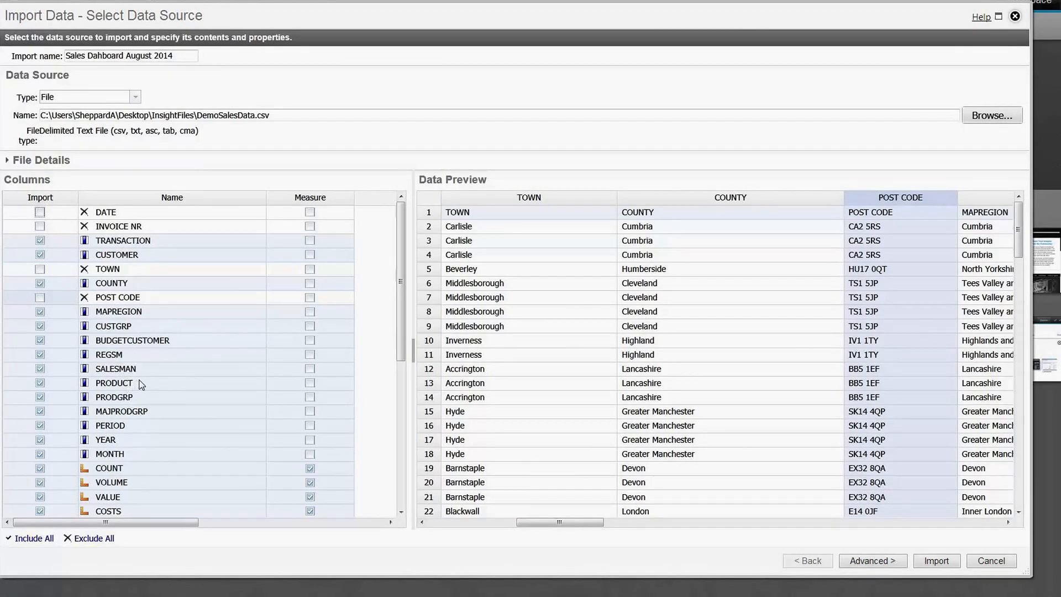
- Try marking the PRODUCT column as a measure
click(309, 384)
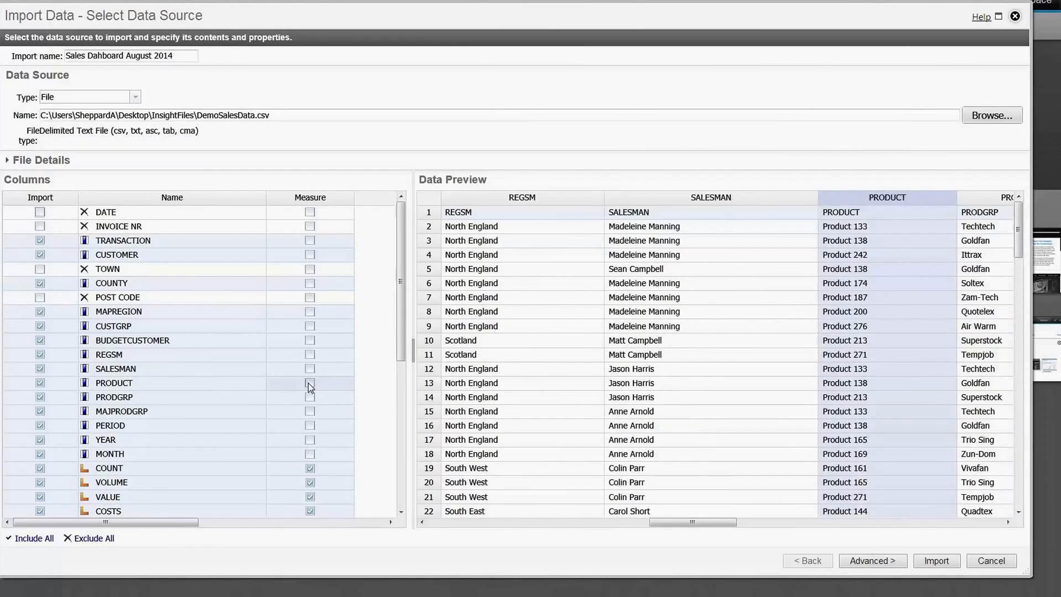
click(310, 384)
click(310, 384)
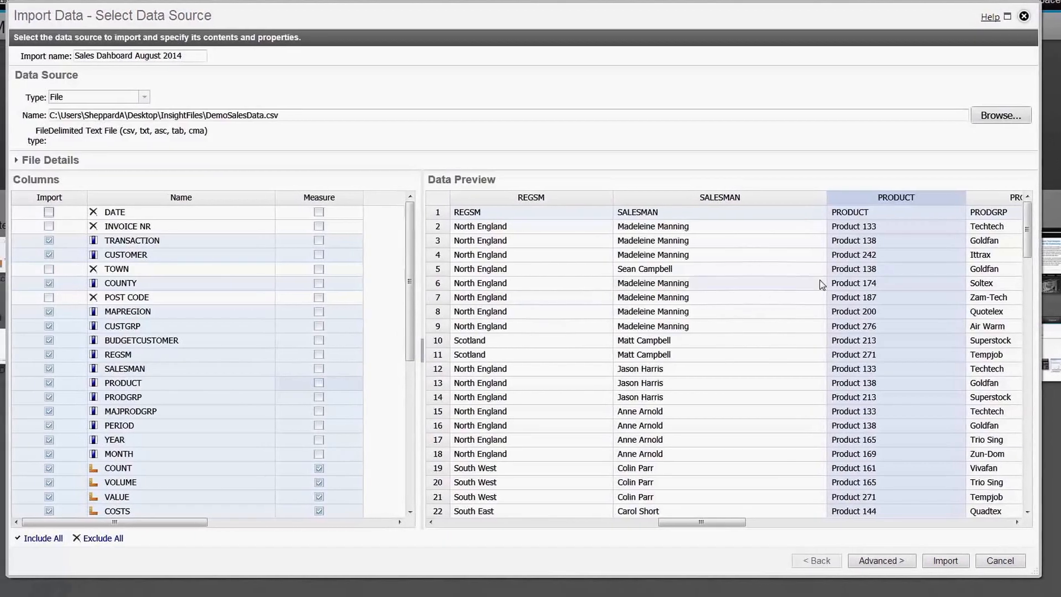
- Check the data preview from its first columns and import the chosen sales data columns into the workspace
drag(733, 520, 486, 525)
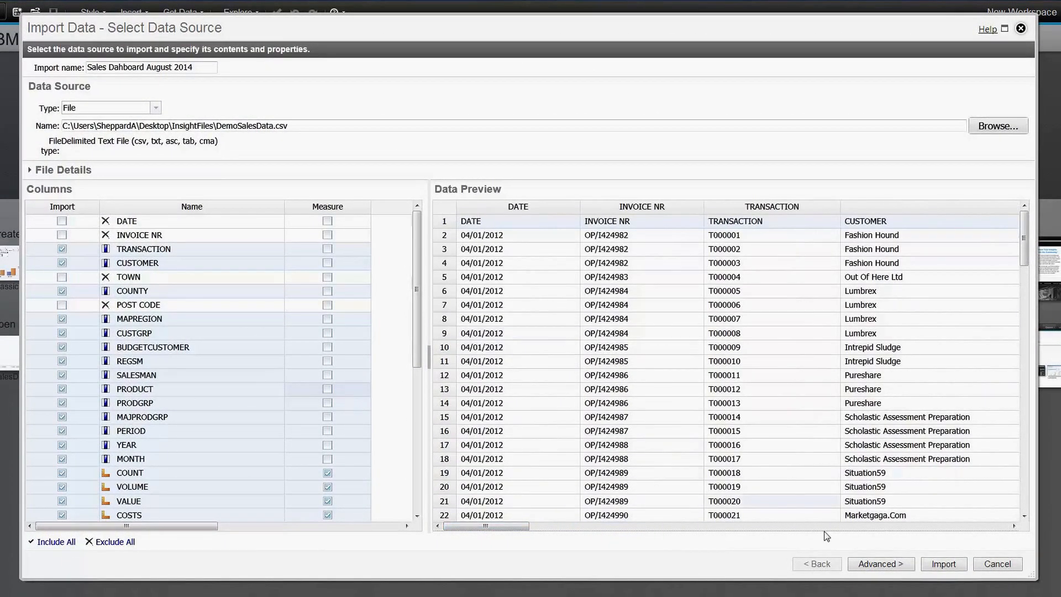
click(951, 565)
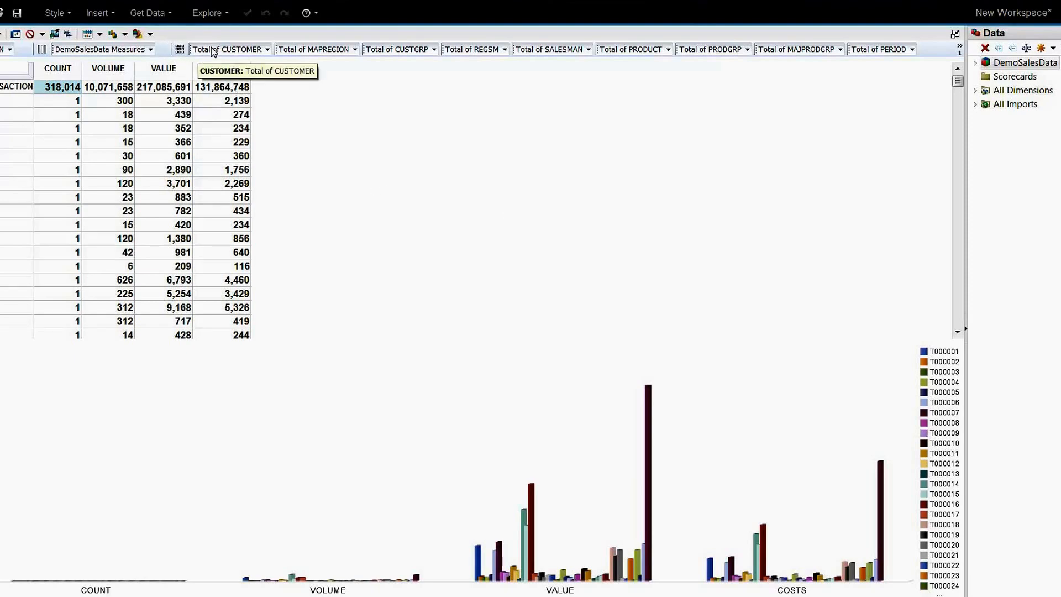
- Expand the DemoSalesData cube and its measures in the data tree, and collapse the context filters above the crosstab
click(976, 63)
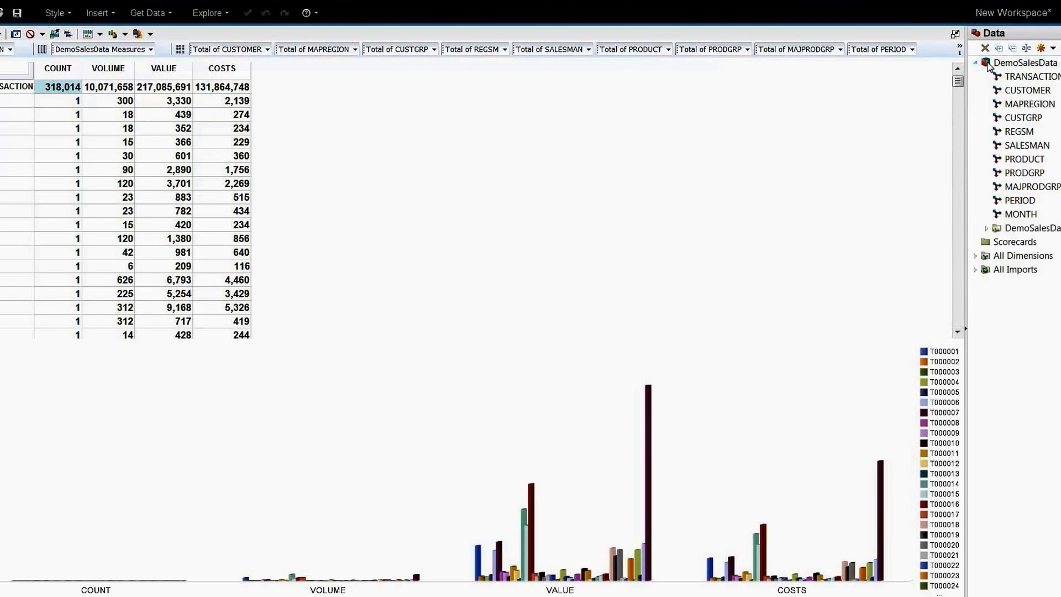
click(986, 228)
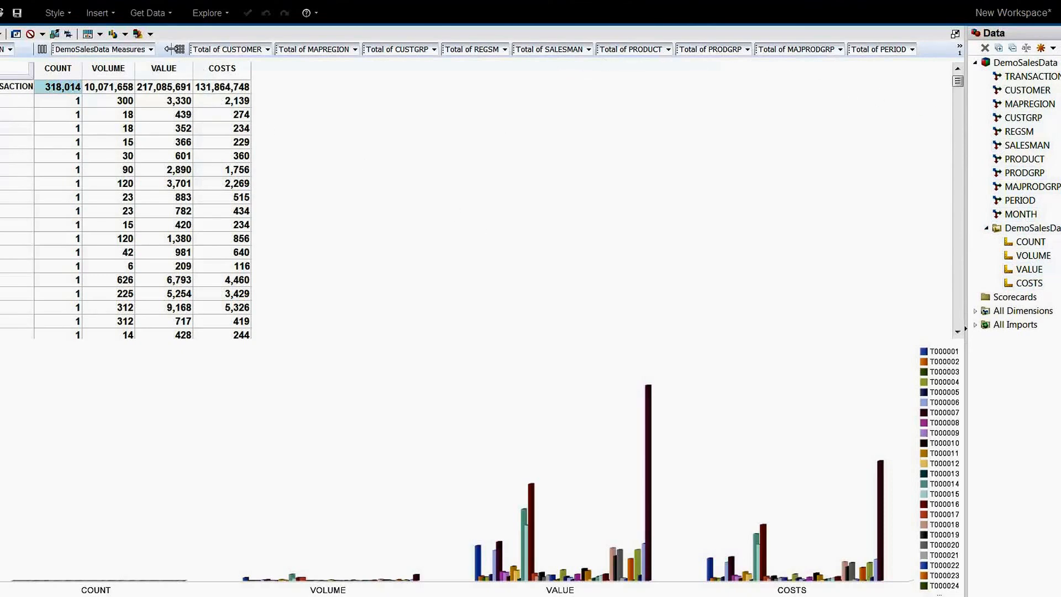
drag(174, 49, 940, 49)
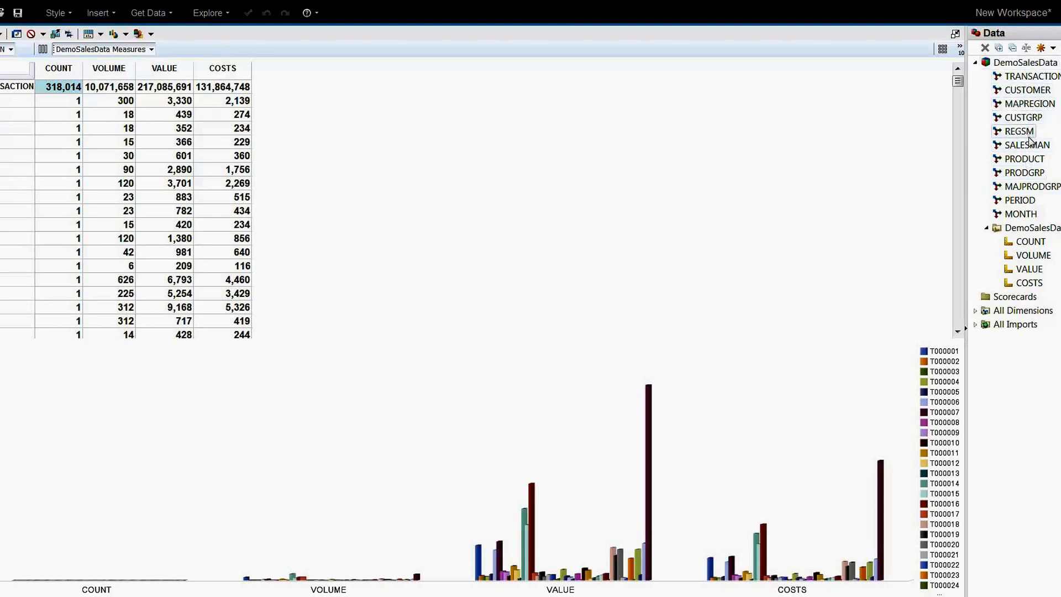
- Rename the MAJPRODGRP dimension as "Major Product Group"
right_click(1024, 188)
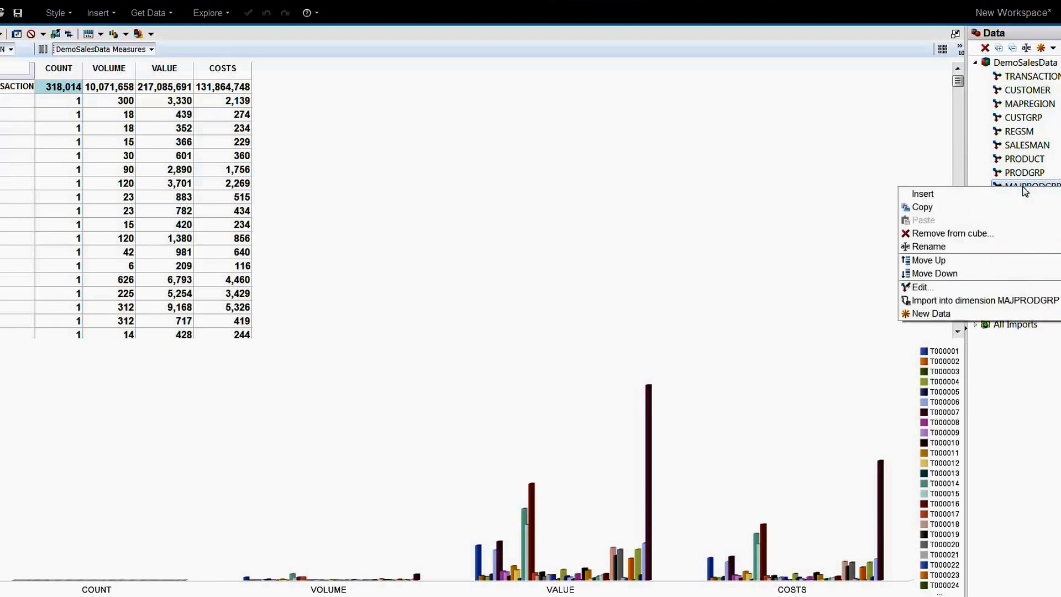
click(949, 246)
text(Ma)
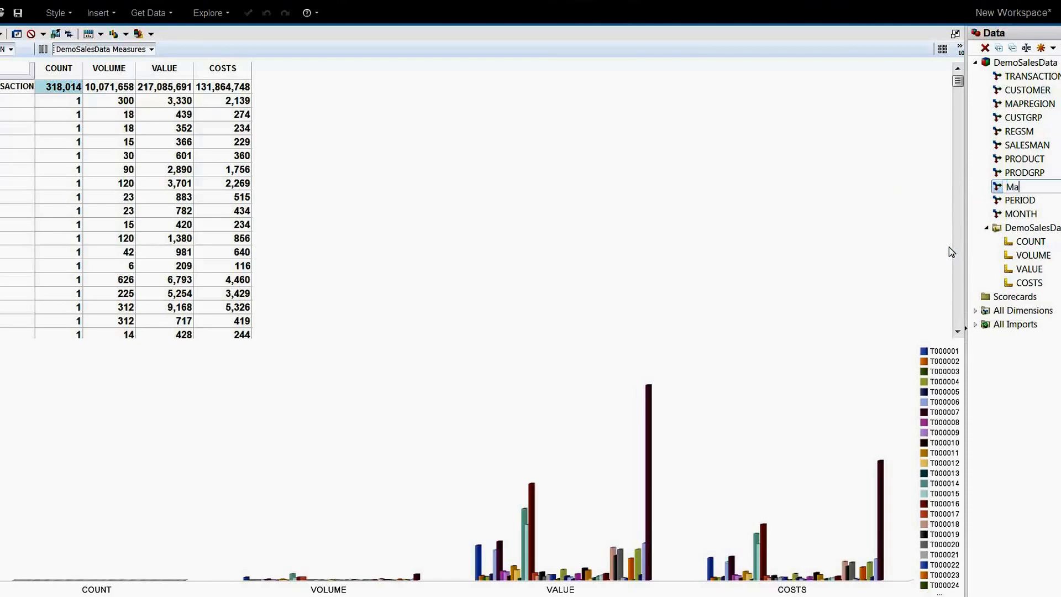
text(jor Product G)
key(Return)
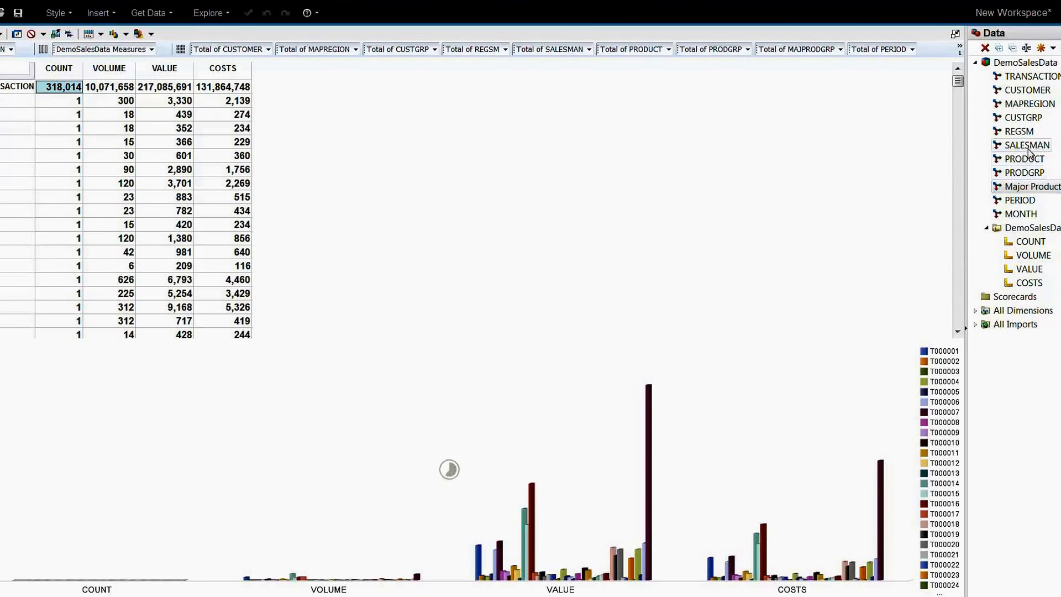
- Rename the SALESMAN dimension as "Salesman"
drag(1026, 145, 1021, 145)
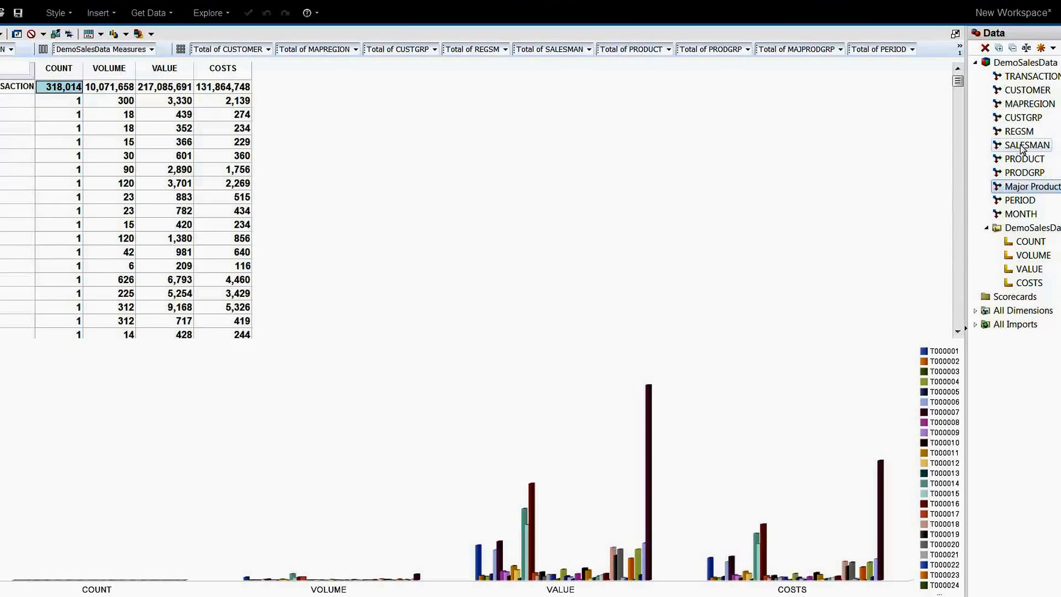
right_click(1020, 144)
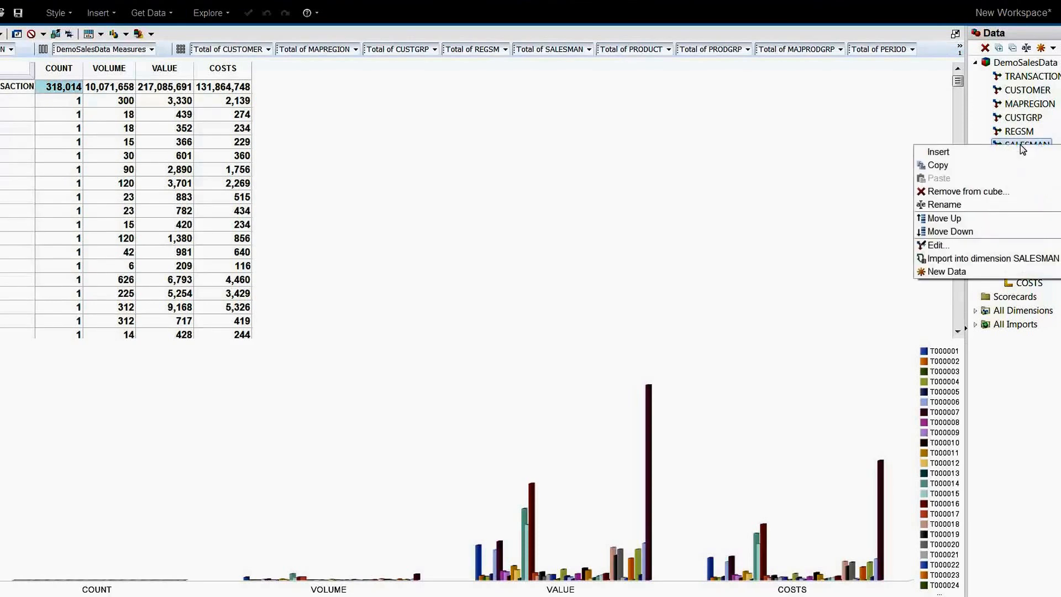
click(952, 206)
text(Sal)
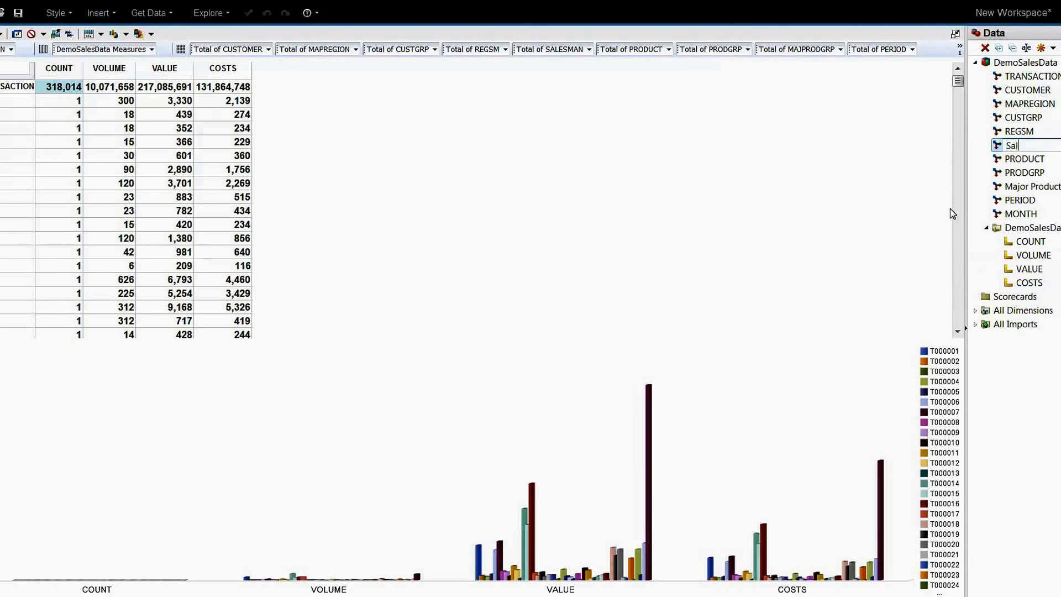
text(esman)
key(Return)
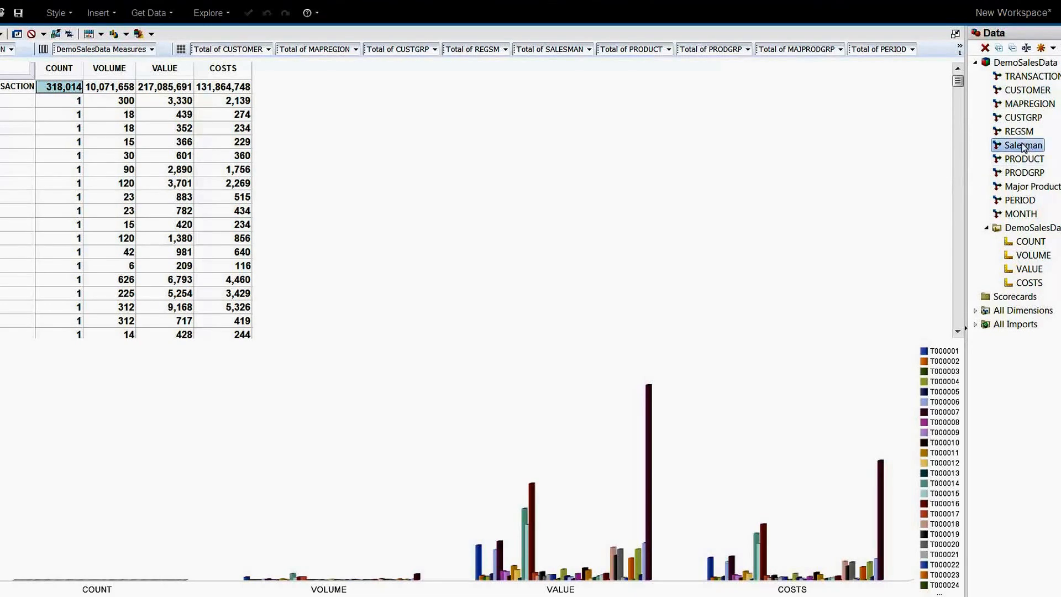
- Replace TRANSACTION with the Salesman dimension on the crosstab rows and sort the rows by label in ascending order
drag(1022, 145, 2, 62)
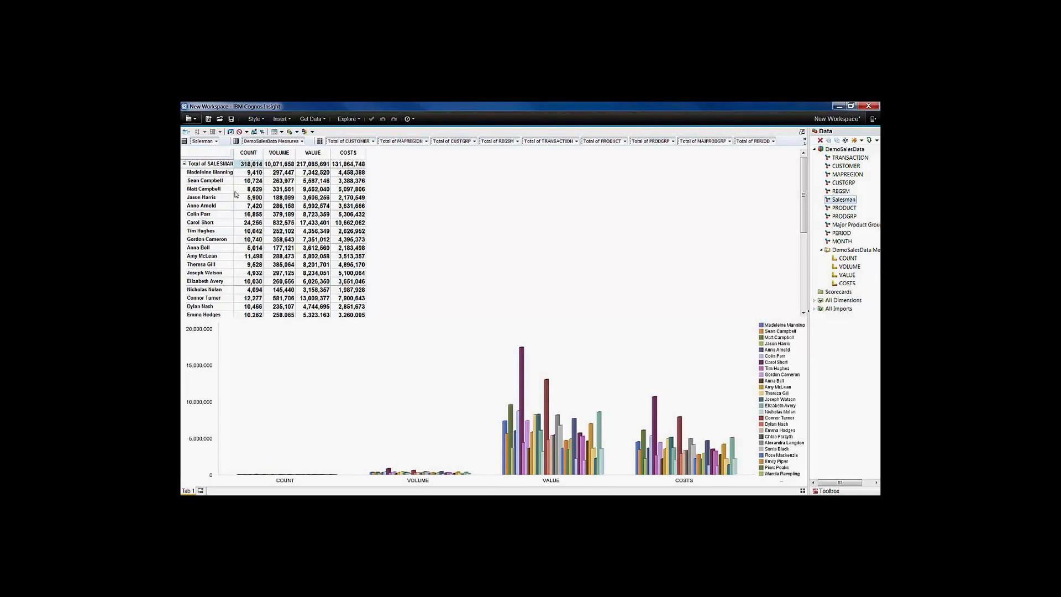
click(212, 166)
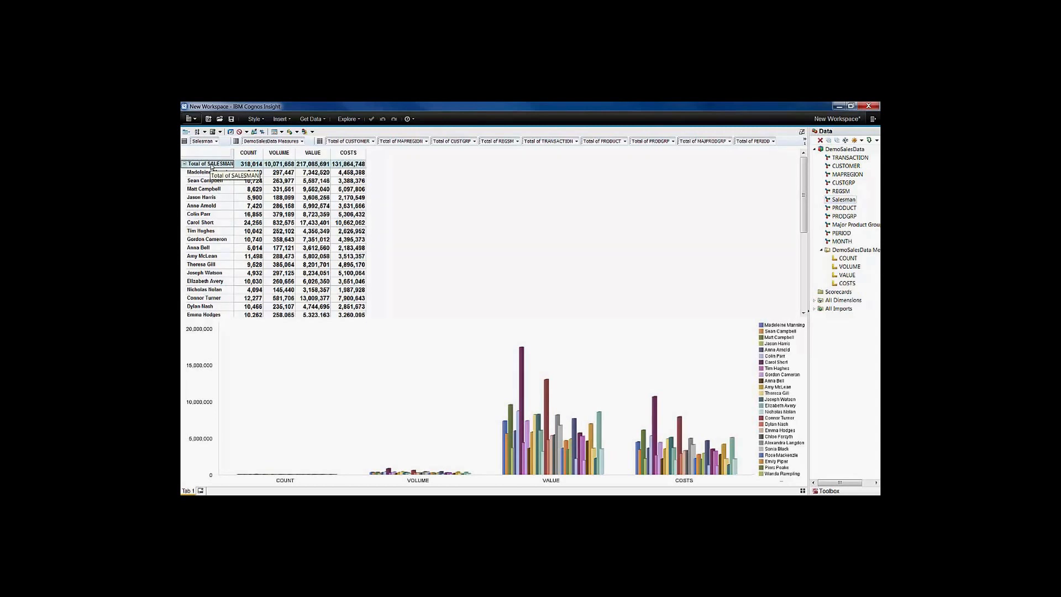
right_click(212, 166)
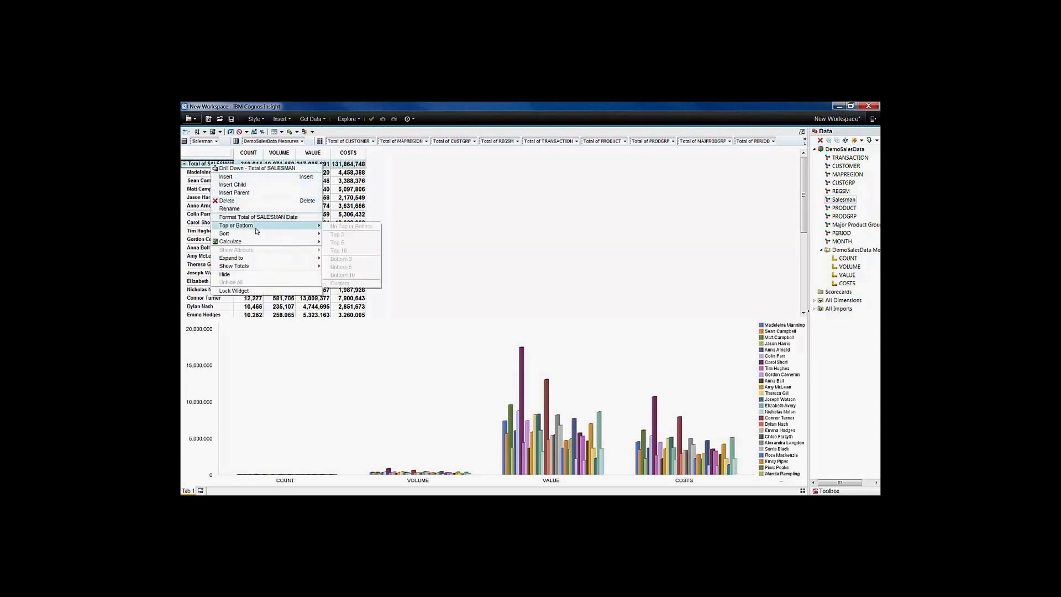
mouse_move(283, 236)
mouse_move(348, 242)
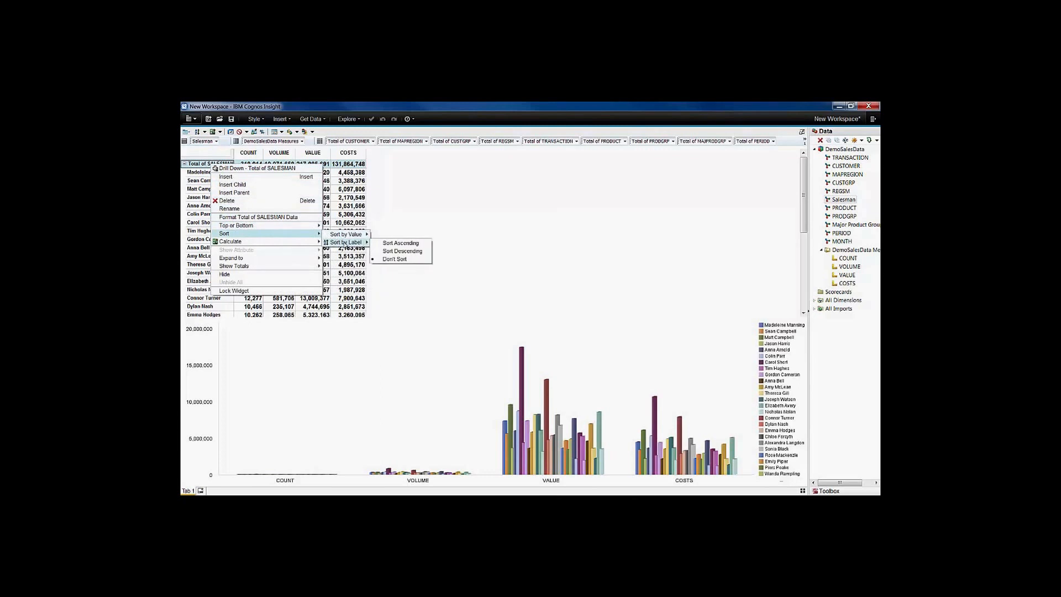
click(397, 245)
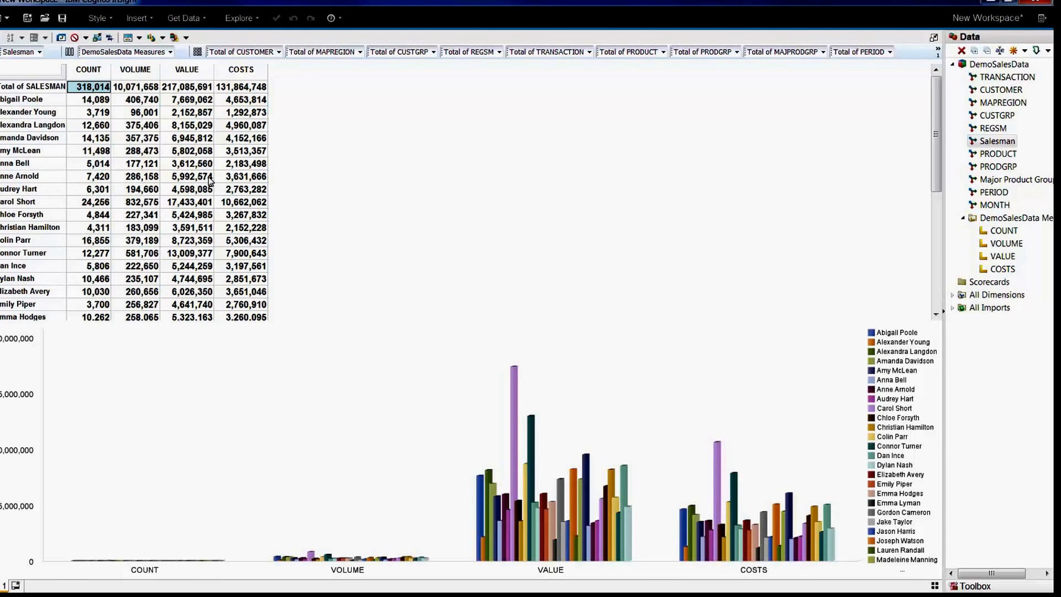
- Hide the COUNT, VOLUME and COSTS measure columns in the crosstab
click(100, 70)
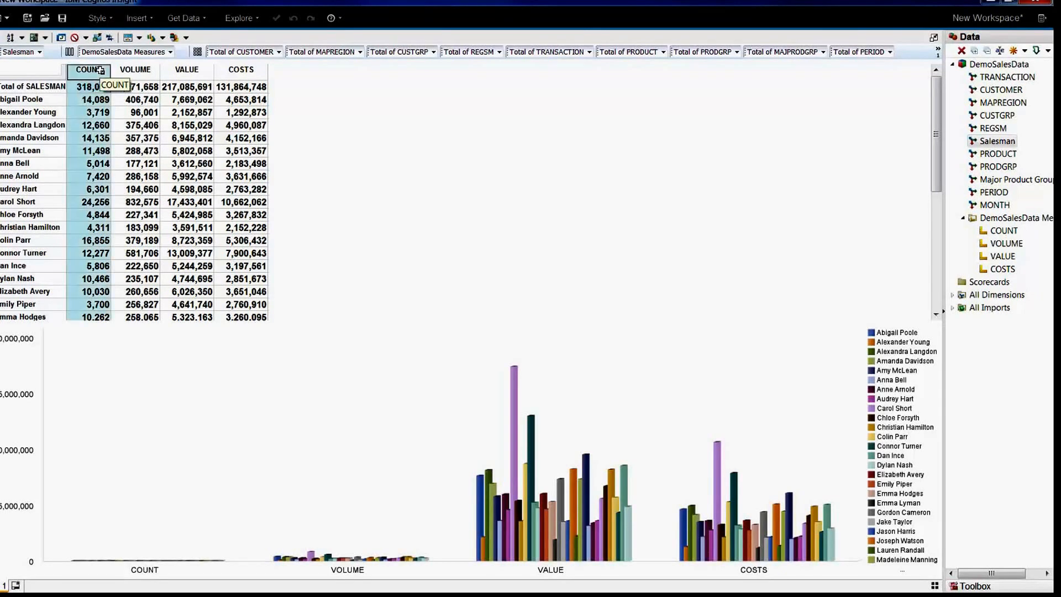
ctrl+click(134, 71)
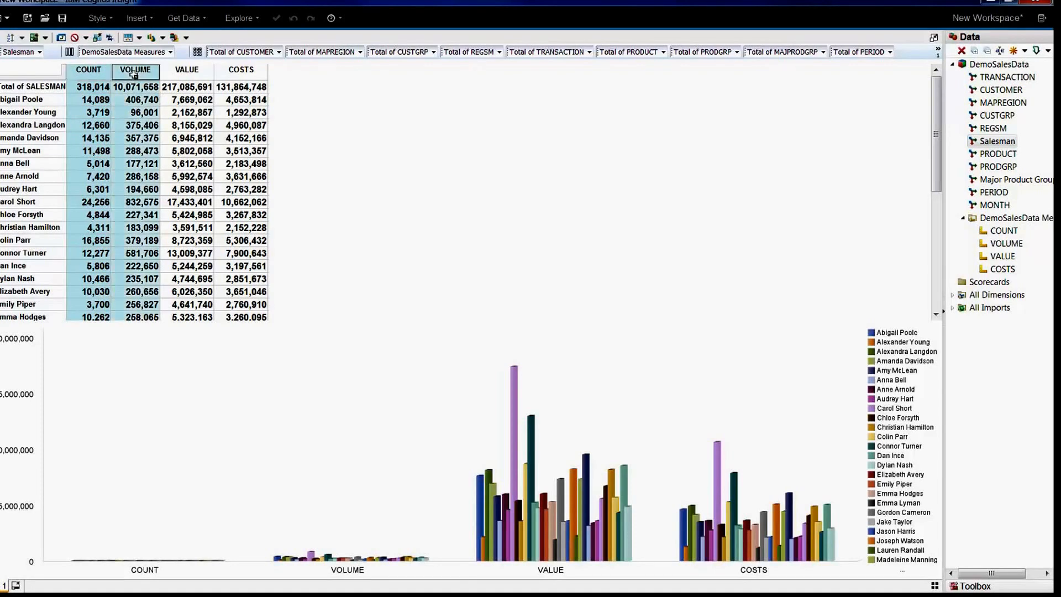
ctrl+click(256, 70)
right_click(256, 69)
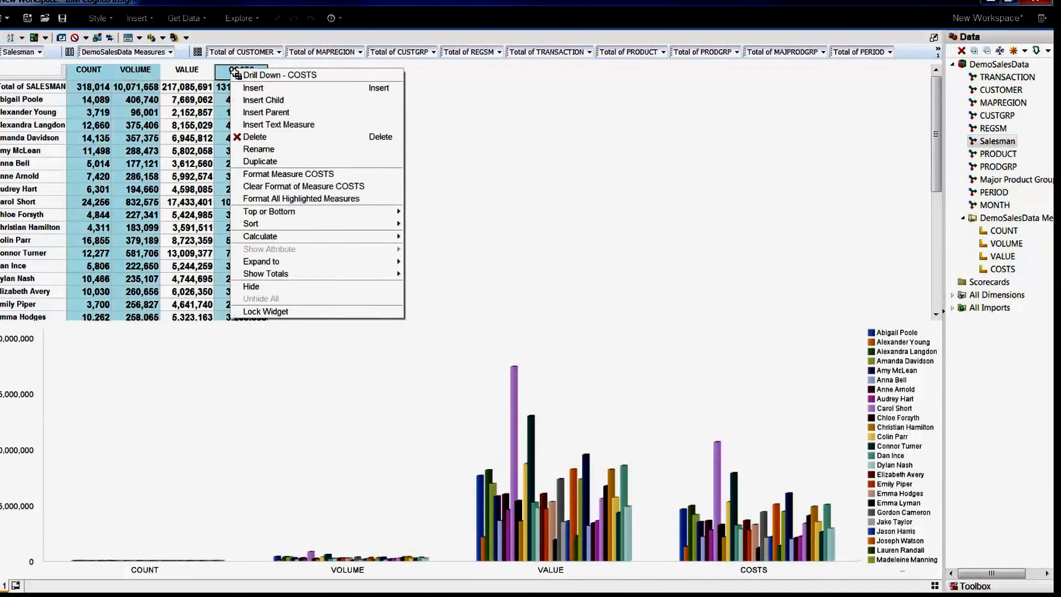
click(294, 294)
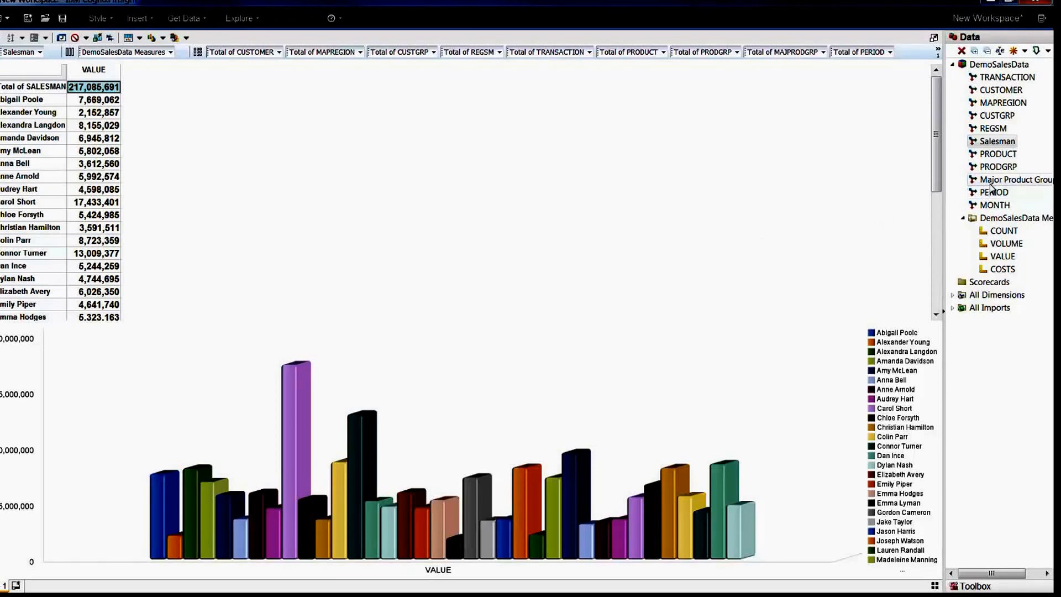
- Nest the PERIOD dimension beneath the measures on the crosstab columns
drag(994, 192, 1003, 191)
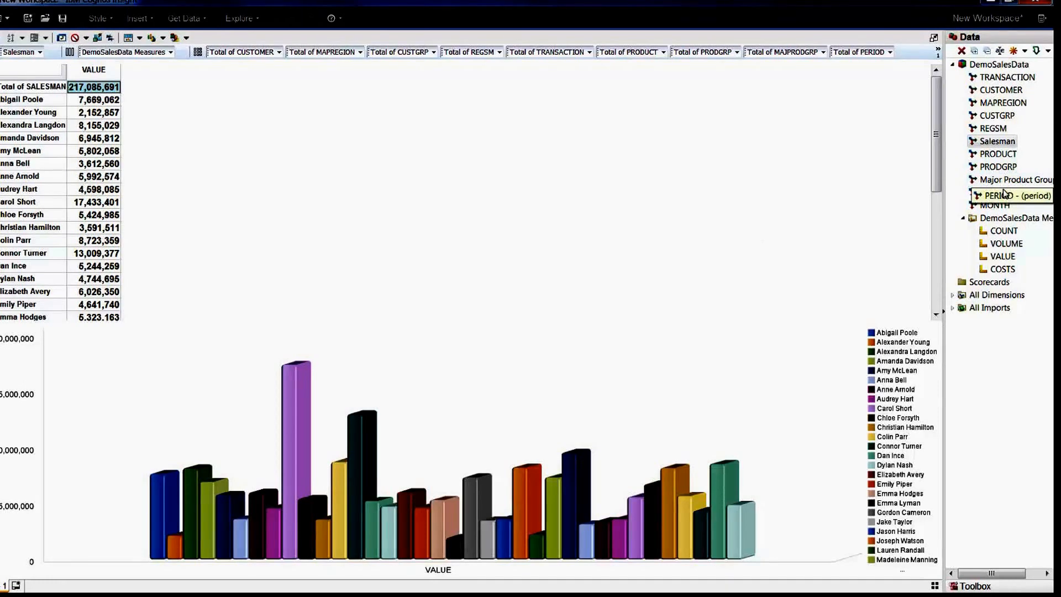
drag(1003, 193, 1002, 195)
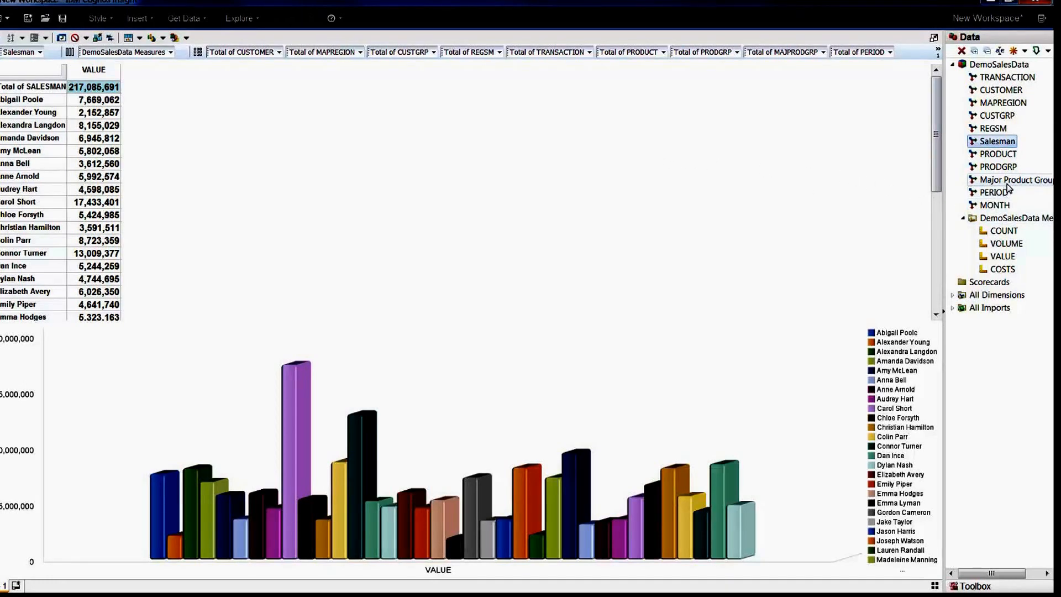
mouse_move(994, 193)
mouse_down()
mouse_move(470, 121)
mouse_move(227, 77)
mouse_move(183, 57)
mouse_up()
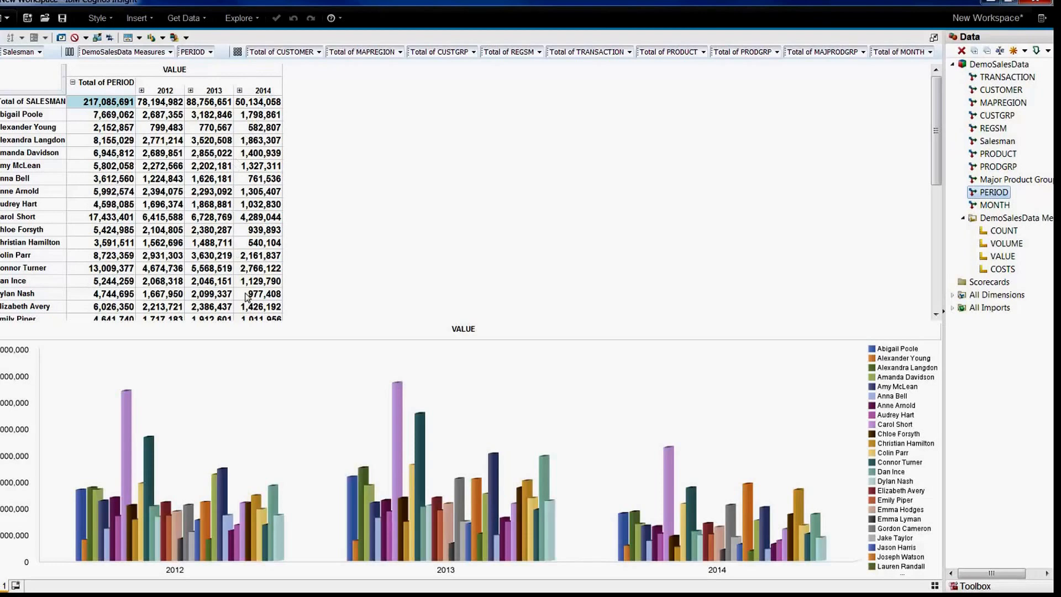
- Hide the 2014 and Total of PERIOD columns in the crosstab
click(262, 90)
right_click(268, 90)
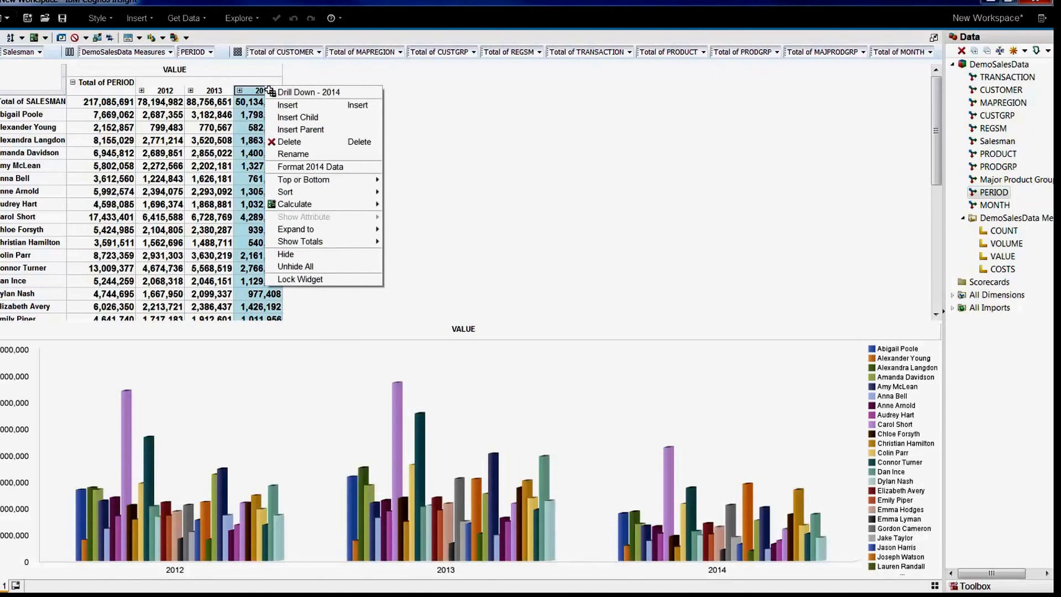
click(318, 255)
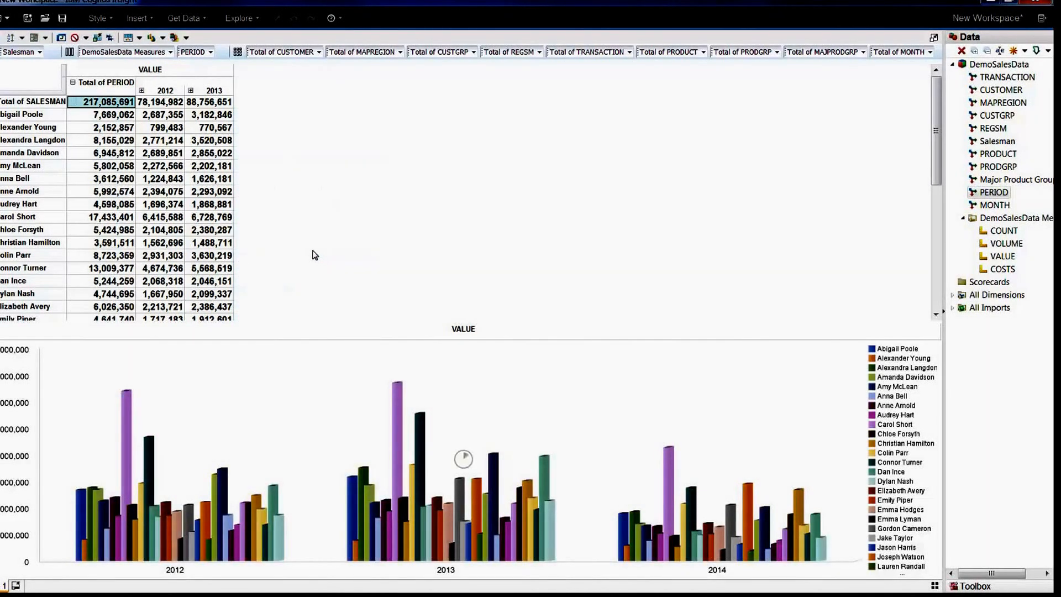
click(97, 86)
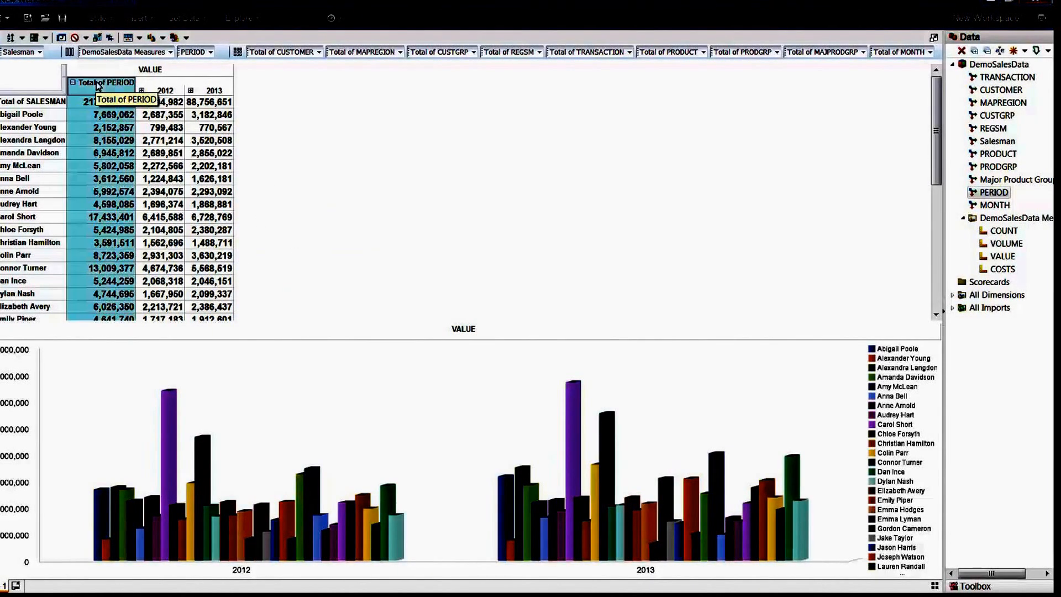
right_click(97, 86)
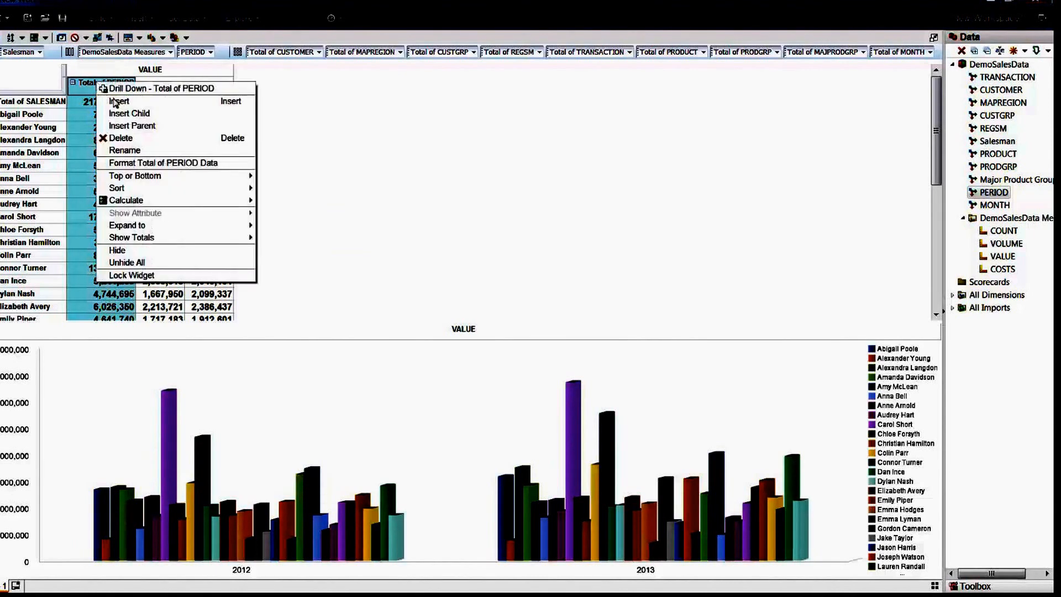
click(165, 250)
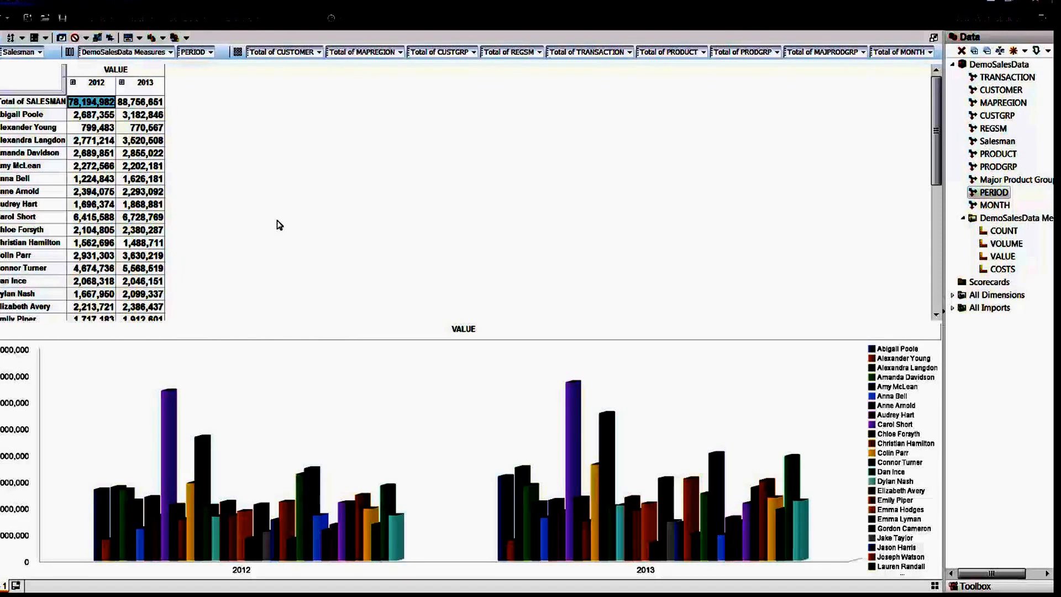
- Add a calculated column that subtracts 2013 from 2012 (2012 - 2013)
click(96, 92)
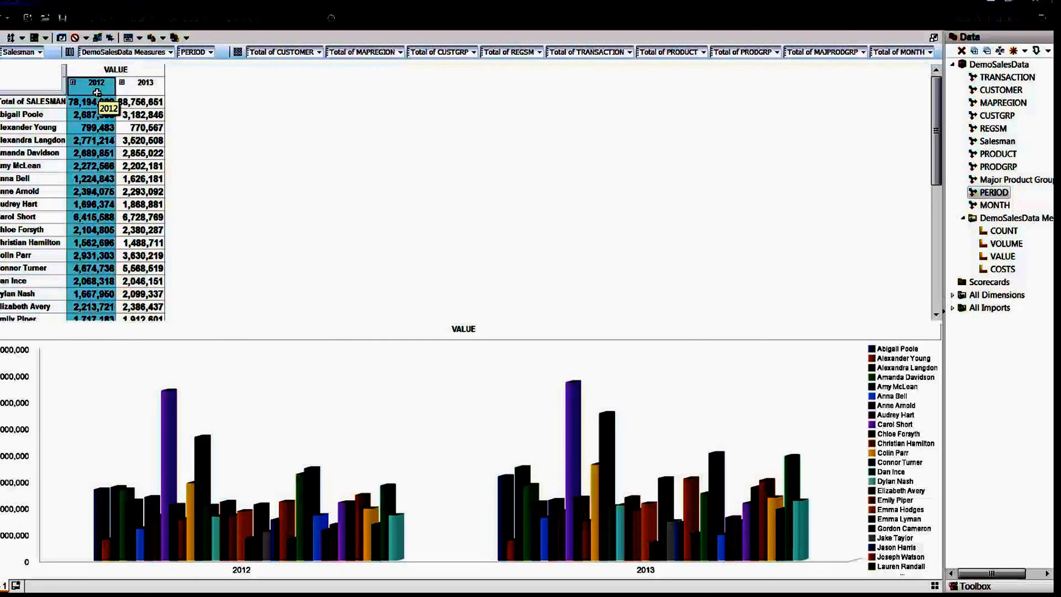
ctrl+click(143, 88)
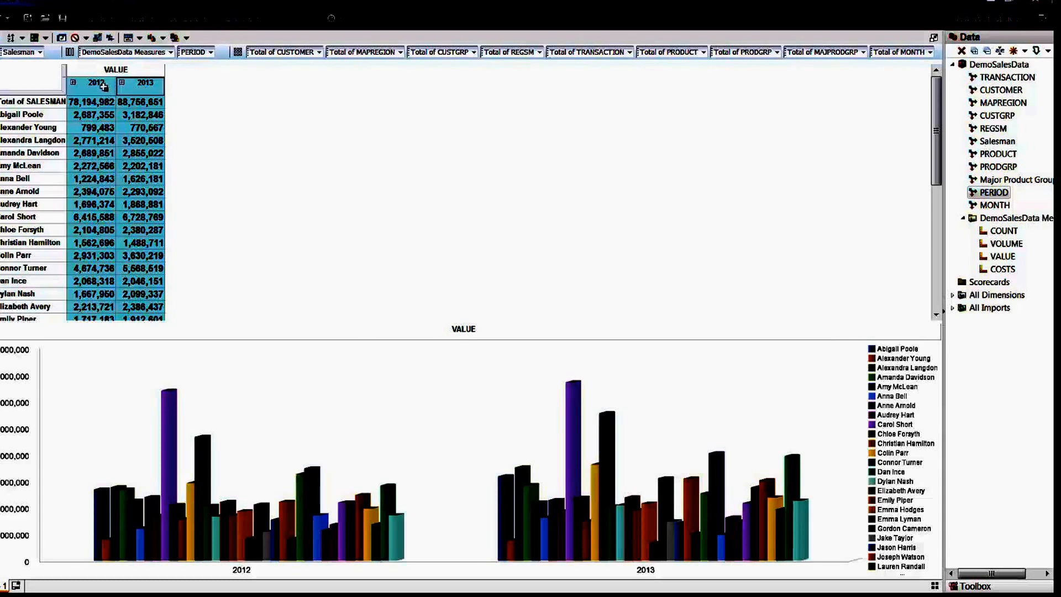
right_click(135, 85)
mouse_move(236, 215)
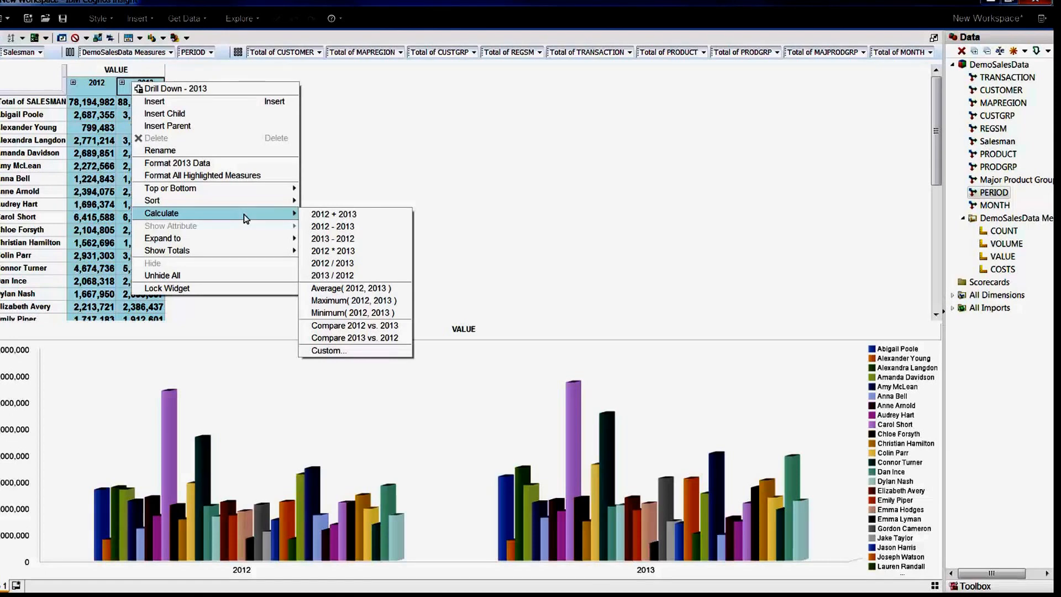
click(348, 228)
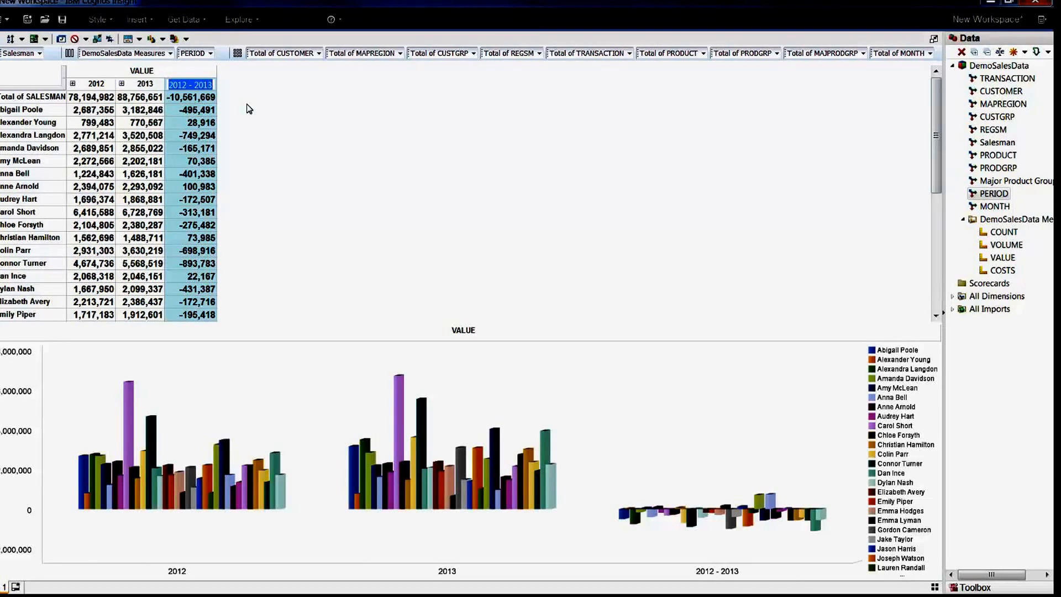
- Name the calculated difference column "2012 to 2013 Comparison"
key(BackSpace)
text(20)
text(12 to 20)
text(13 Co)
text(mpa)
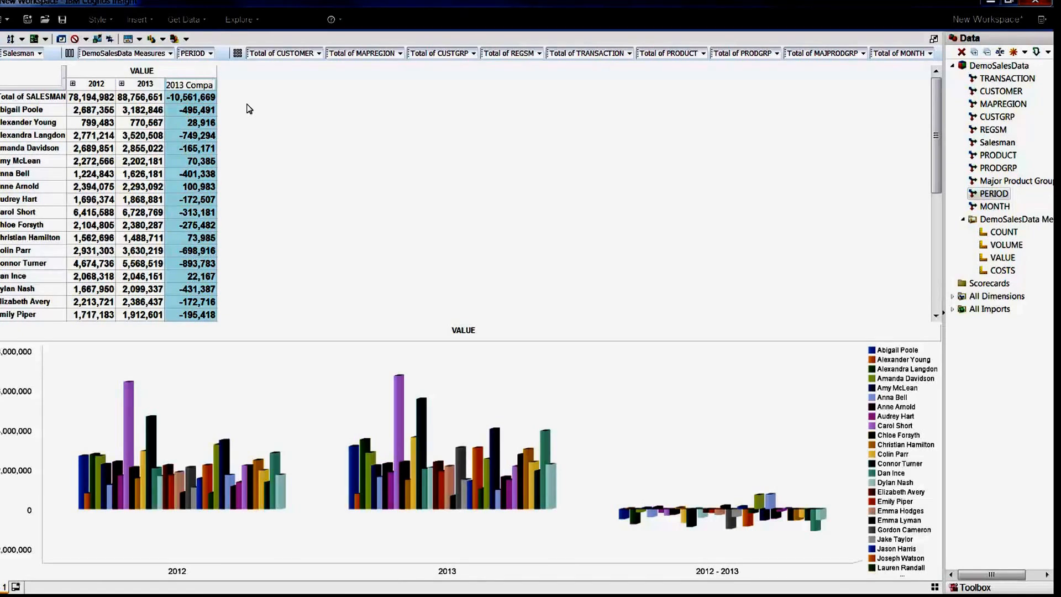
text(rison)
key(Return)
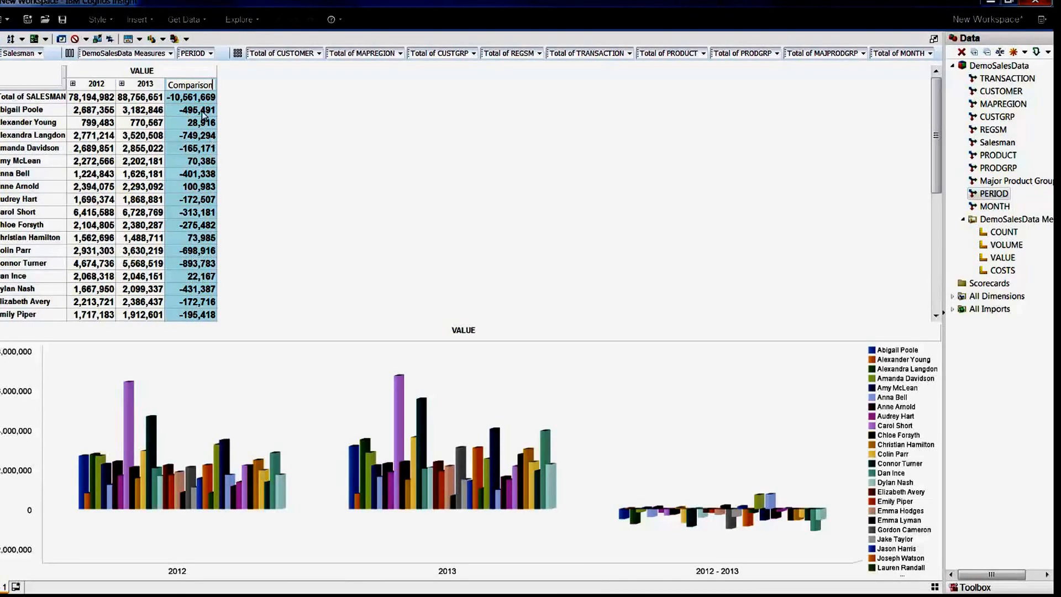
click(209, 136)
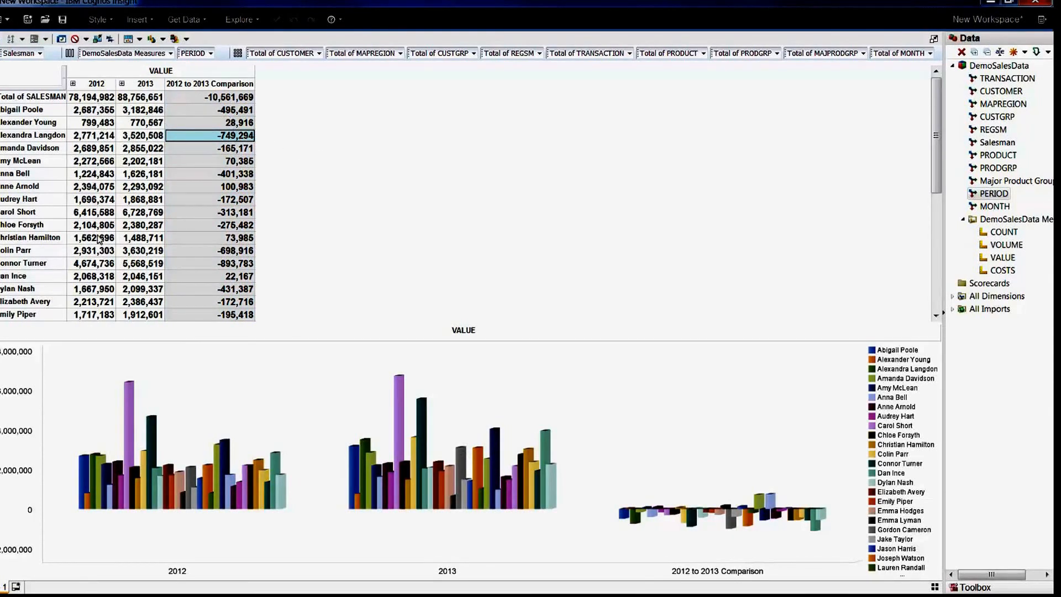
- Choose the Currency format type for the 2012, 2013 and 2012 to 2013 Comparison columns together
click(98, 84)
ctrl+click(147, 86)
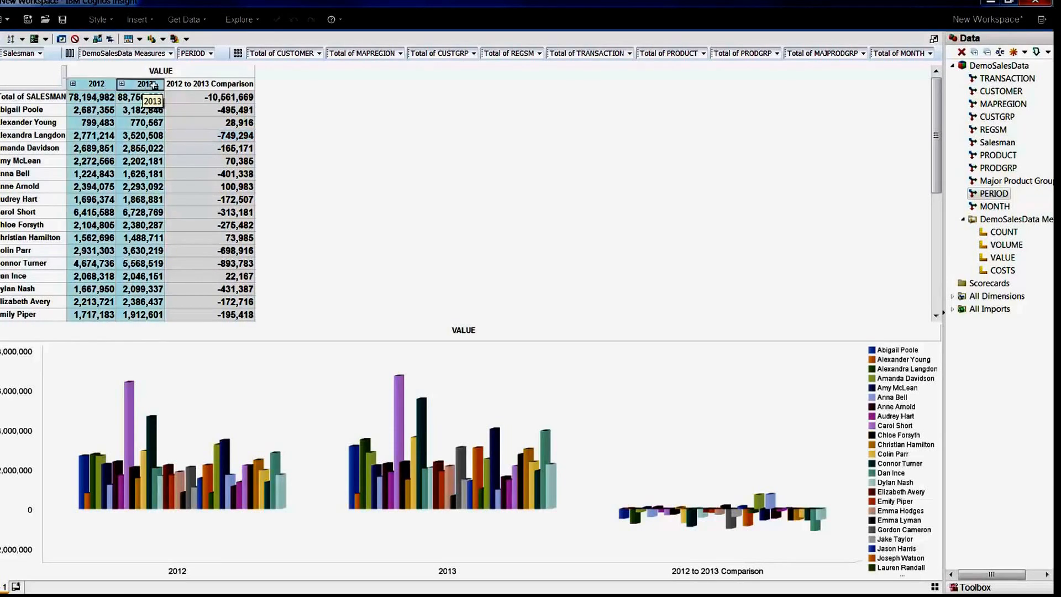
ctrl+click(204, 86)
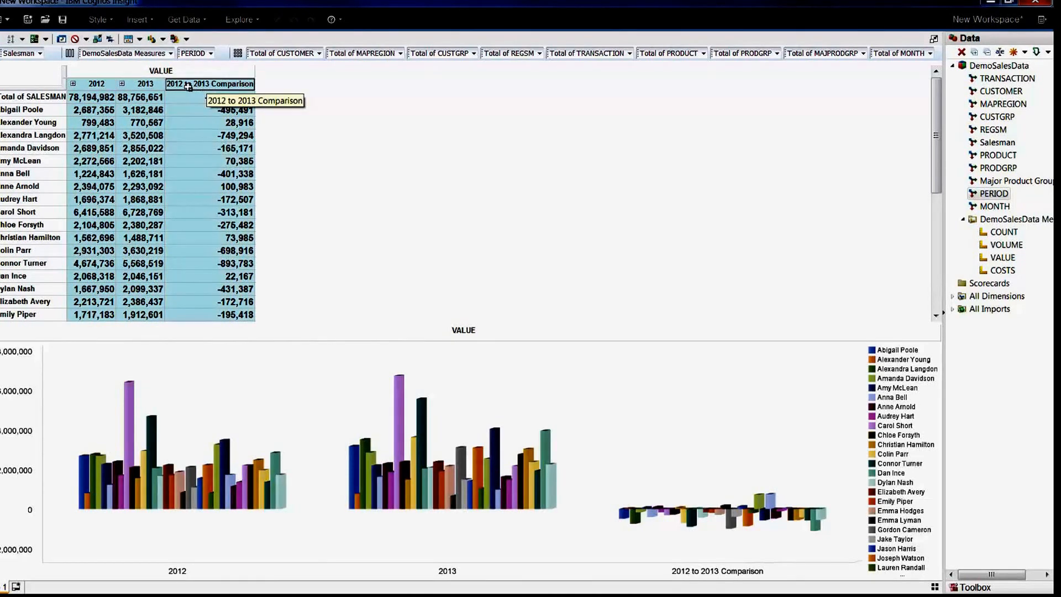
right_click(188, 86)
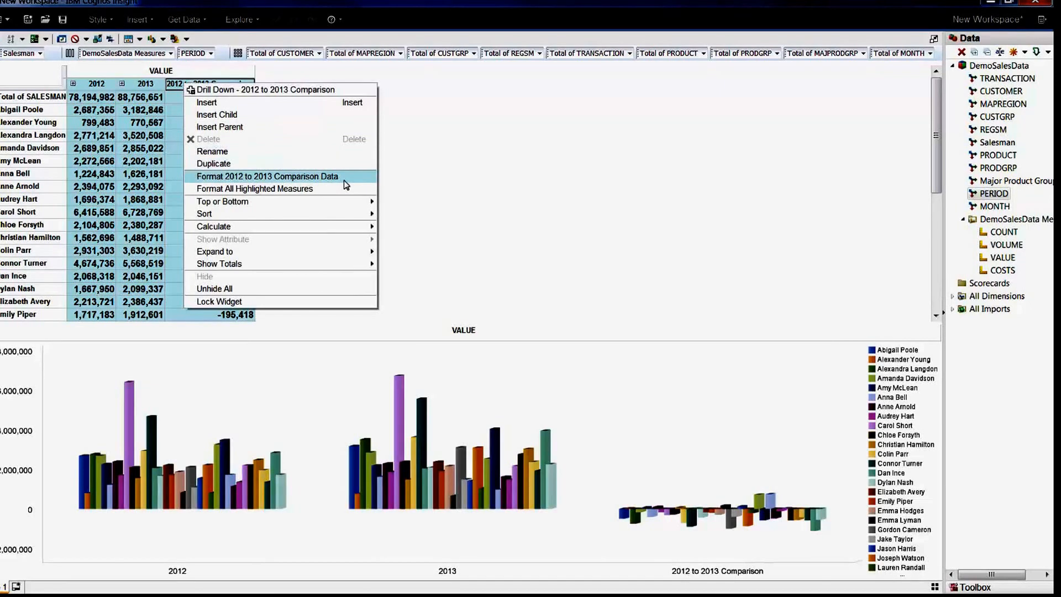
click(314, 189)
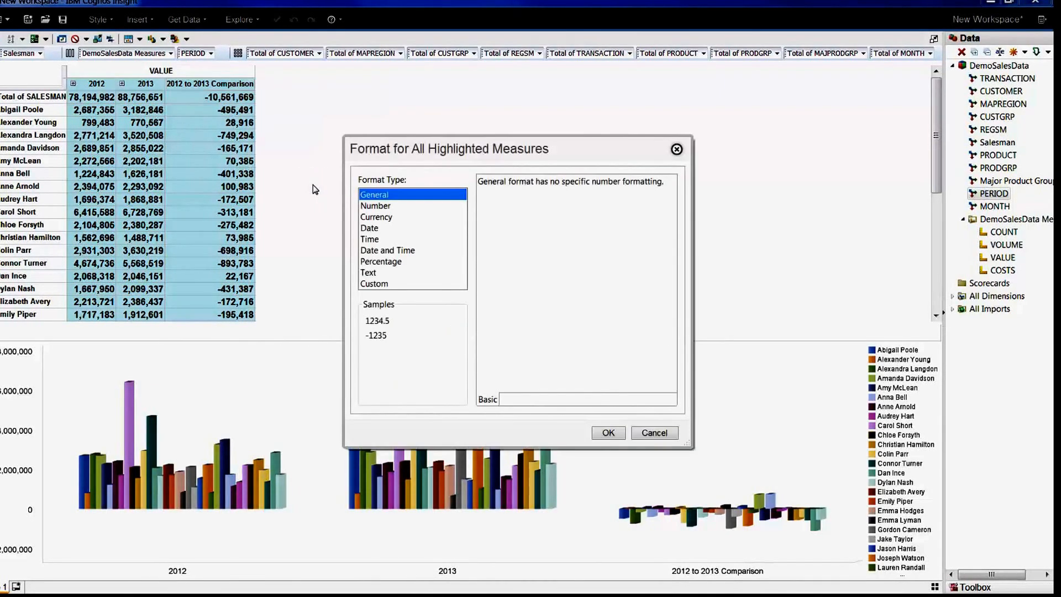
click(387, 218)
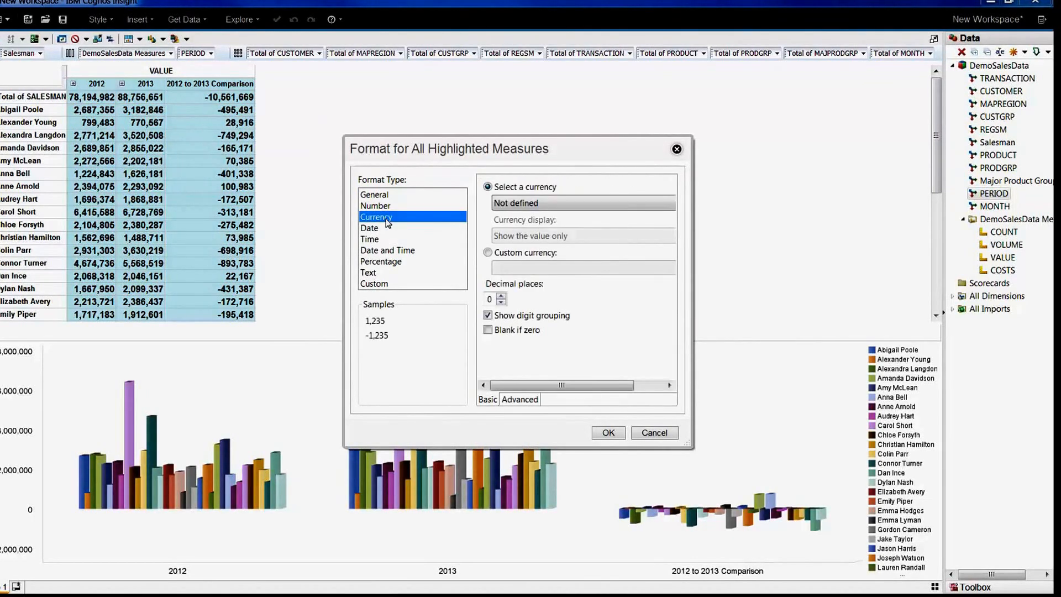
- Set the currency to £ (GBP) - United Kingdom, pound, show the currency symbol, and apply the format
click(576, 205)
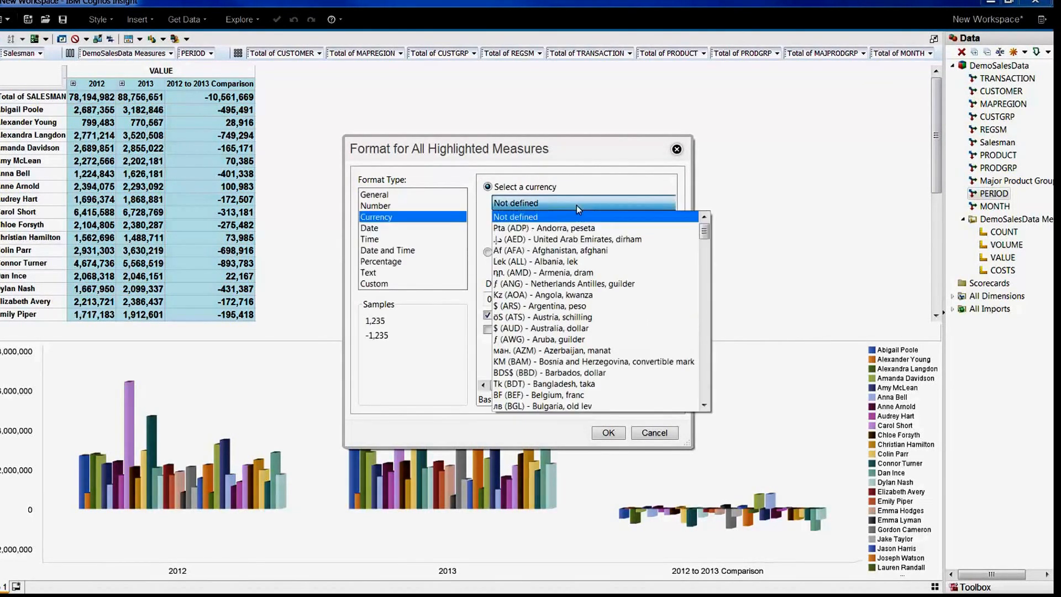
click(706, 371)
click(706, 371)
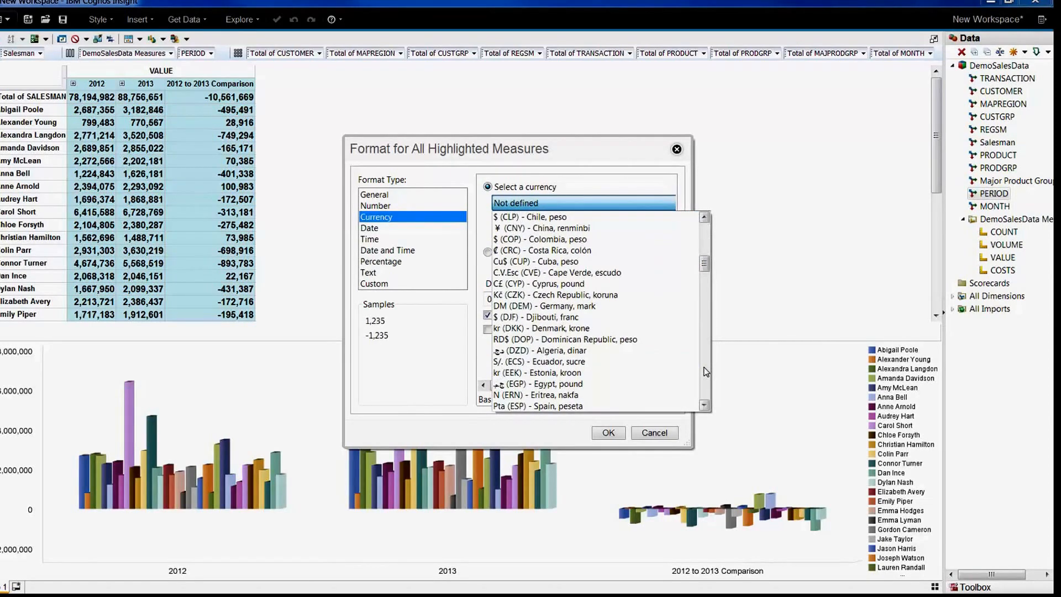
click(706, 371)
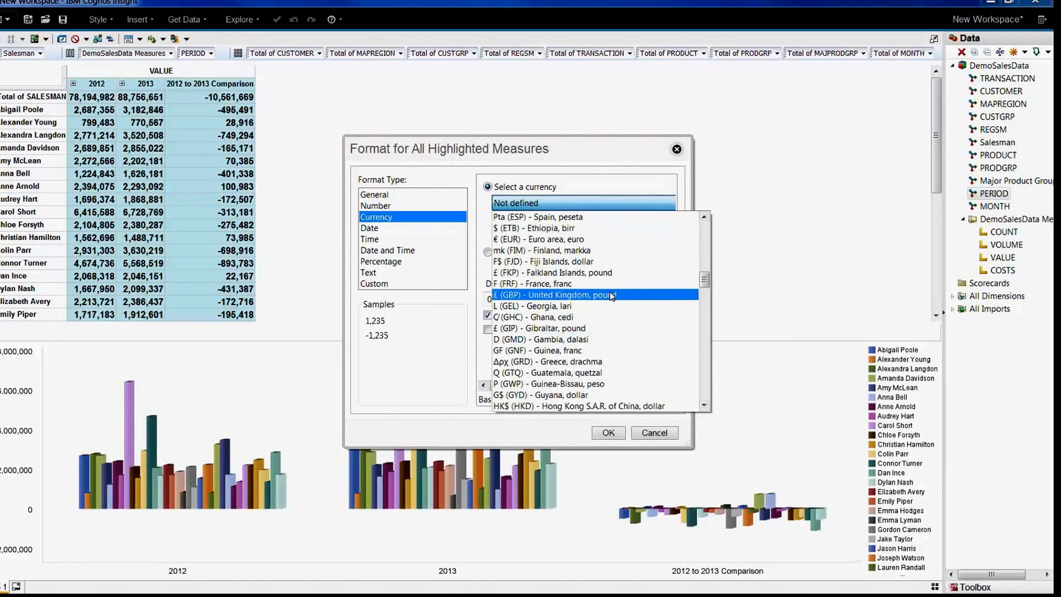
click(608, 293)
click(542, 236)
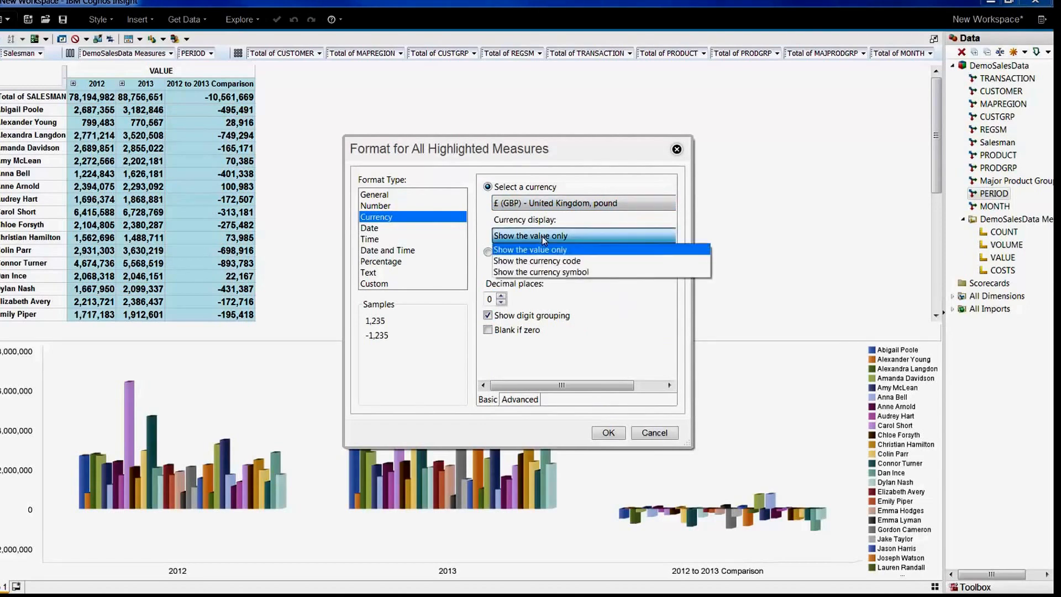
click(546, 272)
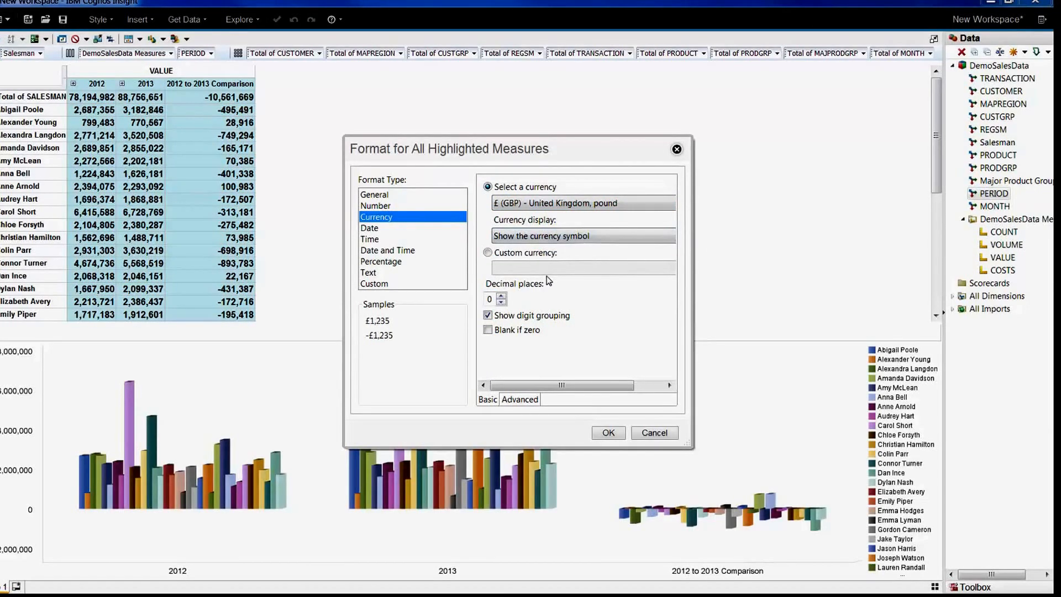
click(608, 433)
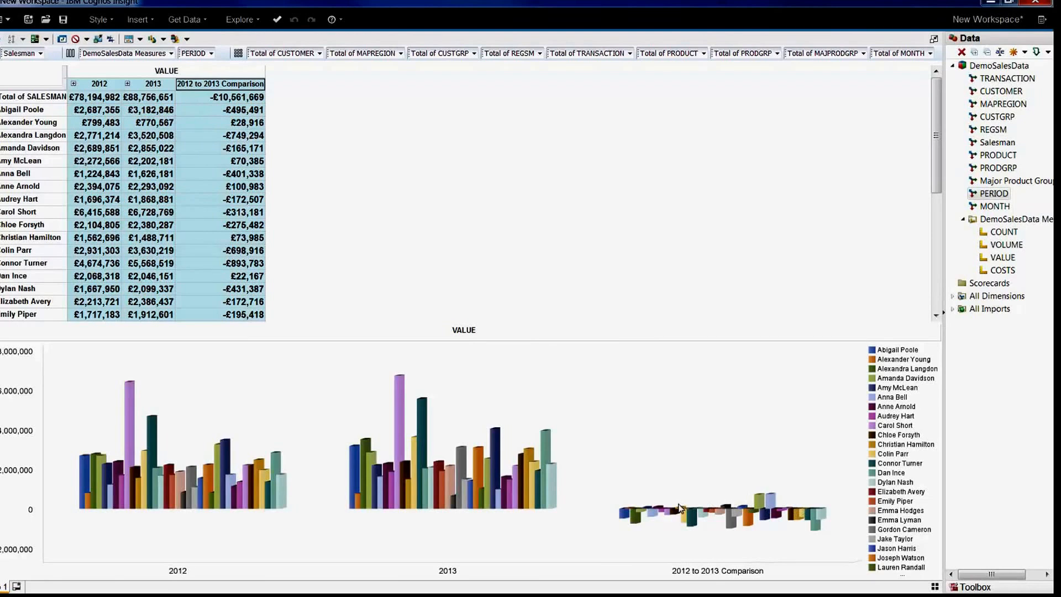
- Hide the 2012 and 2013 columns in the crosstab
click(104, 88)
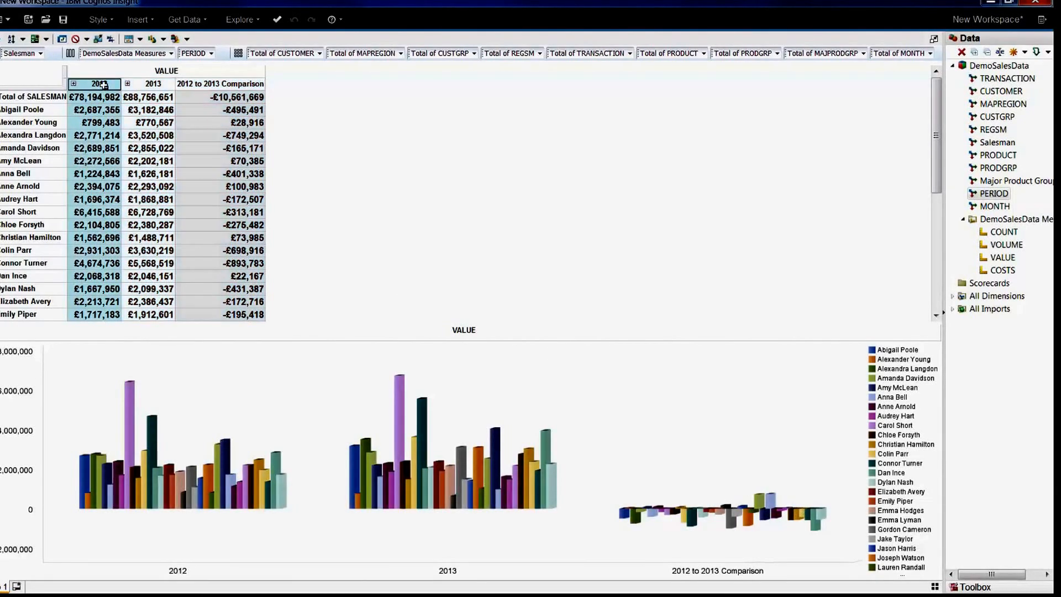
right_click(152, 85)
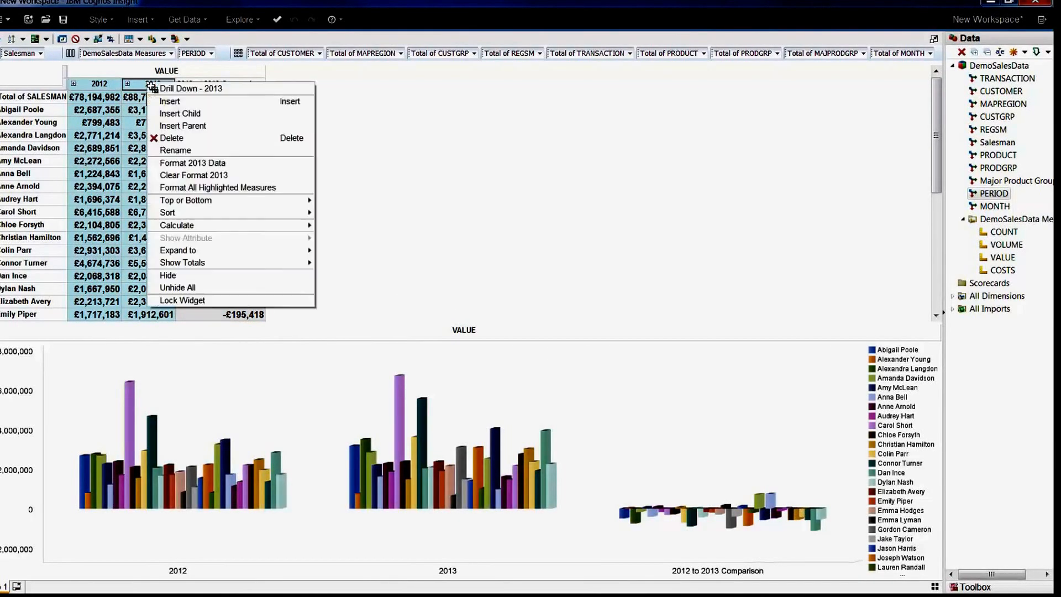
click(194, 277)
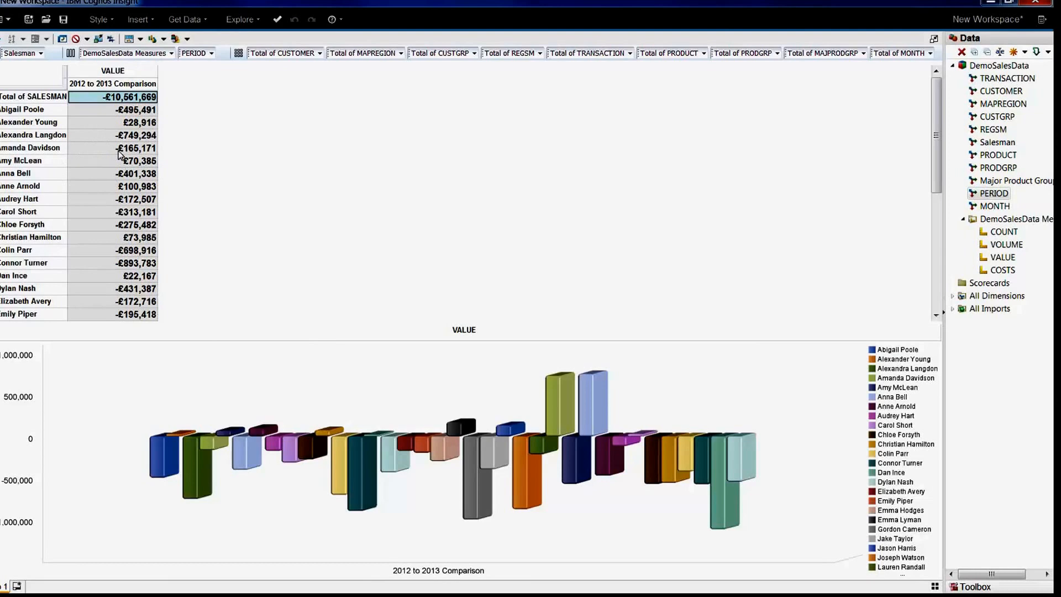
- Switch to the chart-only display and enlarge the restored widget on the workspace
click(128, 38)
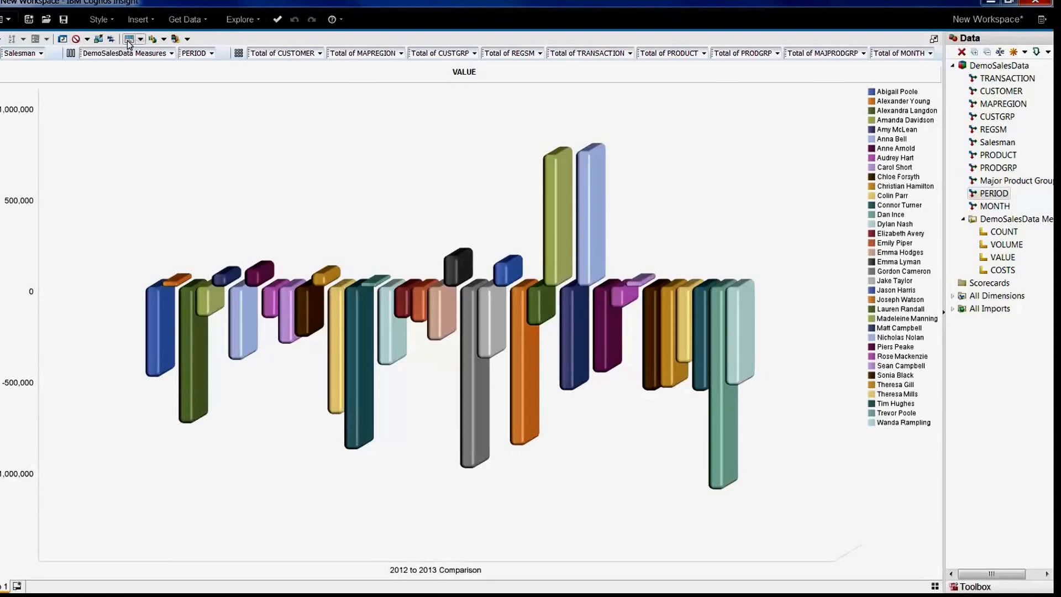
click(934, 41)
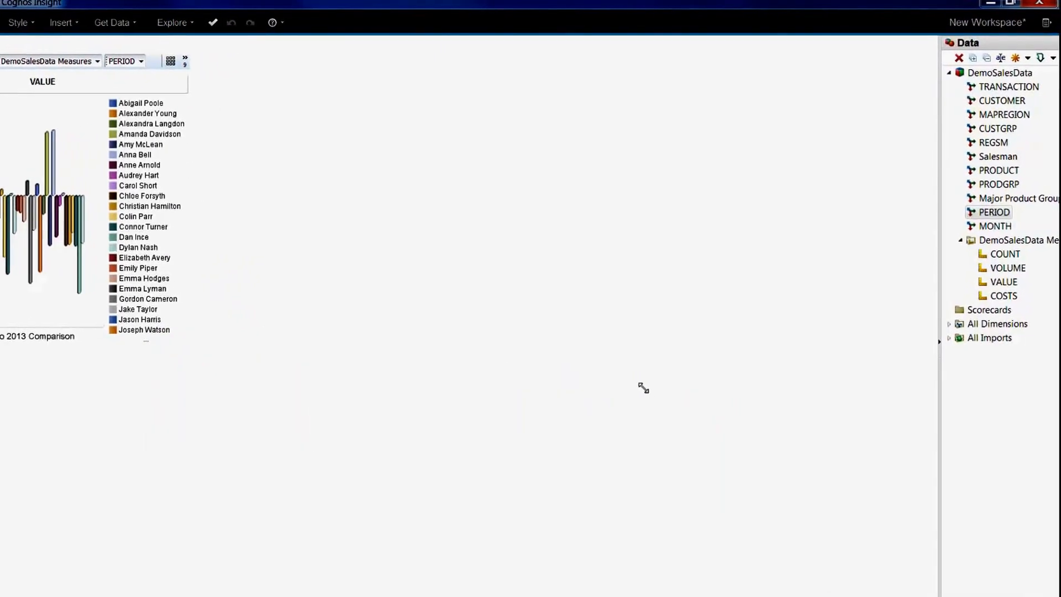
drag(643, 388, 748, 402)
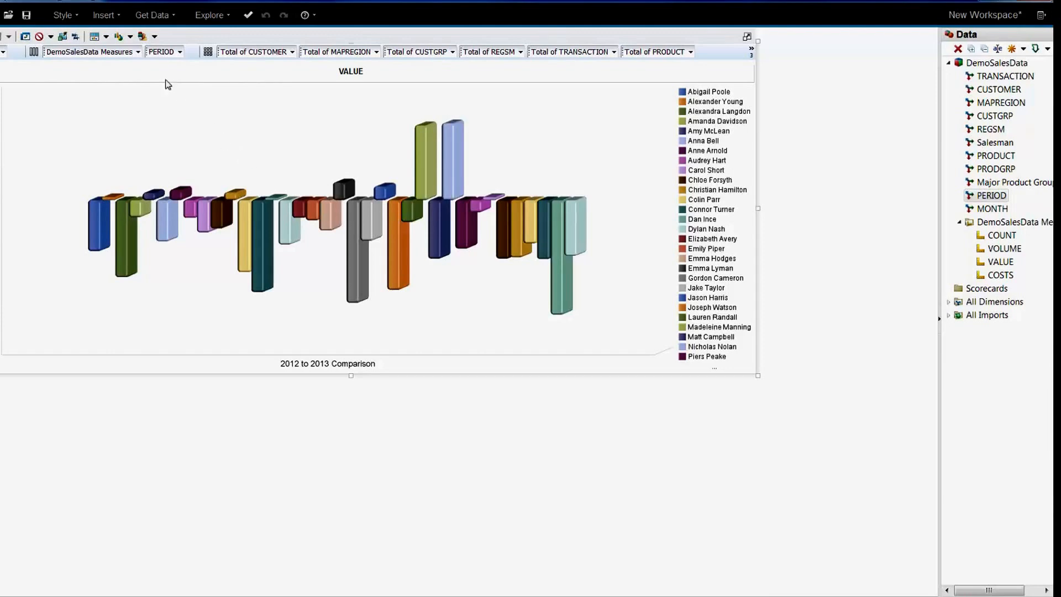
- Preview the line and pie chart types, and set the comparison chart to the default Column type
click(131, 37)
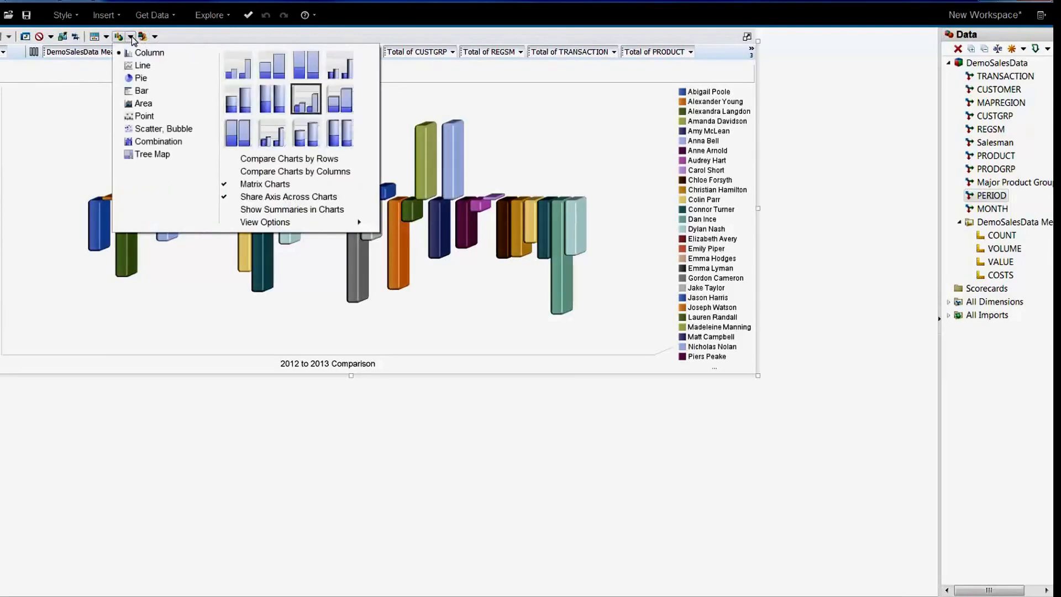
click(138, 65)
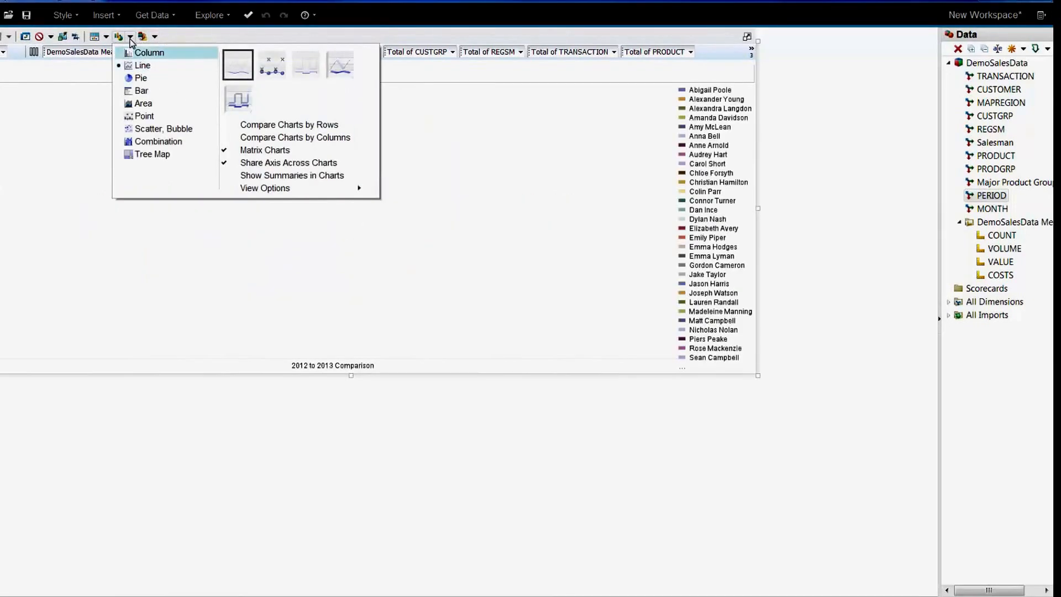
click(153, 79)
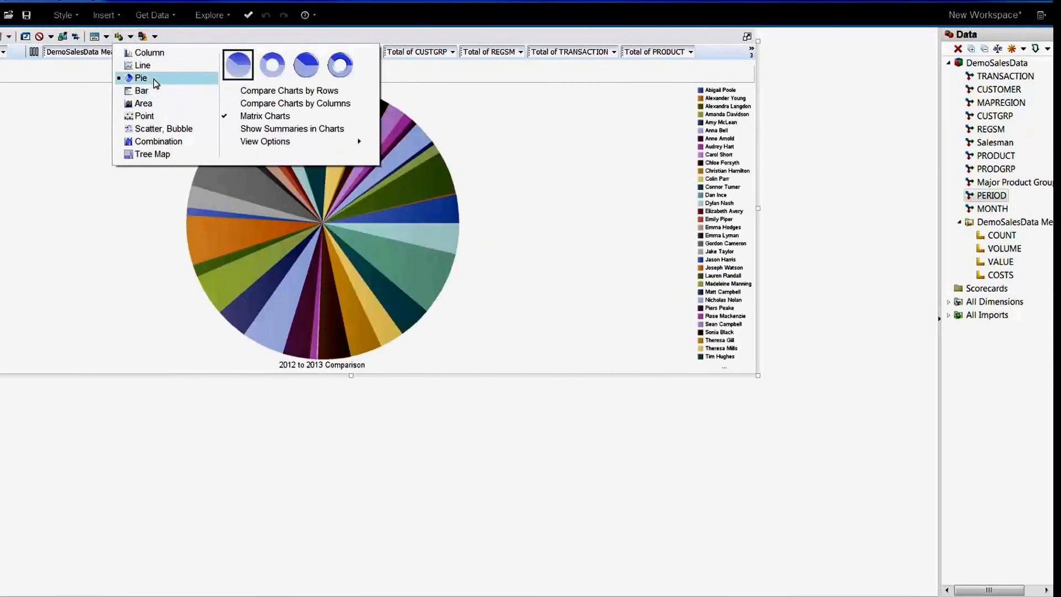
click(155, 54)
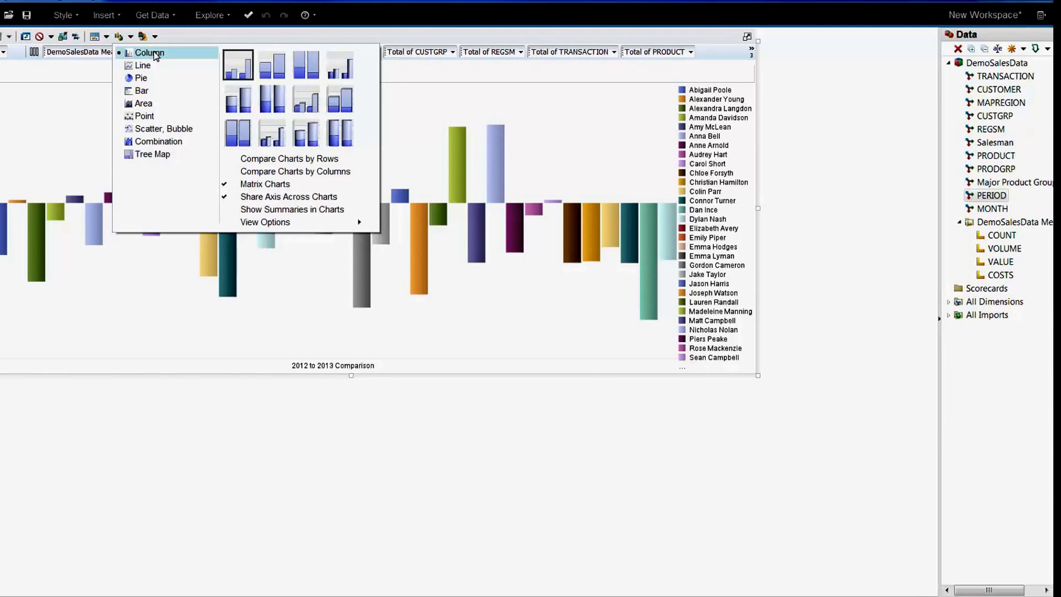
- Toggle the chart's legend off and back on, and show its grid lines
mouse_move(306, 229)
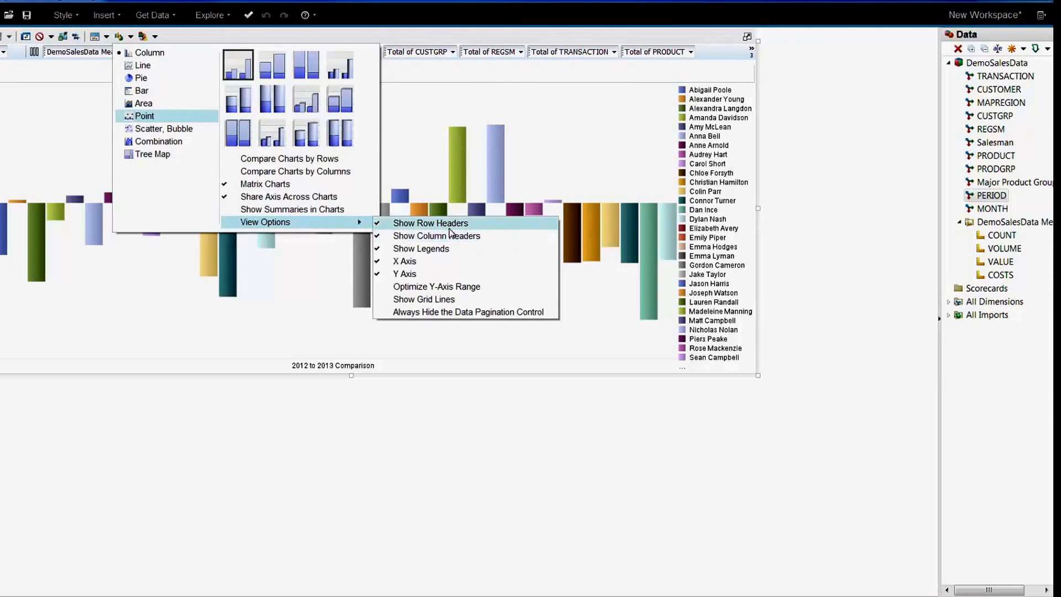
click(448, 254)
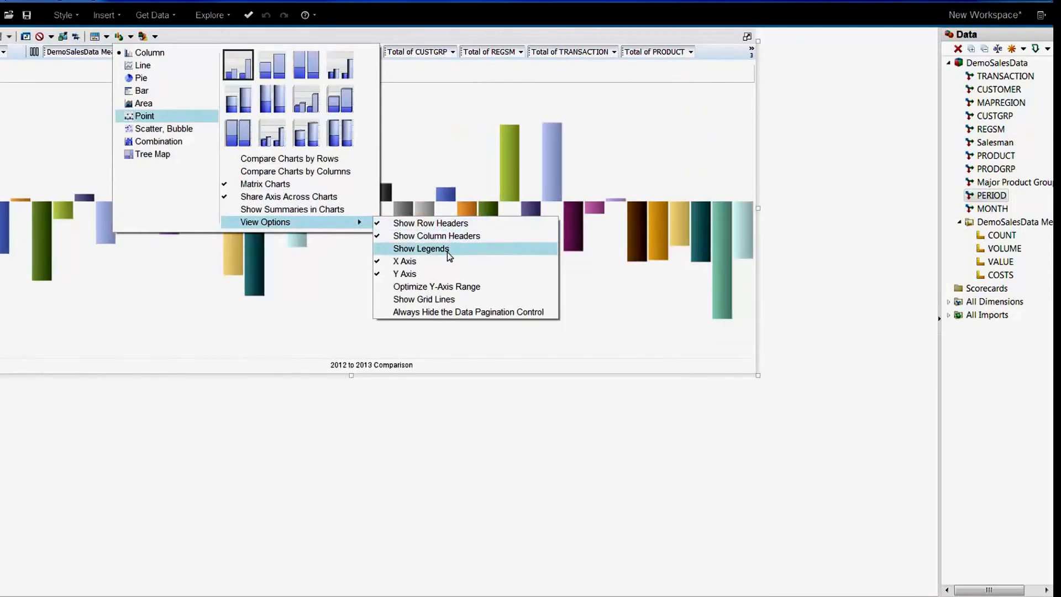
click(448, 254)
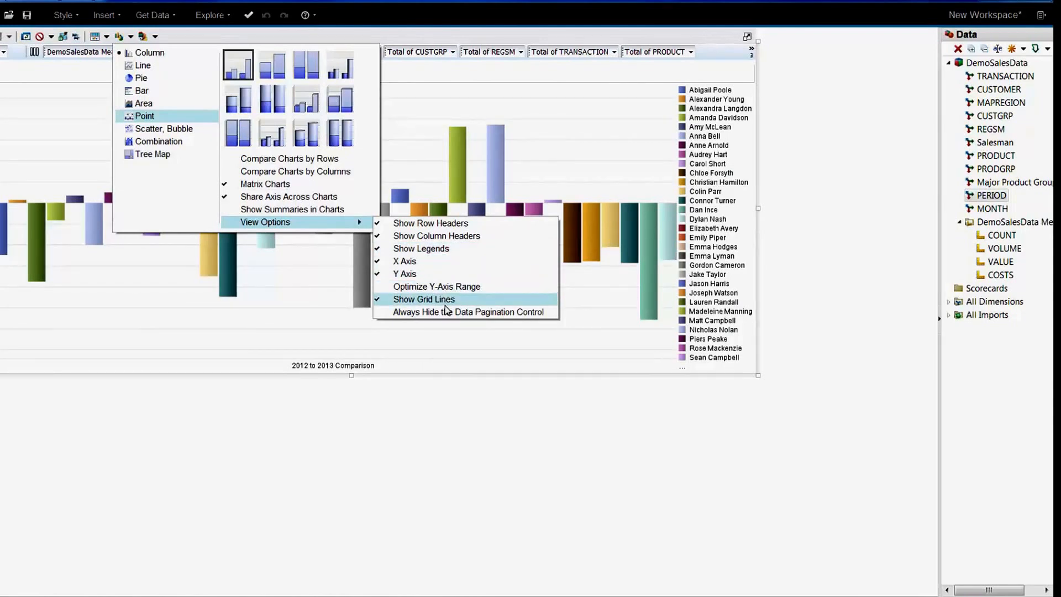
click(466, 426)
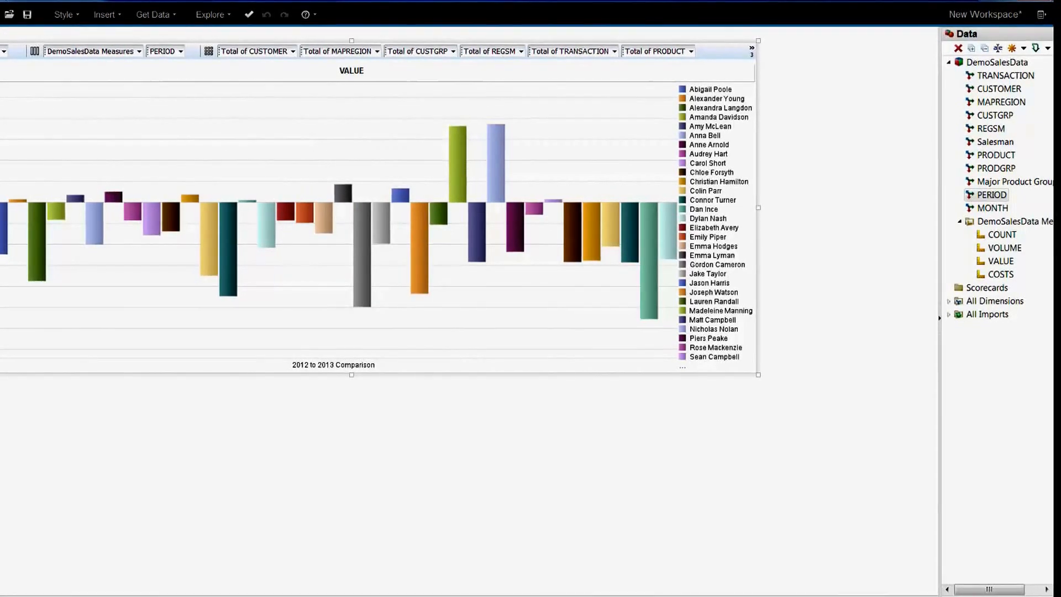
- Hide the chart widget's overview area and toggle its link to all widgets
click(0, 34)
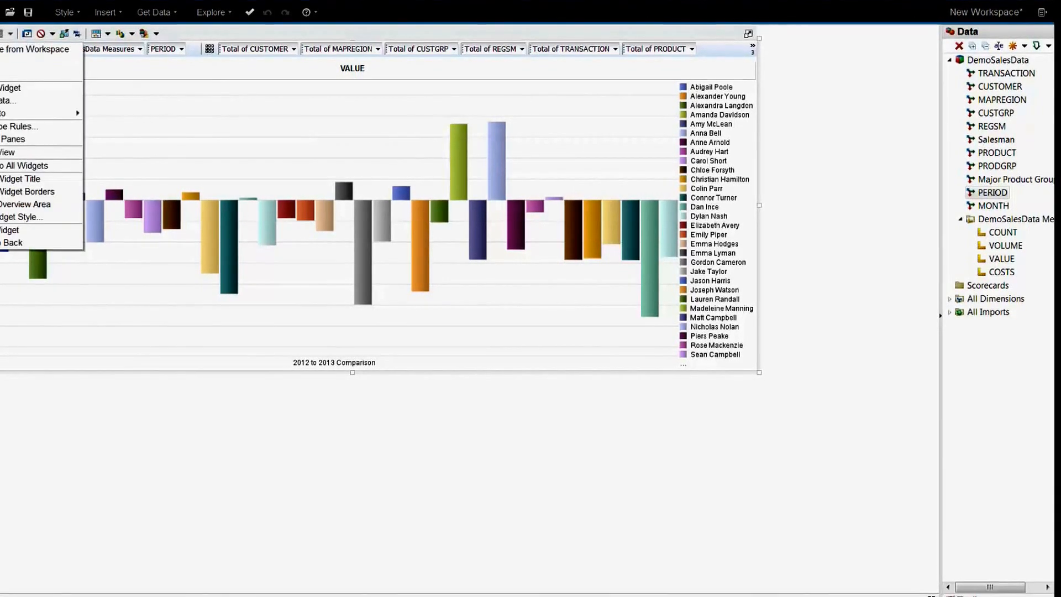
click(26, 204)
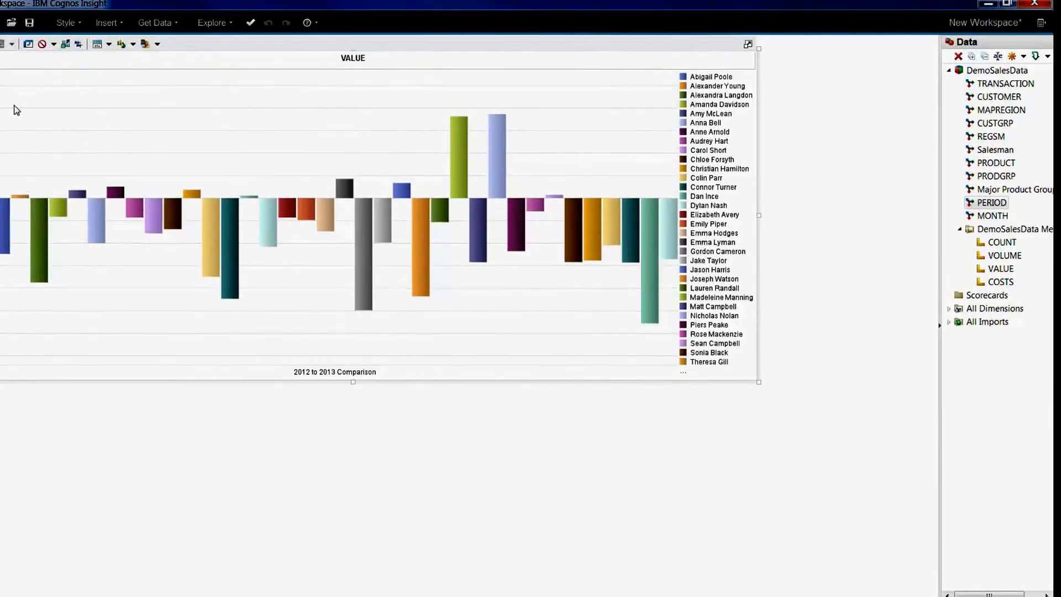
click(0, 43)
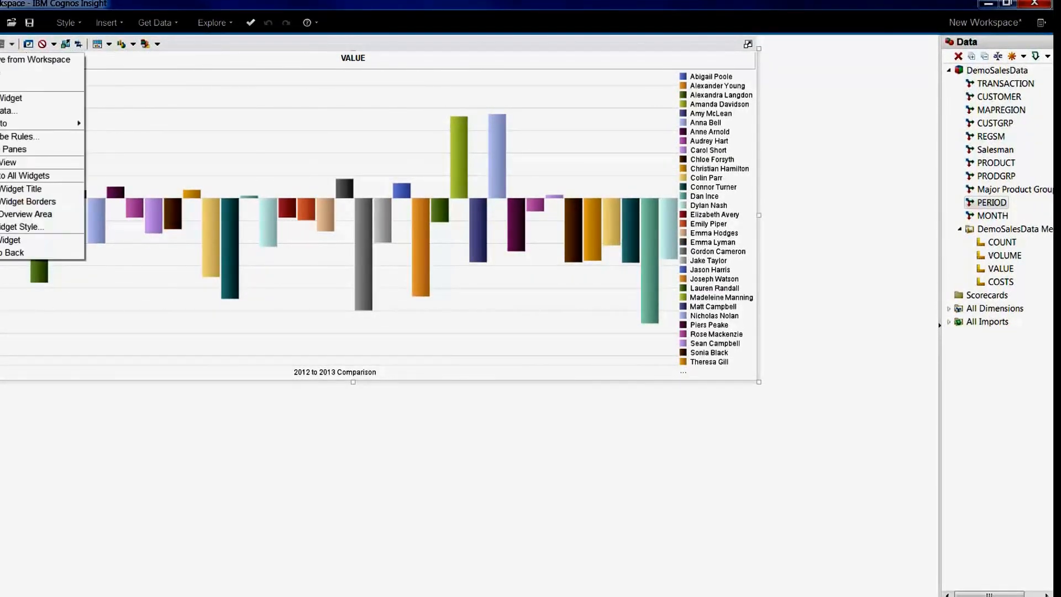
click(18, 177)
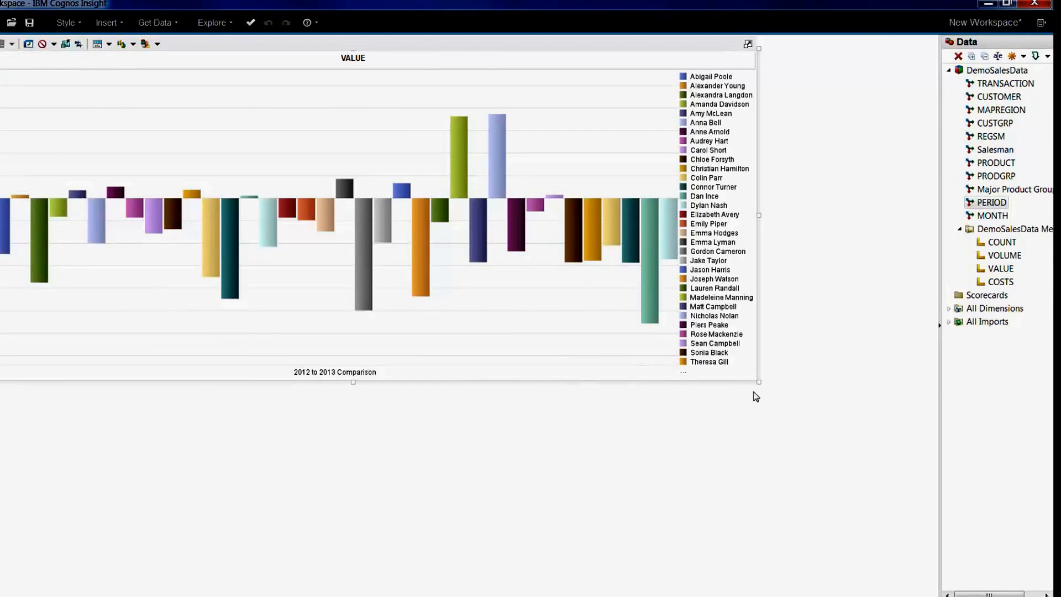
- Widen the chart widget to fill the workspace width up to the data pane, and lock the widget
drag(759, 377, 974, 381)
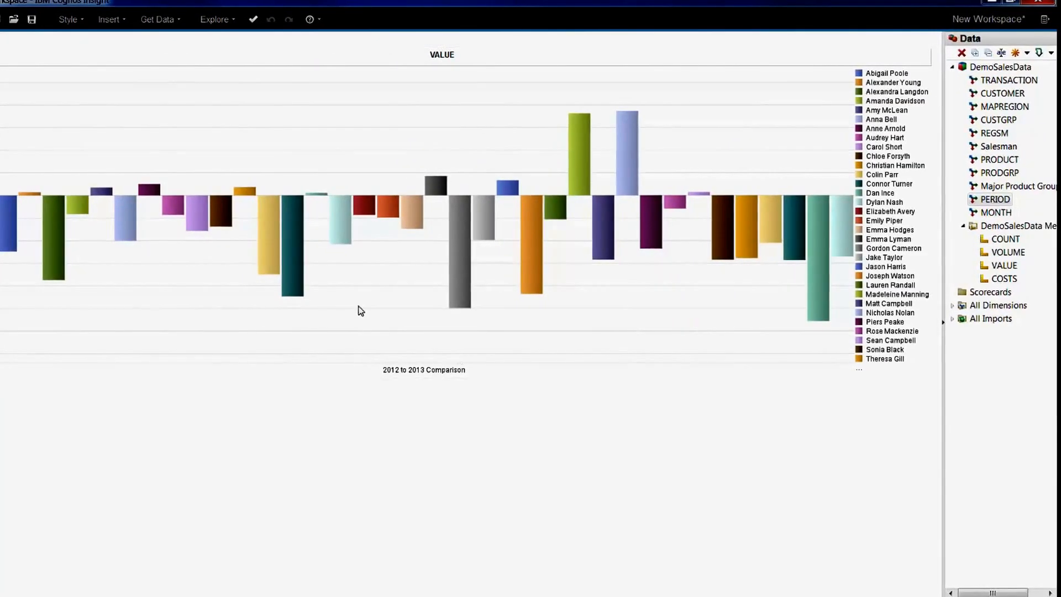
click(14, 40)
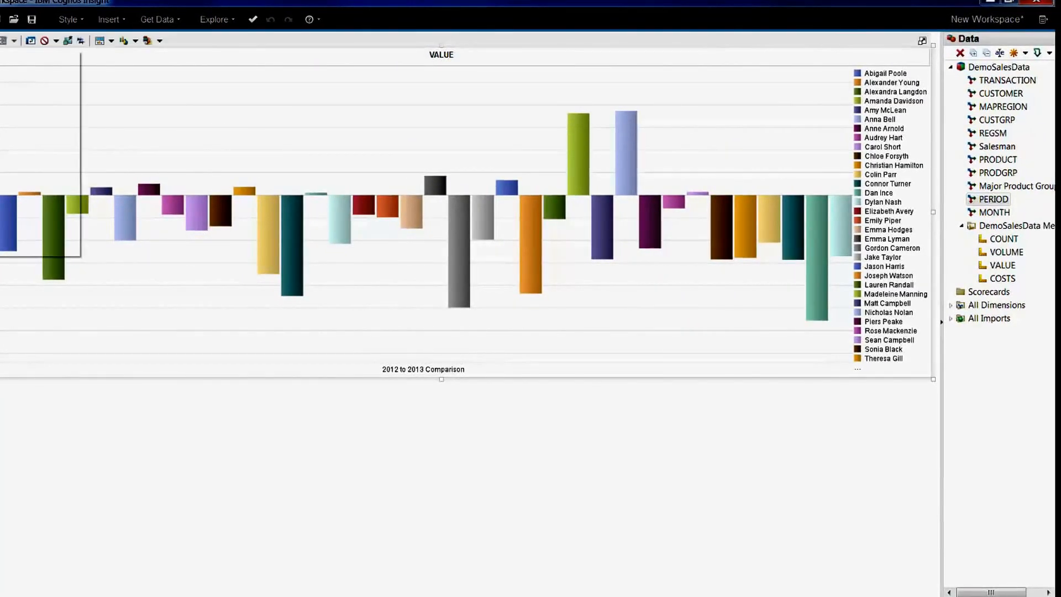
click(11, 238)
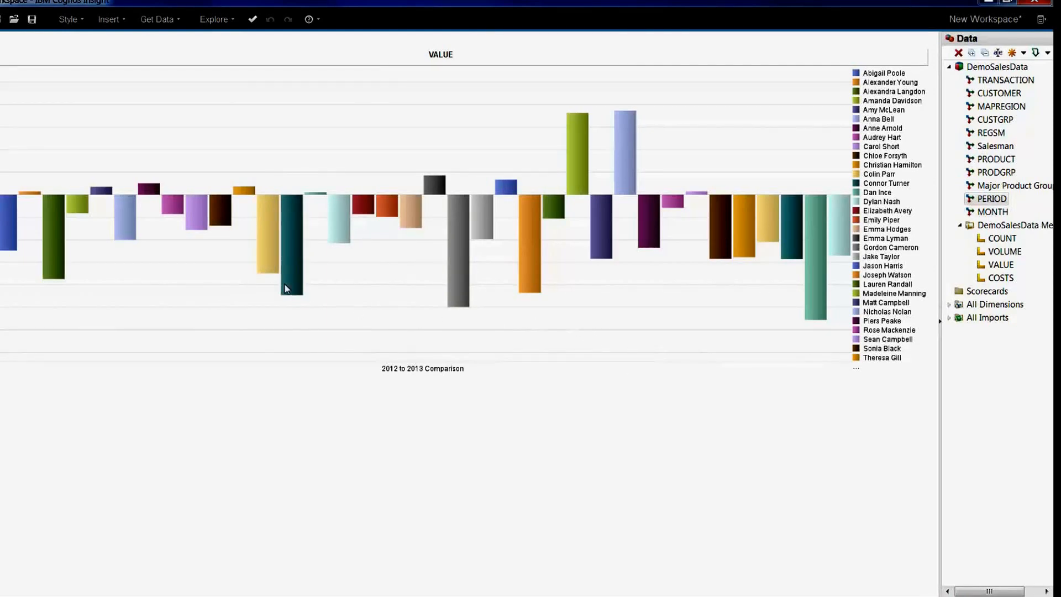
mouse_move(816, 279)
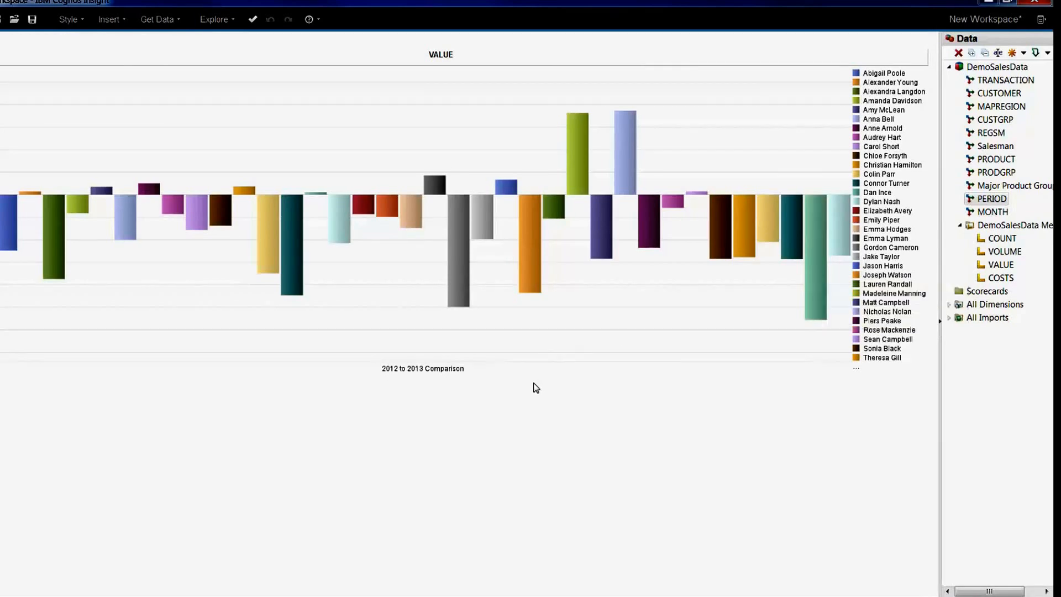
- Insert a new crosstab of the DemoSalesData cube into the workspace
click(109, 20)
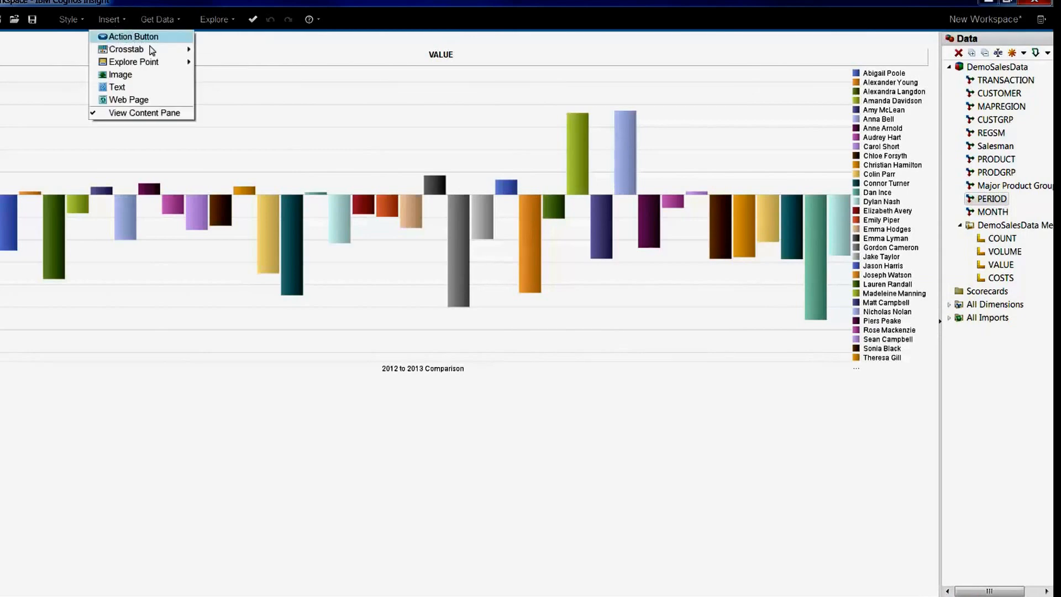
mouse_move(160, 51)
click(238, 65)
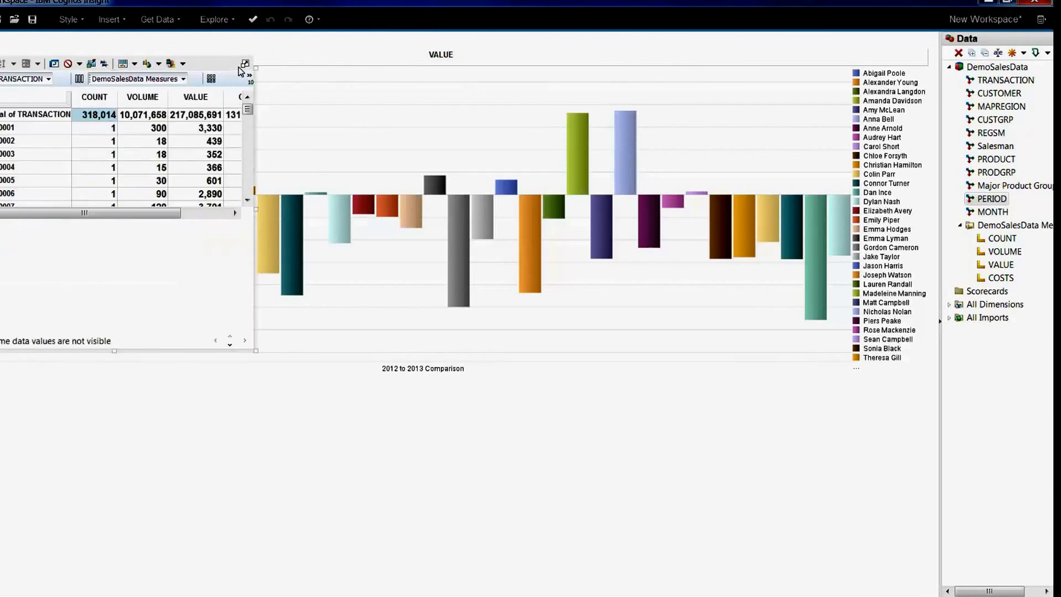
- Maximize the new crosstab, and place Salesman on its rows and PRODUCT with PERIOD nested on its columns
click(245, 65)
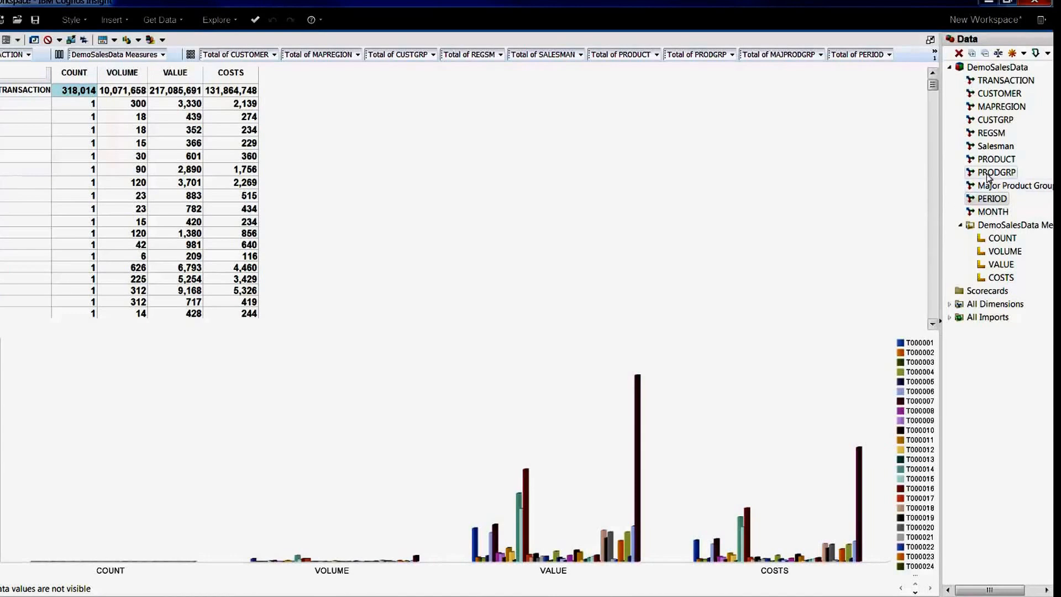
drag(993, 146, 3, 58)
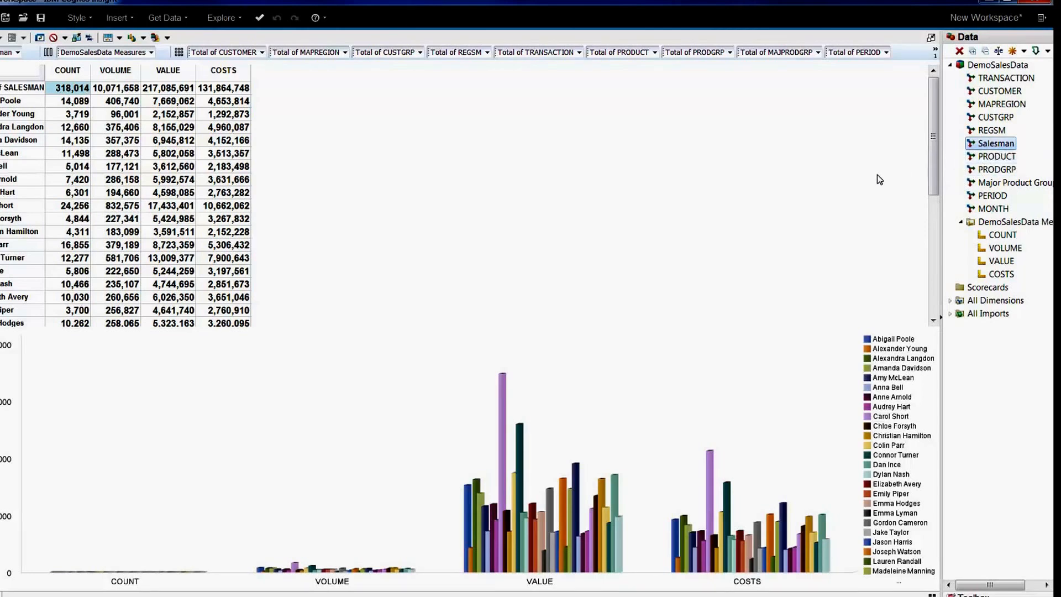
drag(997, 156, 85, 52)
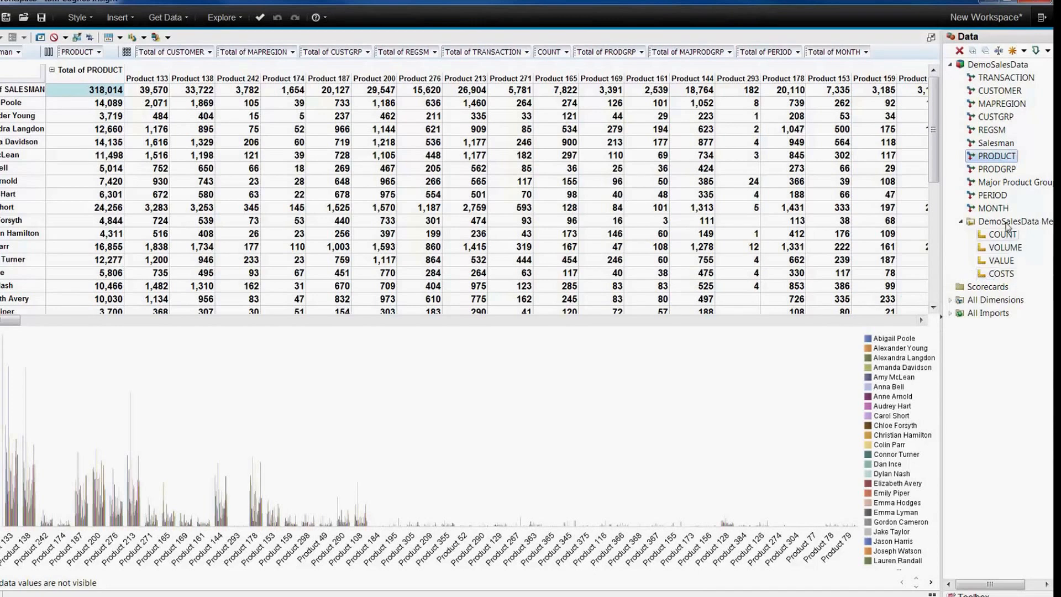
drag(1001, 199, 107, 58)
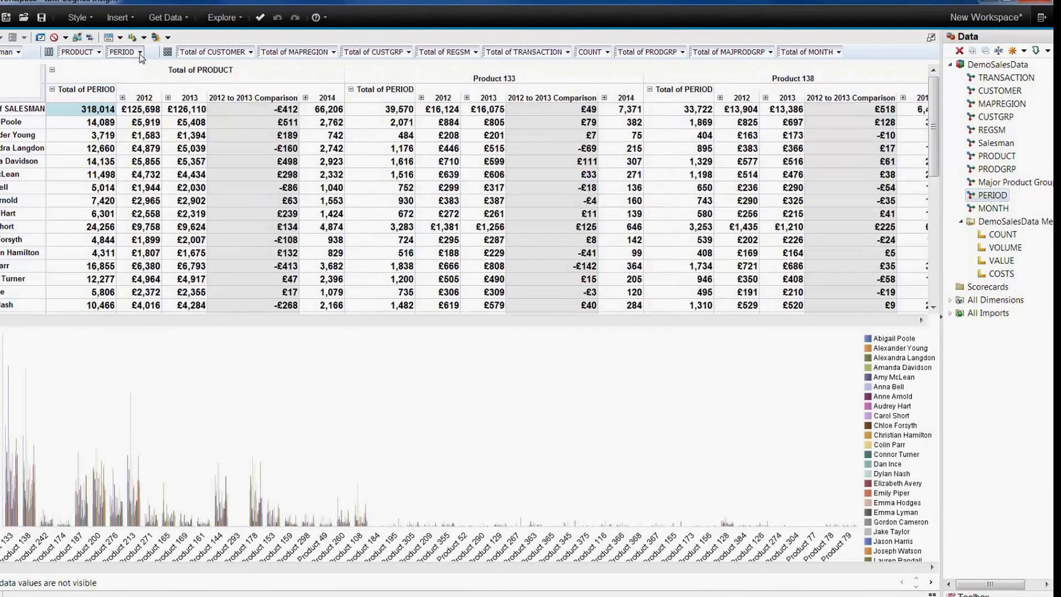
- Limit PERIOD to 2012 to 2013 Comparison and Salesman to a single salesman near the end of the list
click(141, 55)
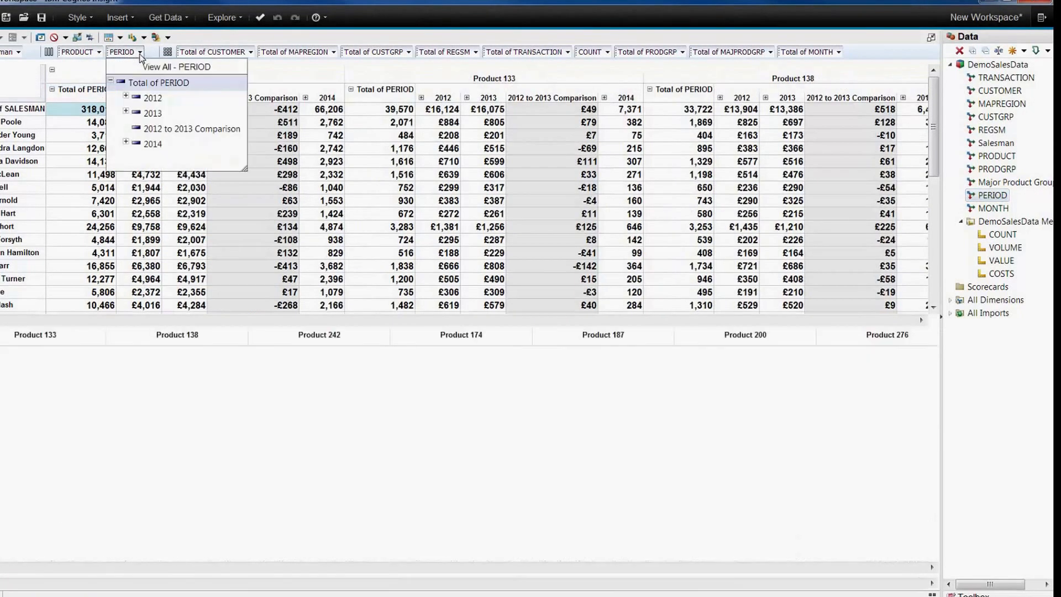
click(192, 128)
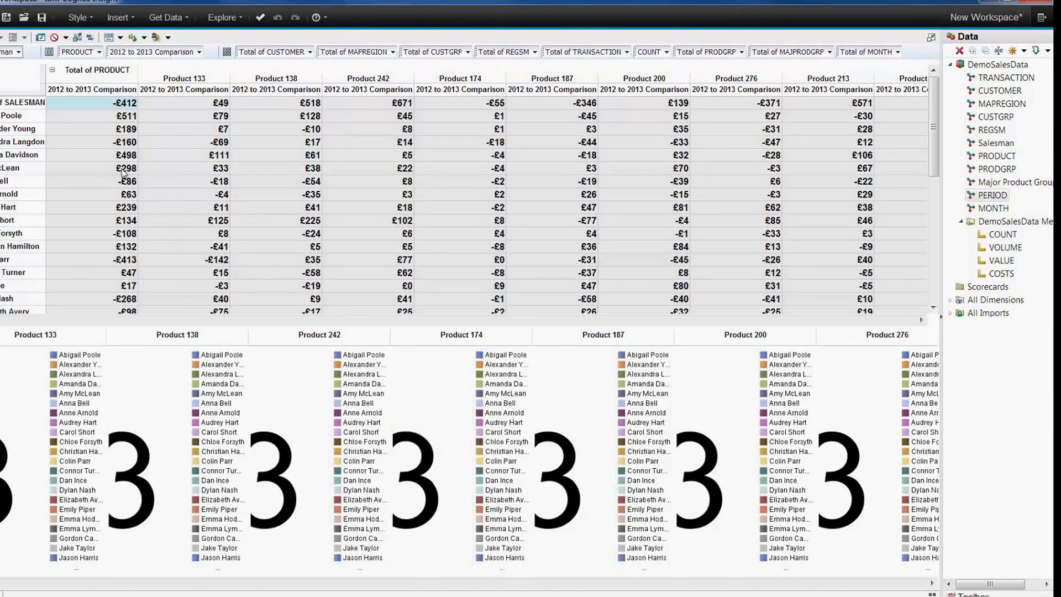
click(19, 52)
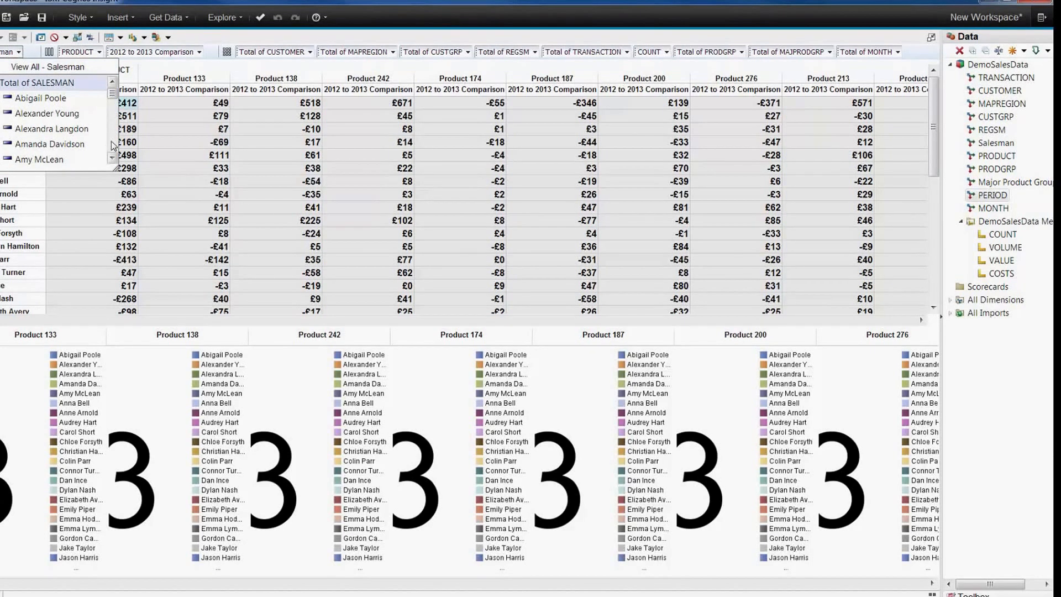
scroll(113, 149, down, 10)
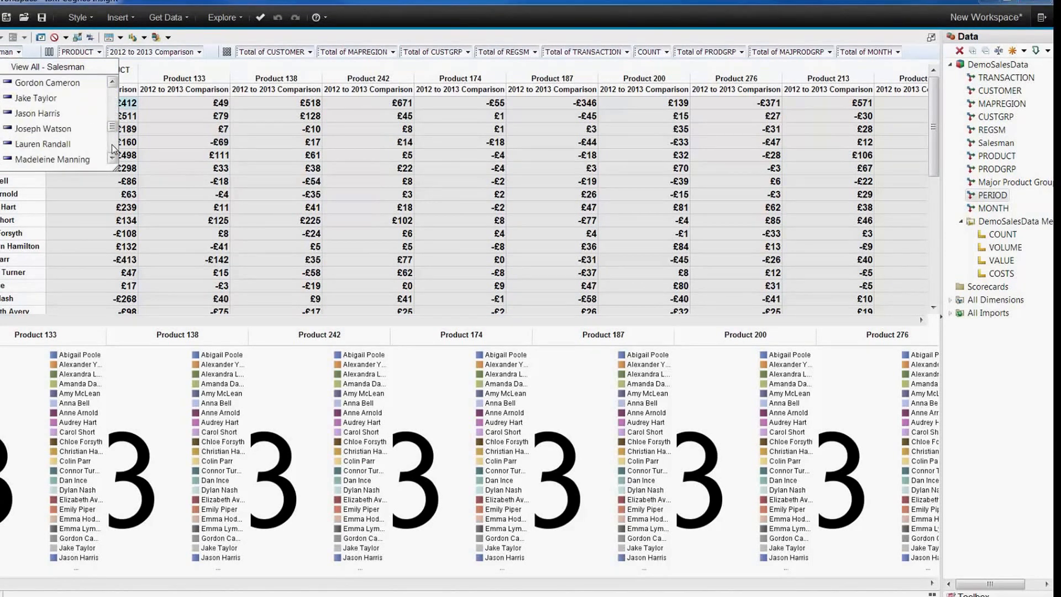
scroll(113, 148, down, 3)
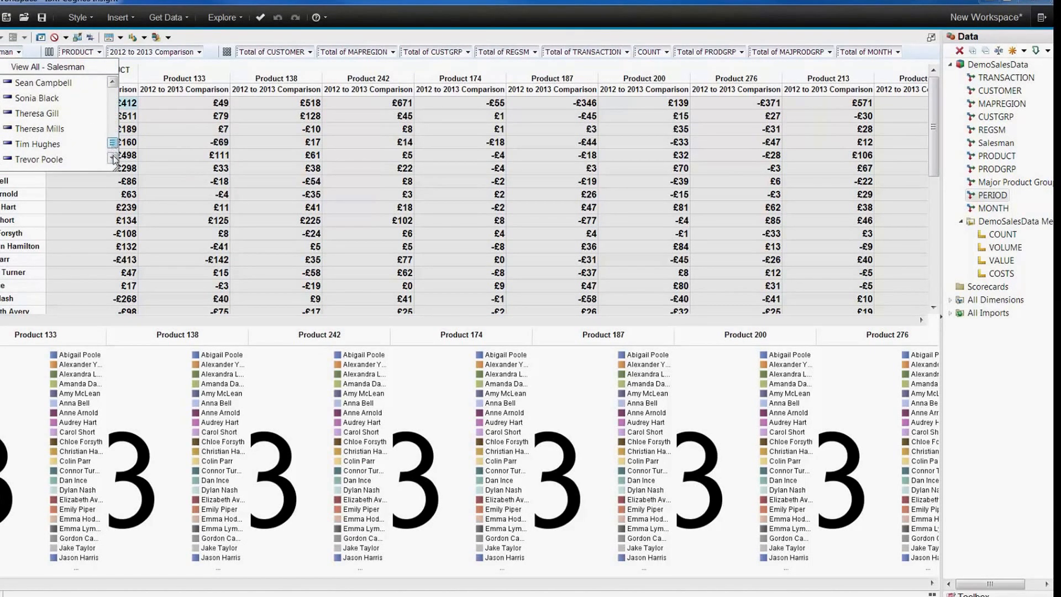
scroll(114, 149, down, 1)
click(63, 145)
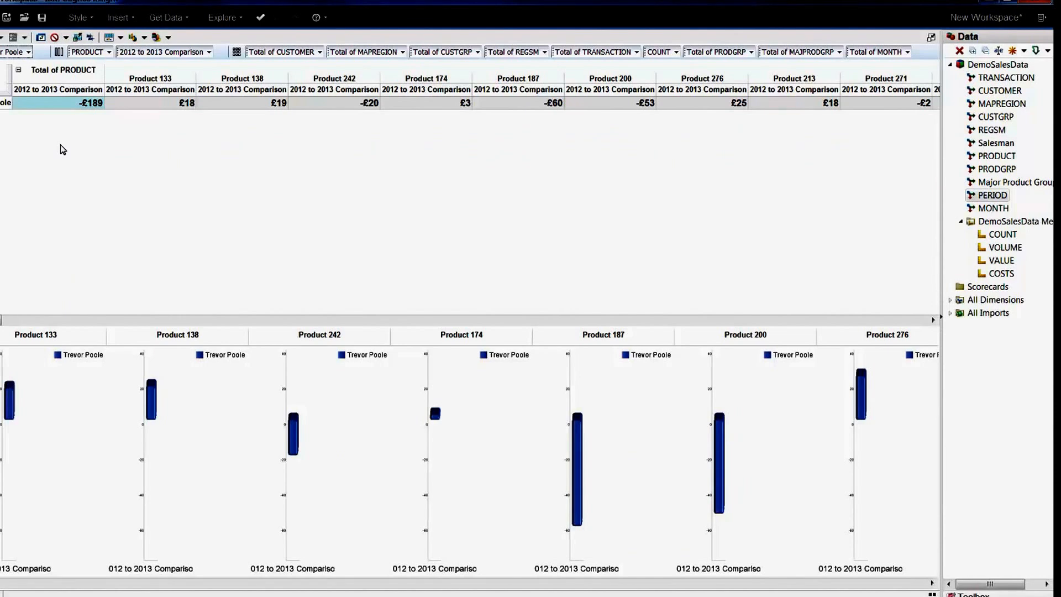
- Swap the crosstab's rows and columns, and suppress its zero rows
click(41, 39)
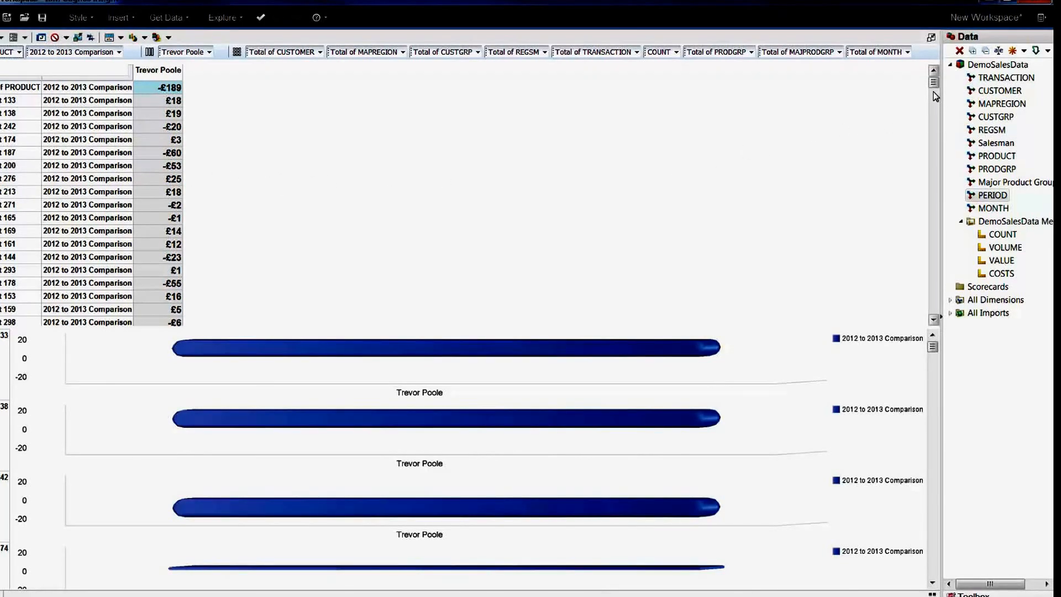
mouse_move(935, 88)
mouse_down()
mouse_move(940, 215)
mouse_move(941, 83)
mouse_up()
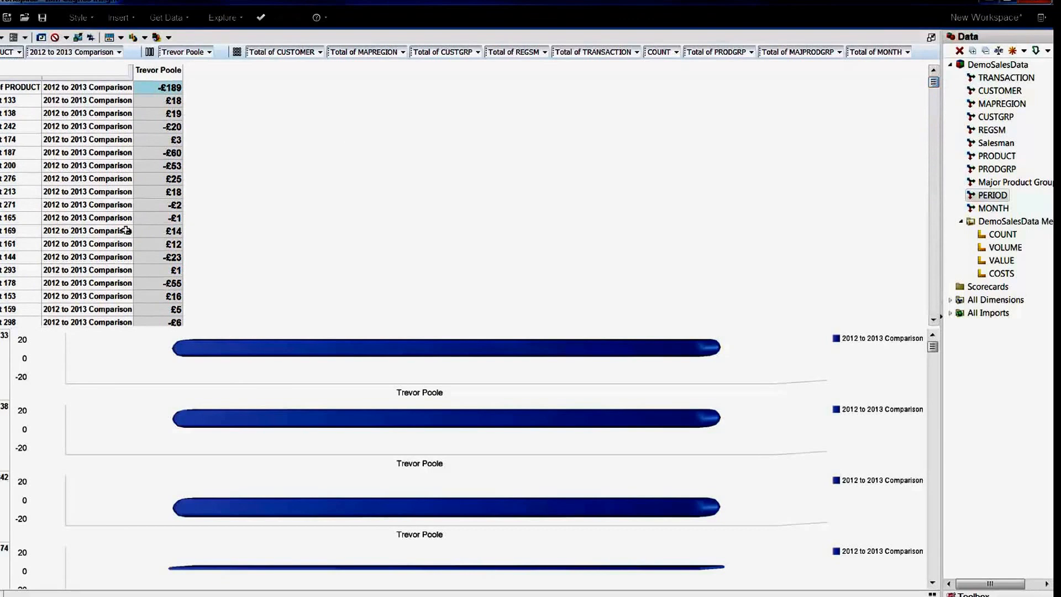
click(55, 38)
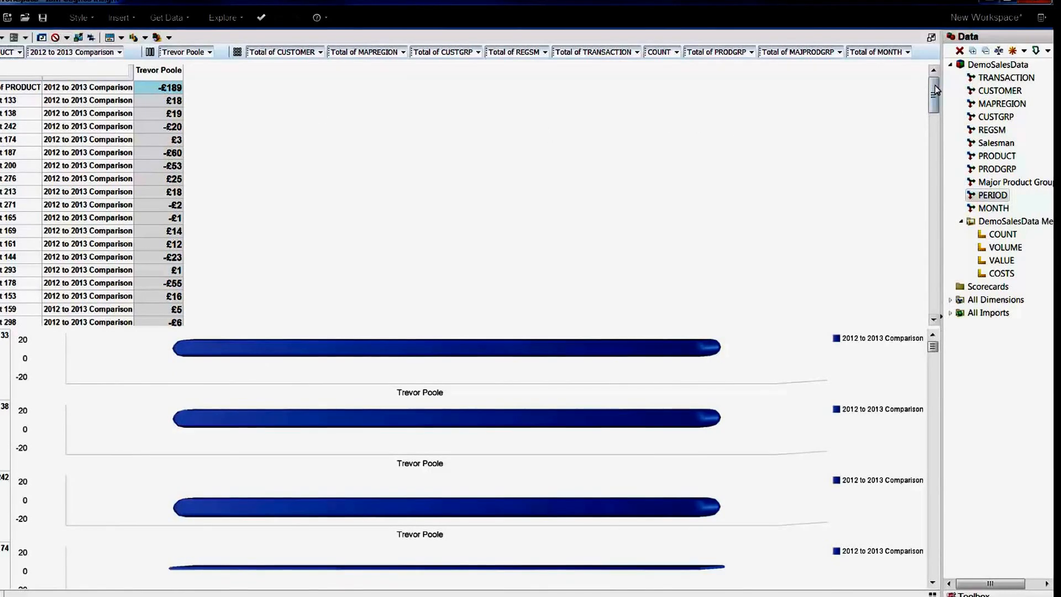
drag(934, 97, 386, 89)
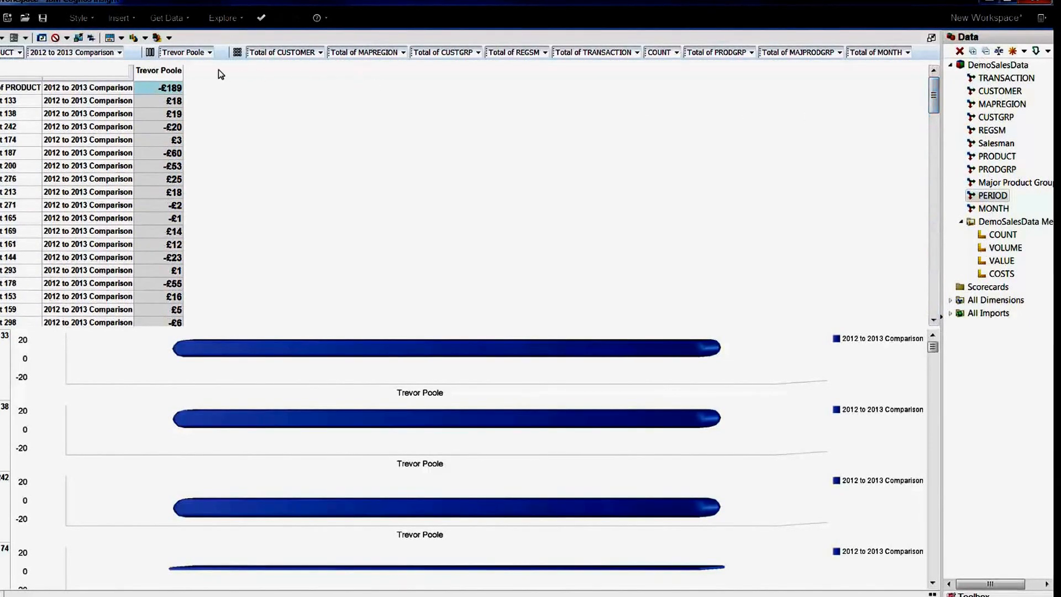
- Restrict the crosstab to the Bottom 10 products by the selected salesman's column
click(169, 72)
right_click(170, 72)
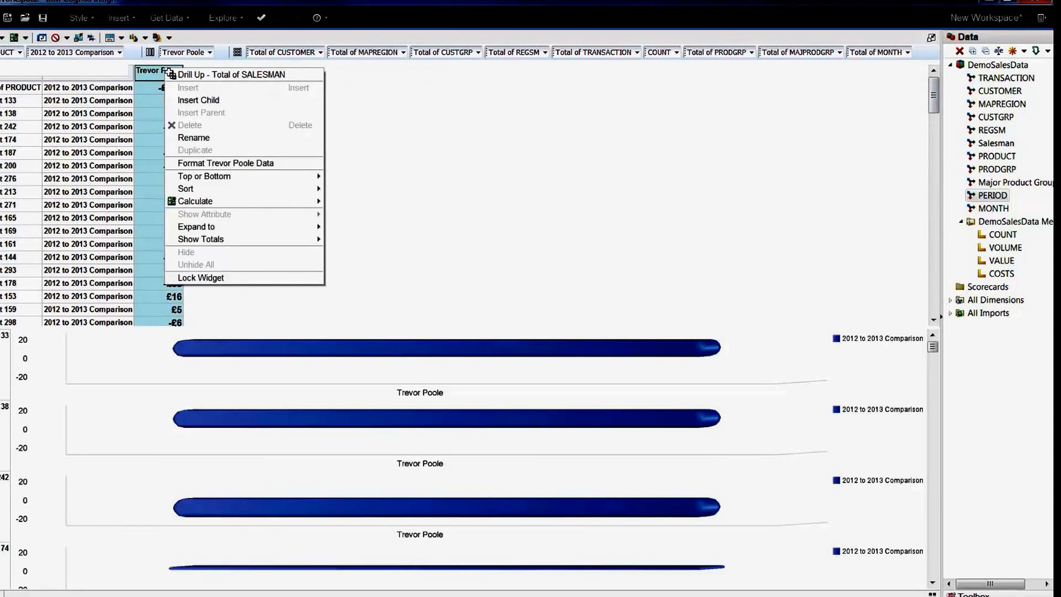
mouse_move(207, 180)
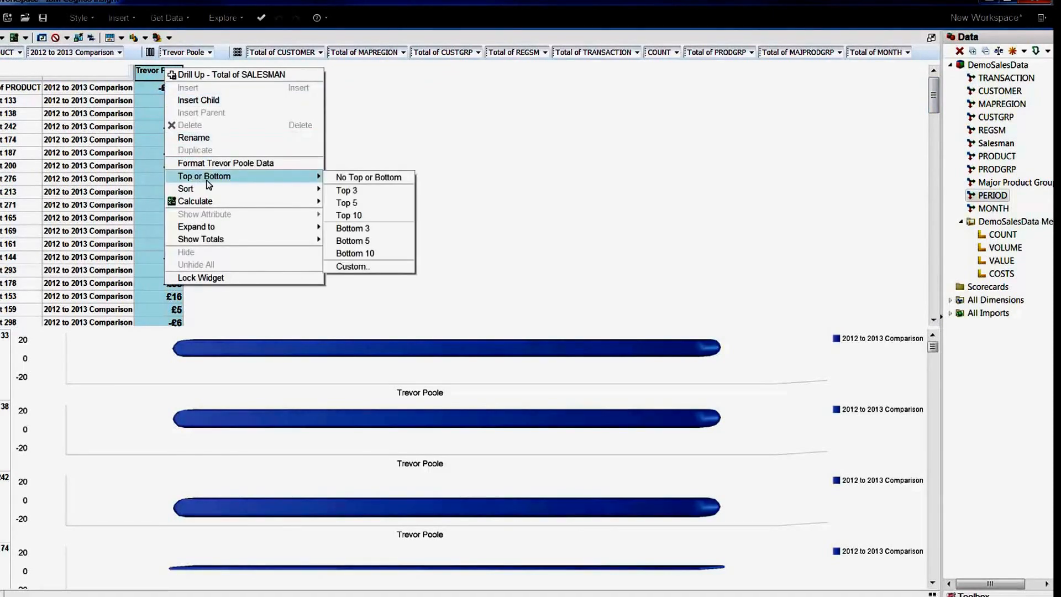
click(390, 253)
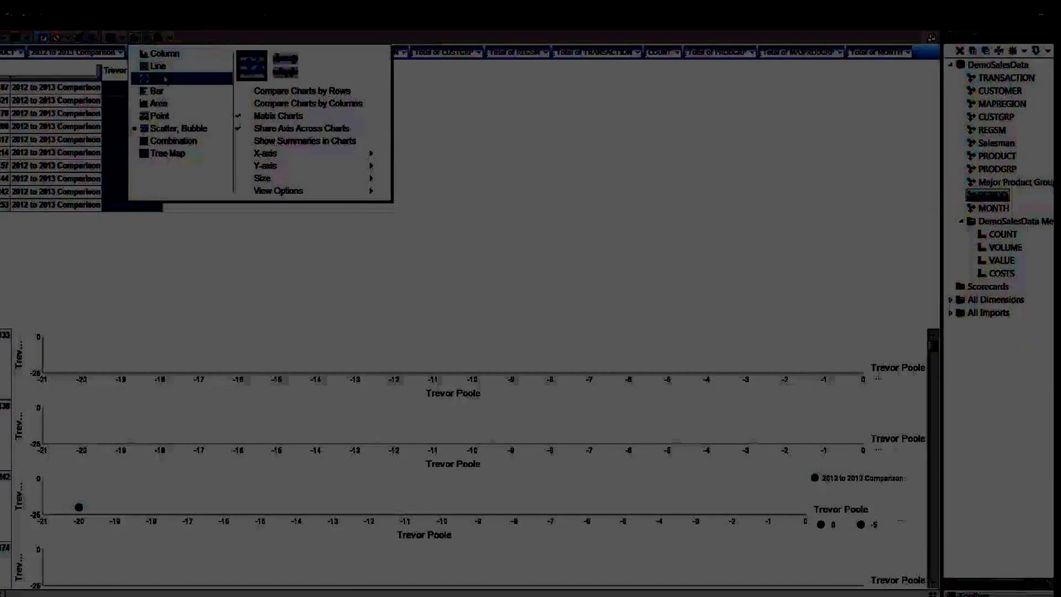
- Try the pie, combination and scatter/bubble chart types, swapping the rows and columns back and forth to compare them
click(157, 79)
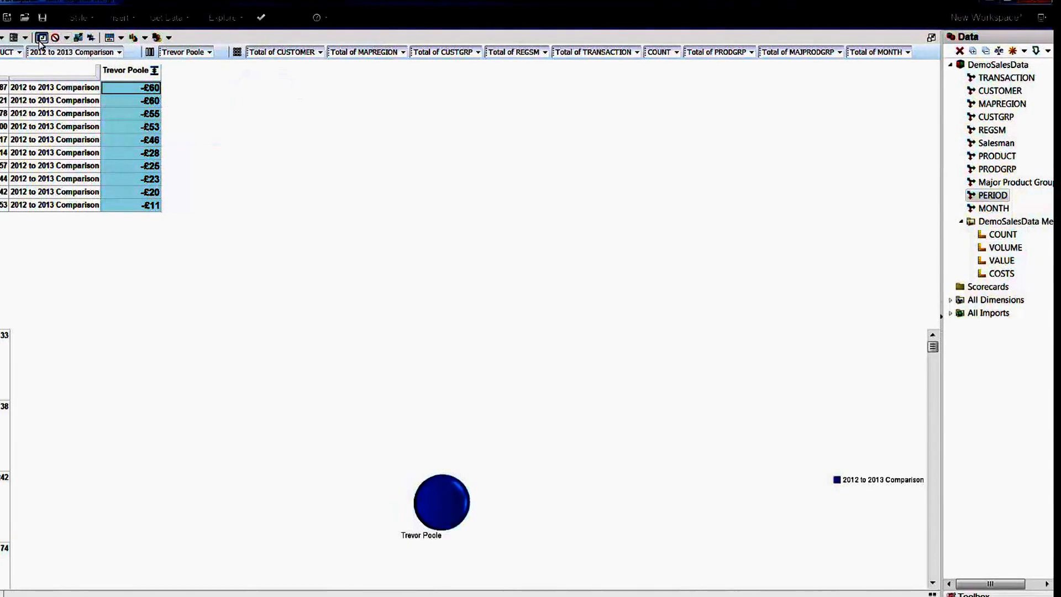
click(41, 38)
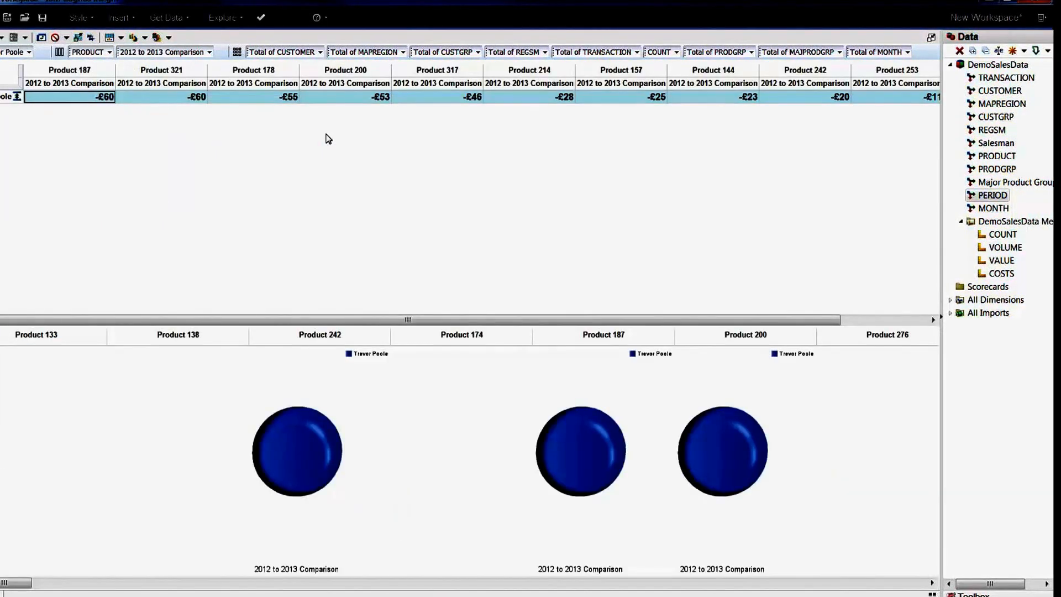
click(133, 38)
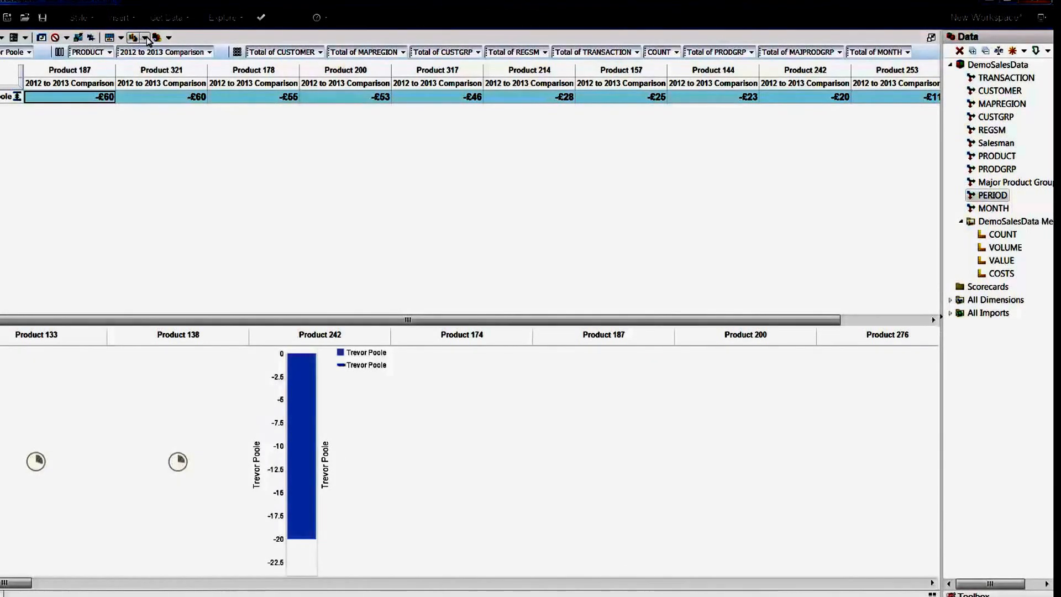
click(147, 39)
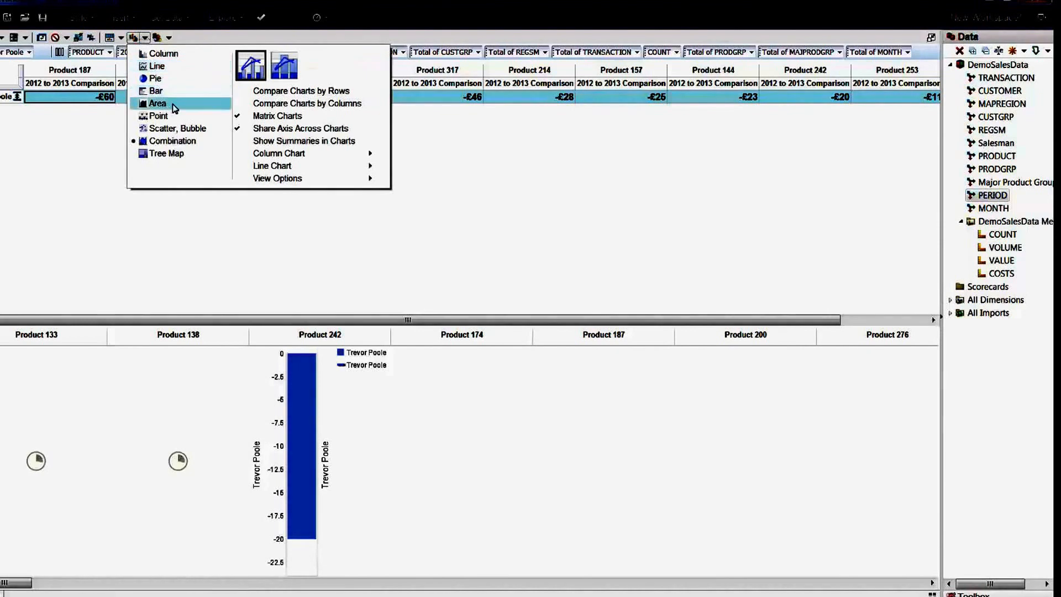
click(193, 128)
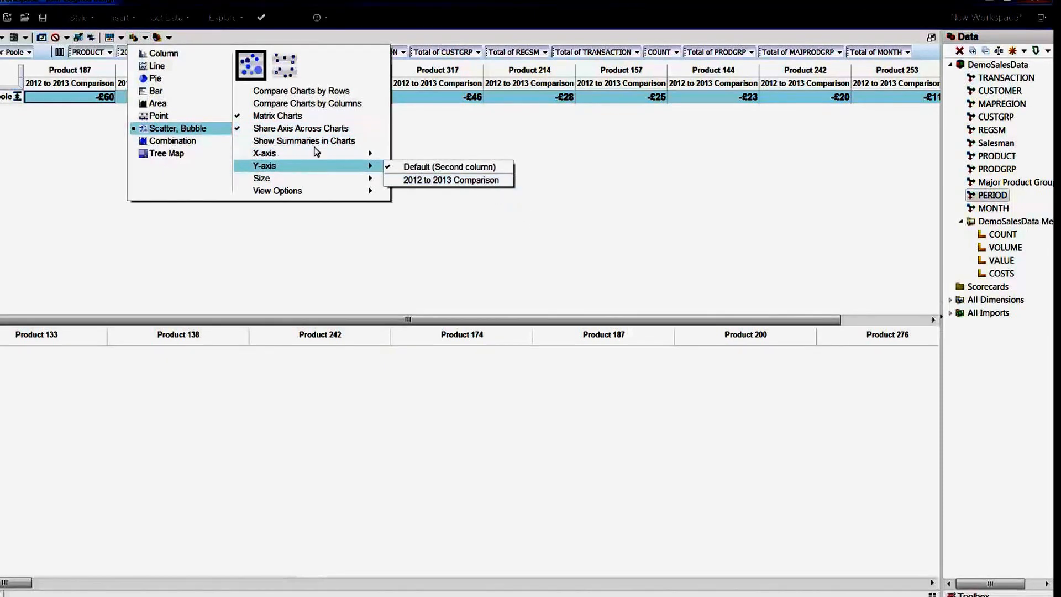
click(113, 150)
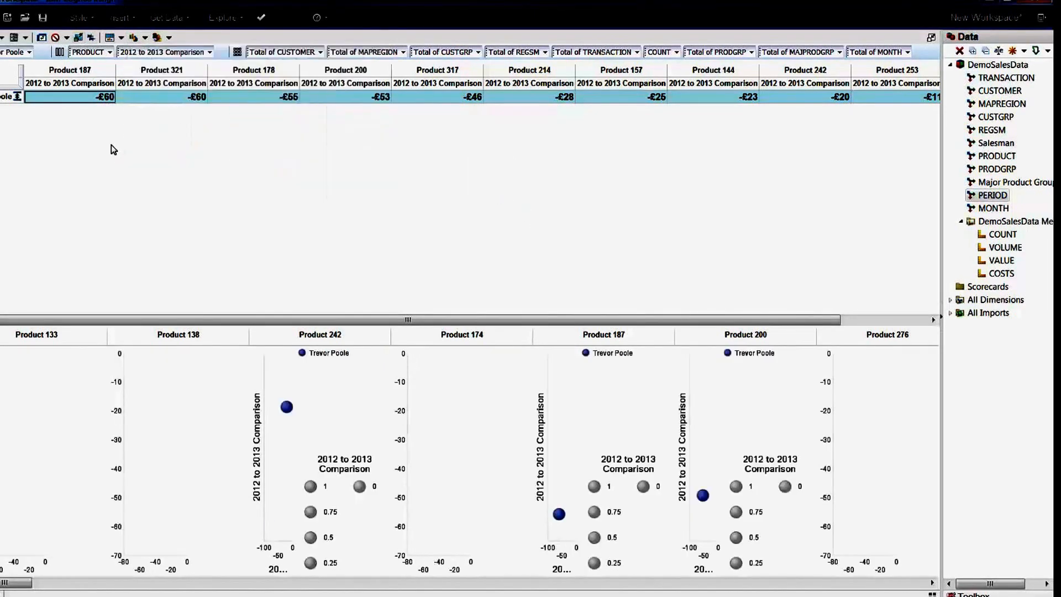
click(41, 38)
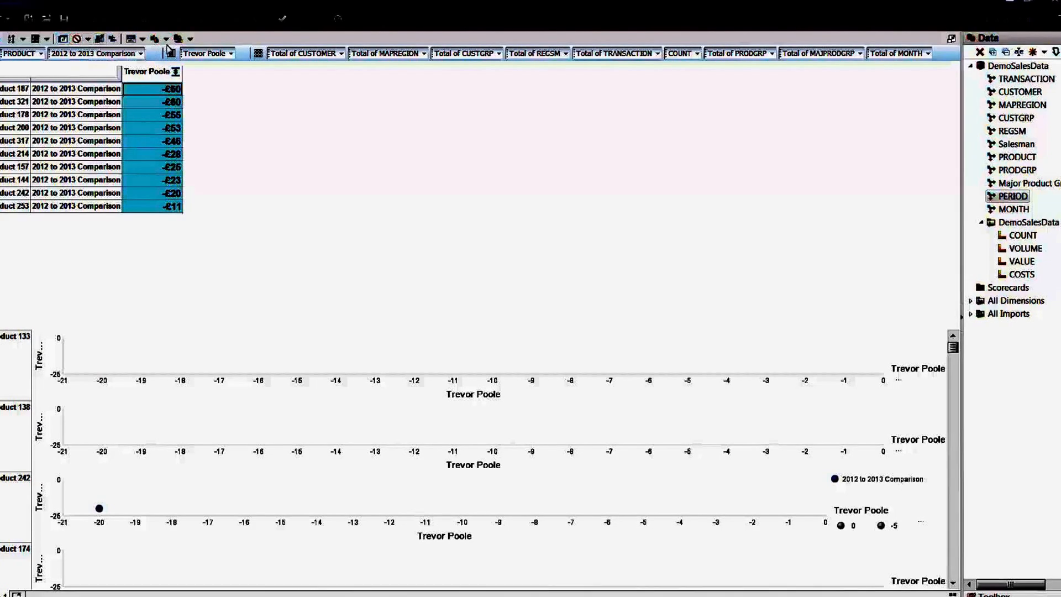
- Change the widget's chart to the Column type, using its fourth style variant
click(165, 38)
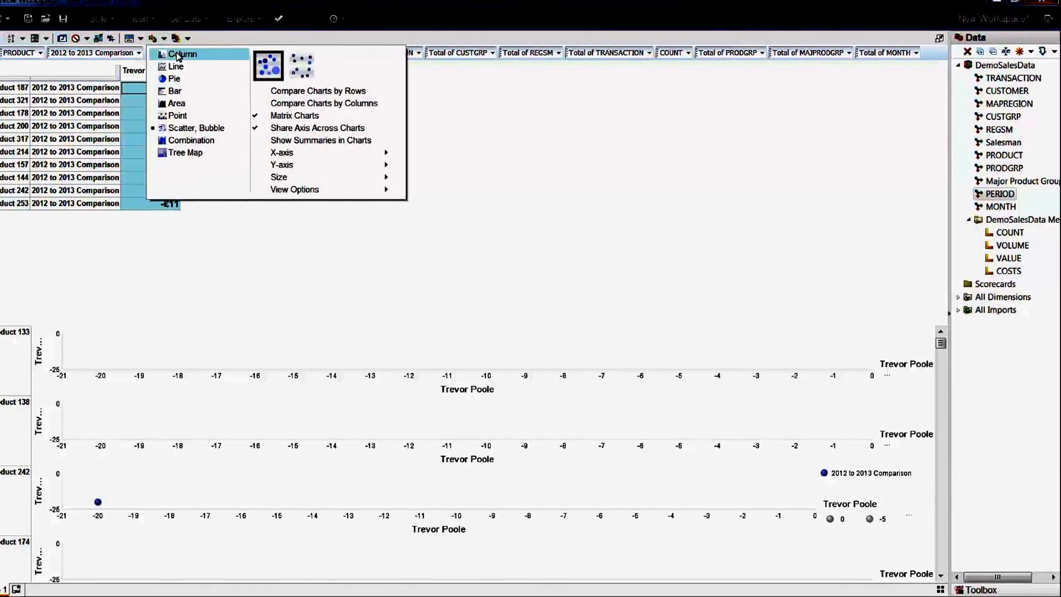
click(180, 54)
click(365, 66)
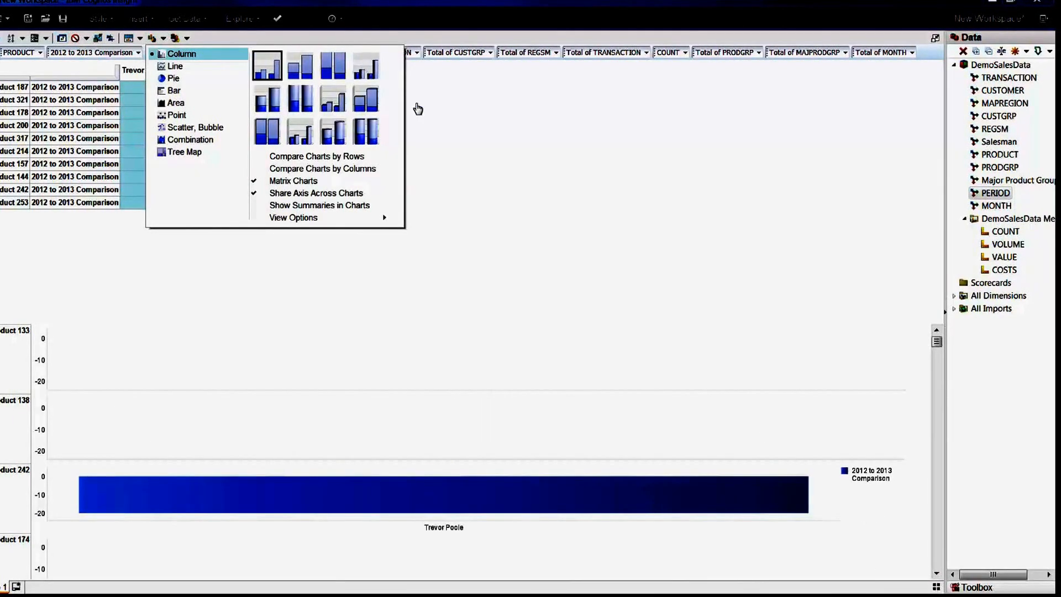
click(533, 207)
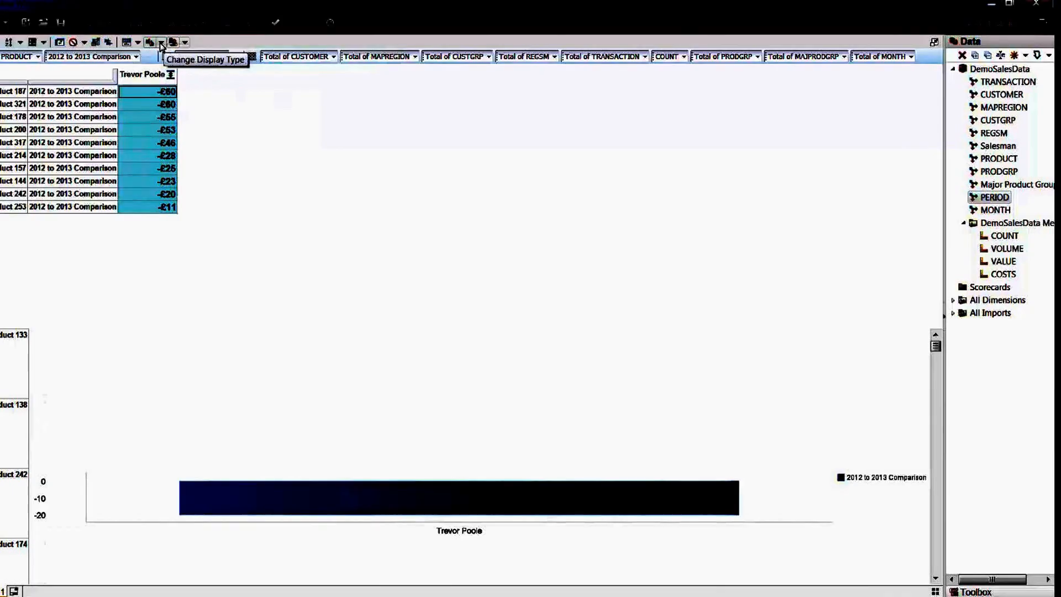
click(160, 43)
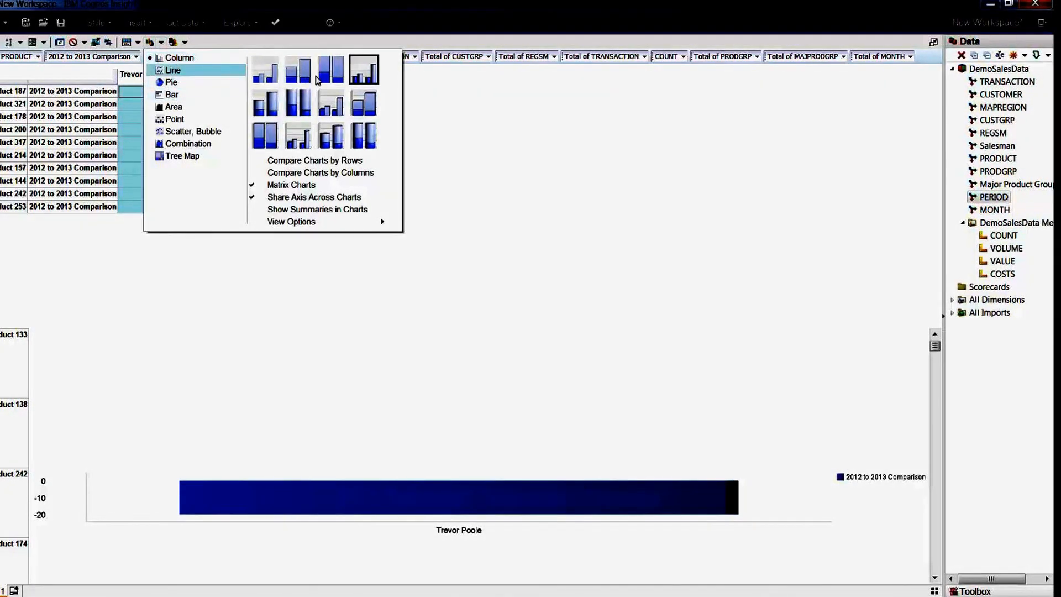
click(182, 243)
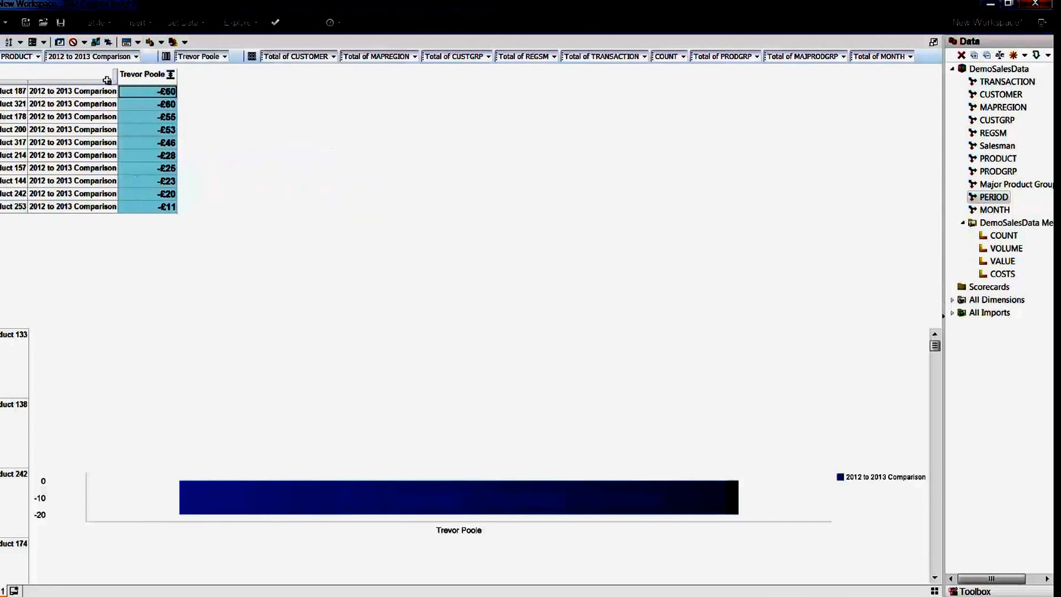
- Swap rows and columns so products run across, and move the 2012 to 2013 Comparison from the columns to the context filters after CUSTOMER
click(60, 43)
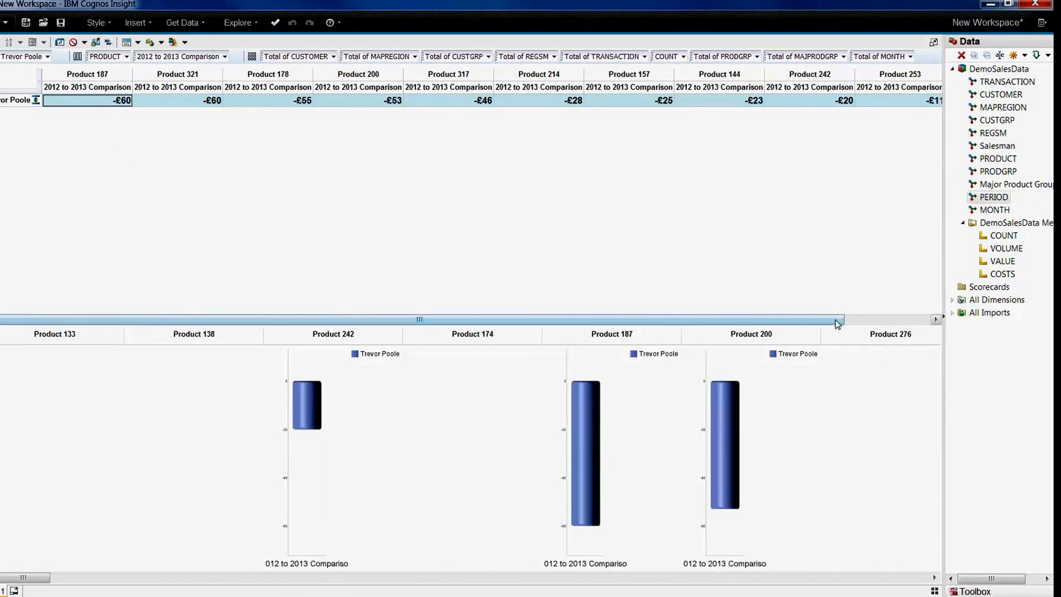
drag(833, 320, 928, 319)
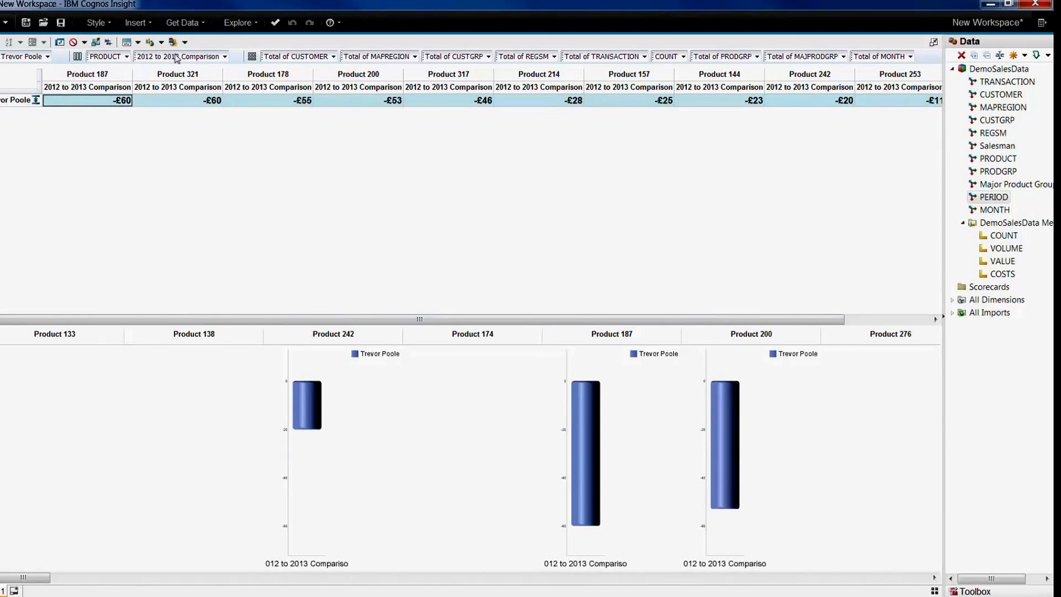
drag(176, 61, 994, 201)
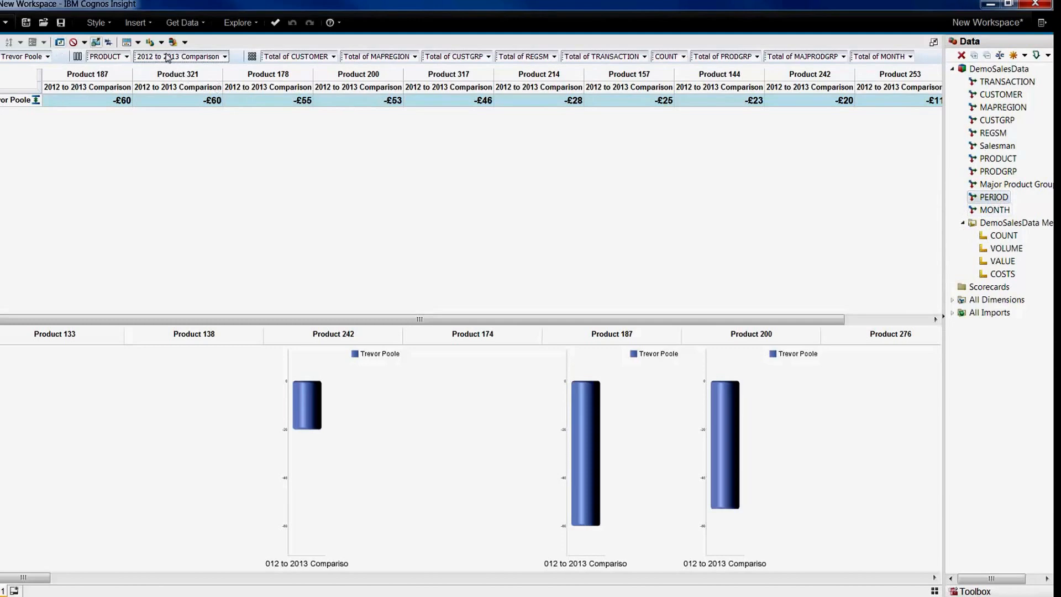
drag(343, 61, 342, 58)
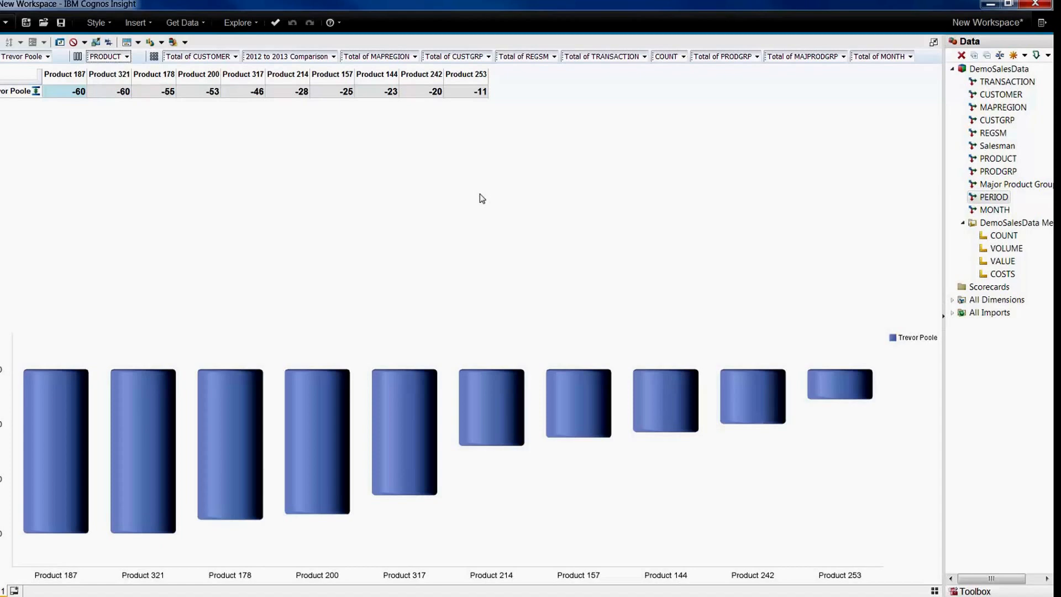
- Show only the chart in the product widget and change it to the Pie type, using the fourth style variant, a 3D ring
click(130, 43)
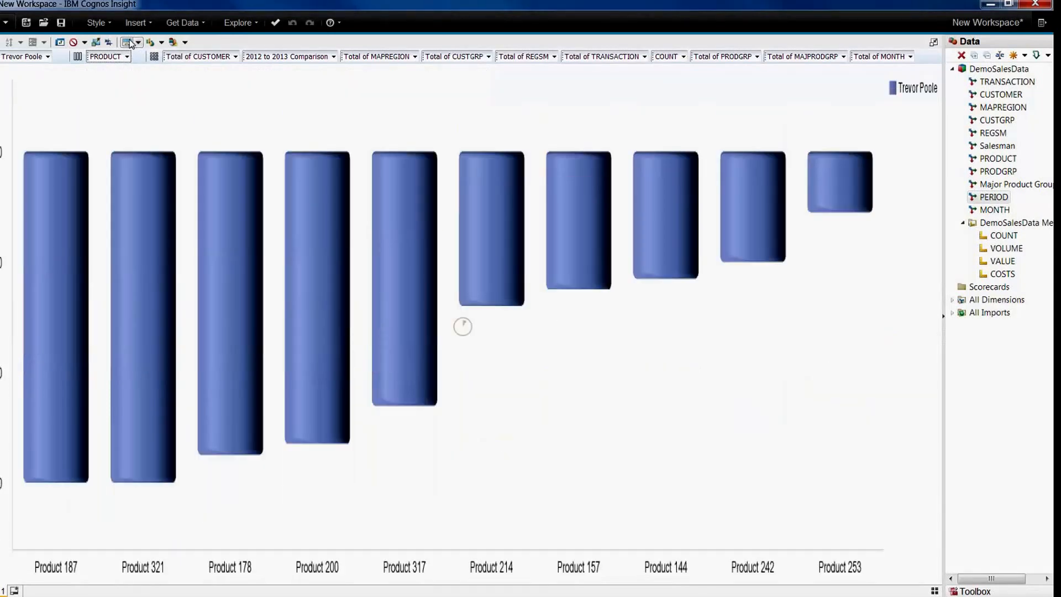
click(139, 44)
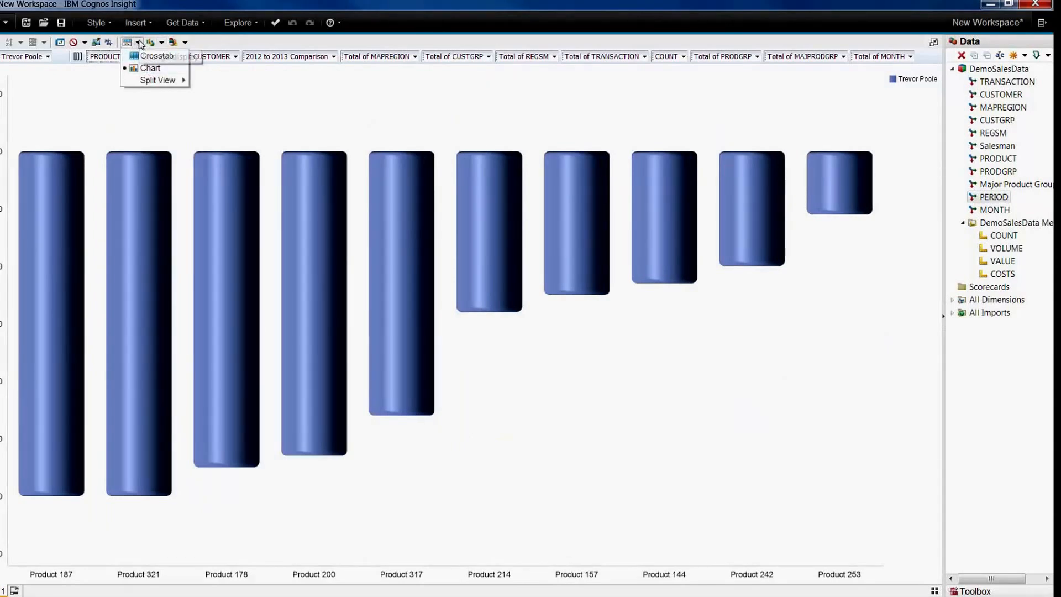
click(162, 42)
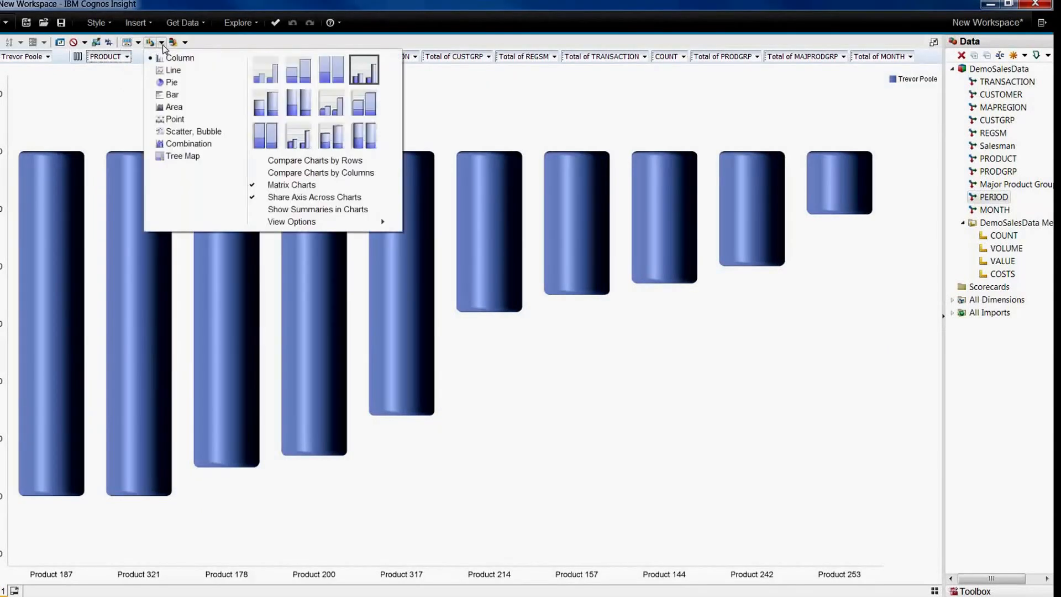
click(186, 83)
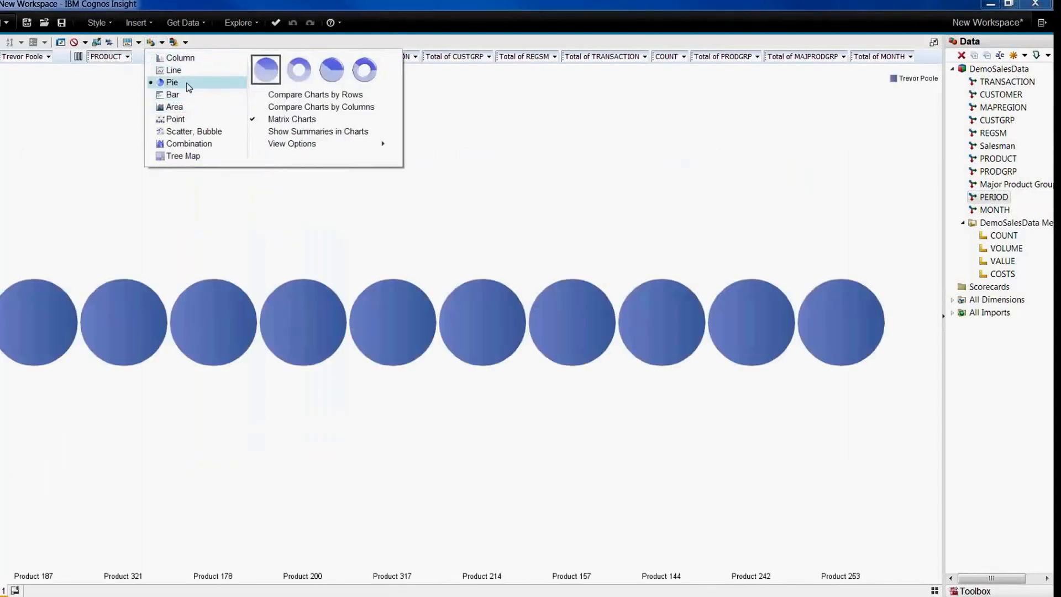
click(355, 65)
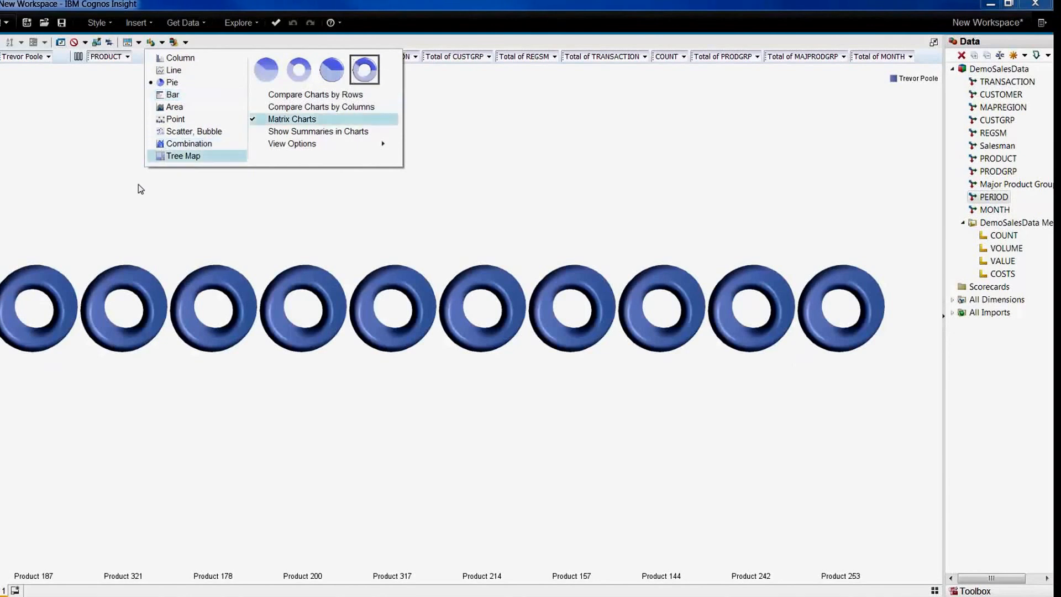
click(131, 211)
- Swap rows and columns so the ten products become slices of a single ring, and show only the chart
click(128, 44)
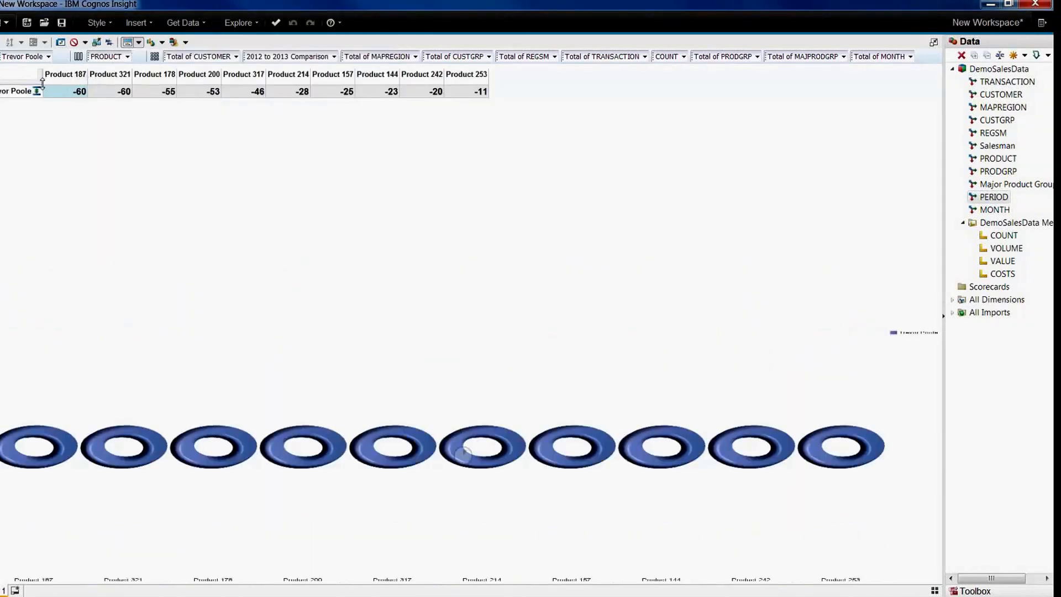
click(61, 43)
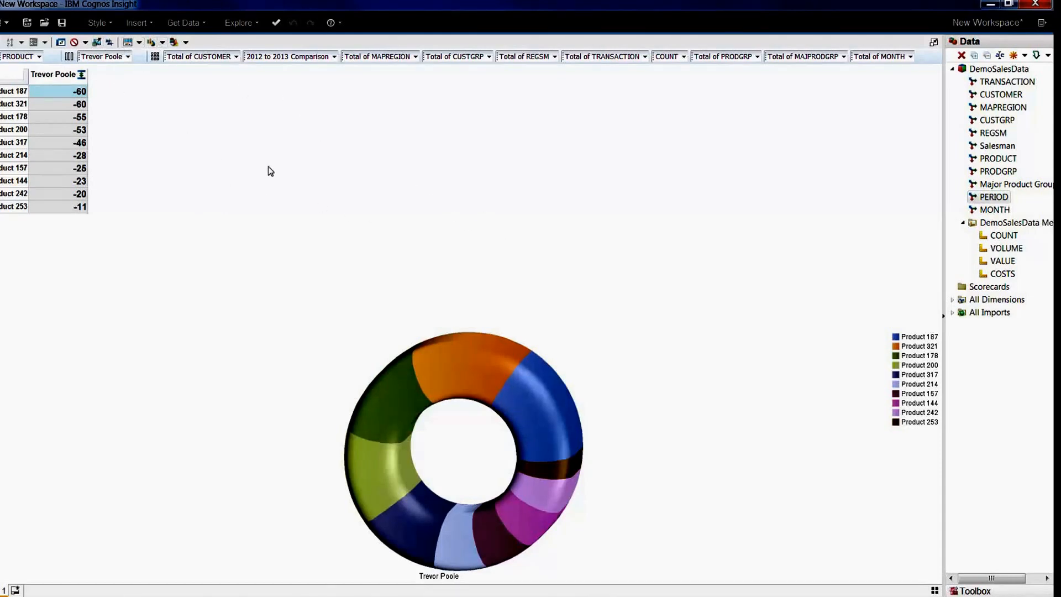
click(126, 44)
click(126, 44)
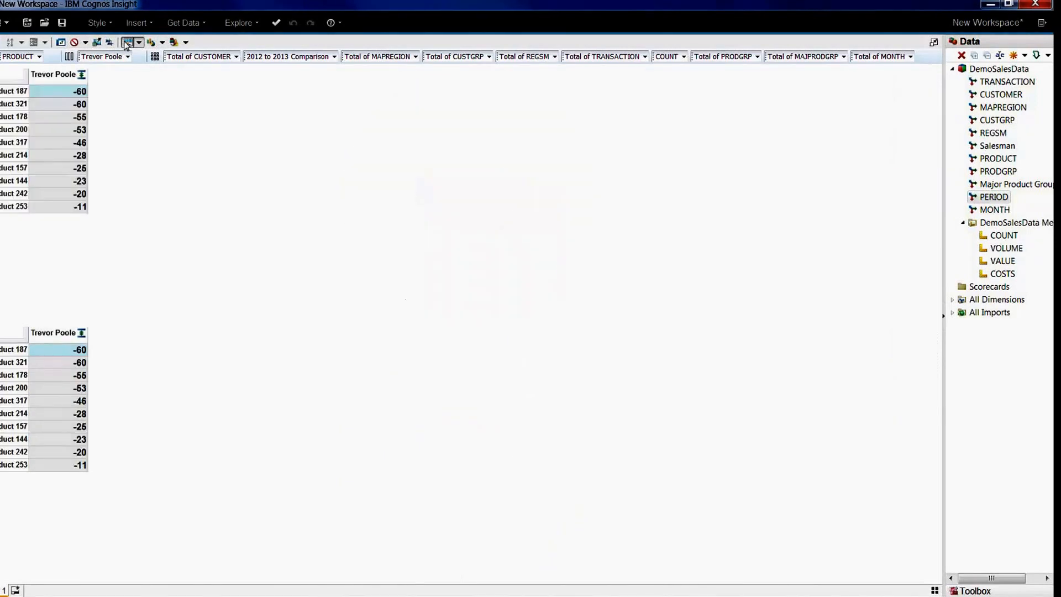
click(126, 44)
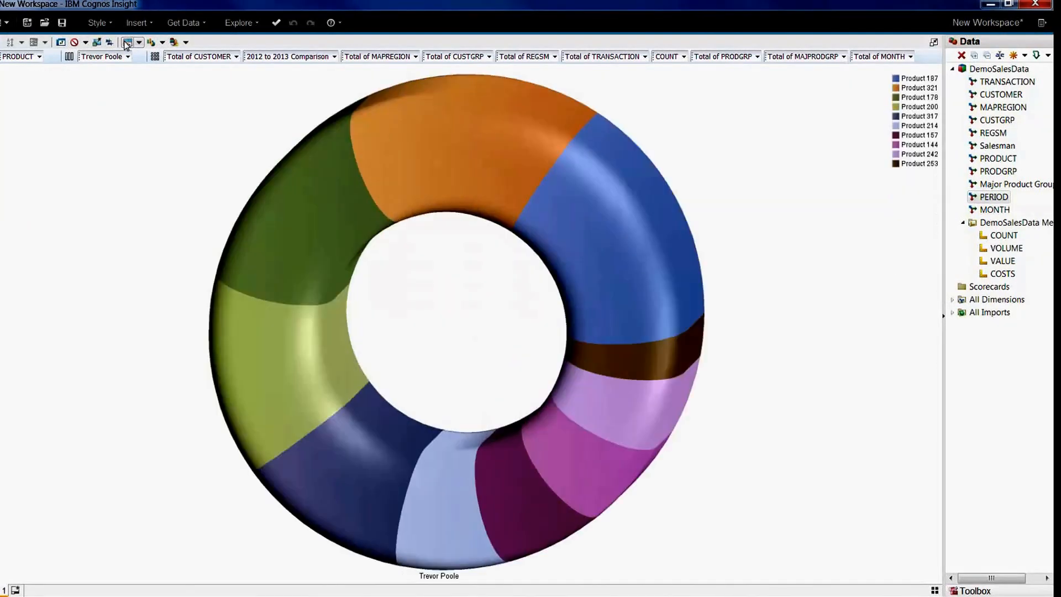
- Restore the ring chart widget from full size, then shrink it and place it directly below the 2012 to 2013 Comparison chart
click(933, 42)
drag(240, 65, 217, 371)
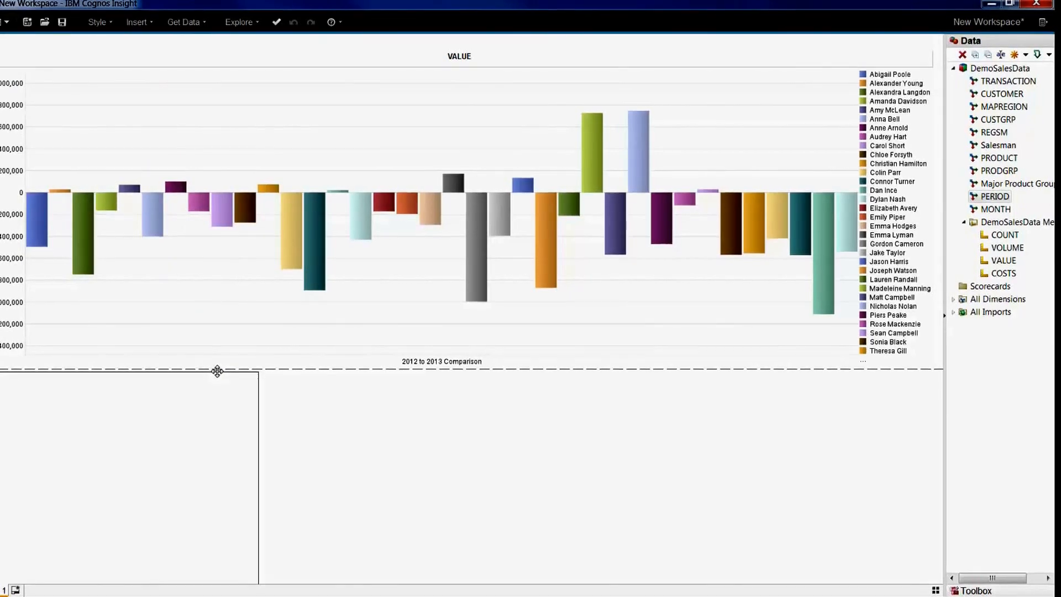
drag(217, 369, 217, 369)
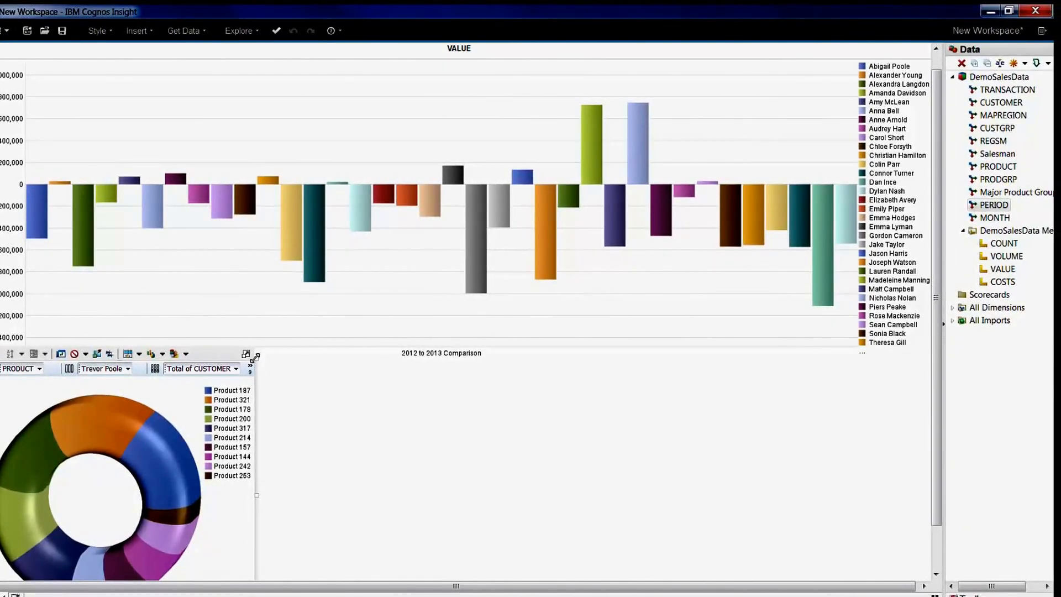
drag(255, 354, 196, 381)
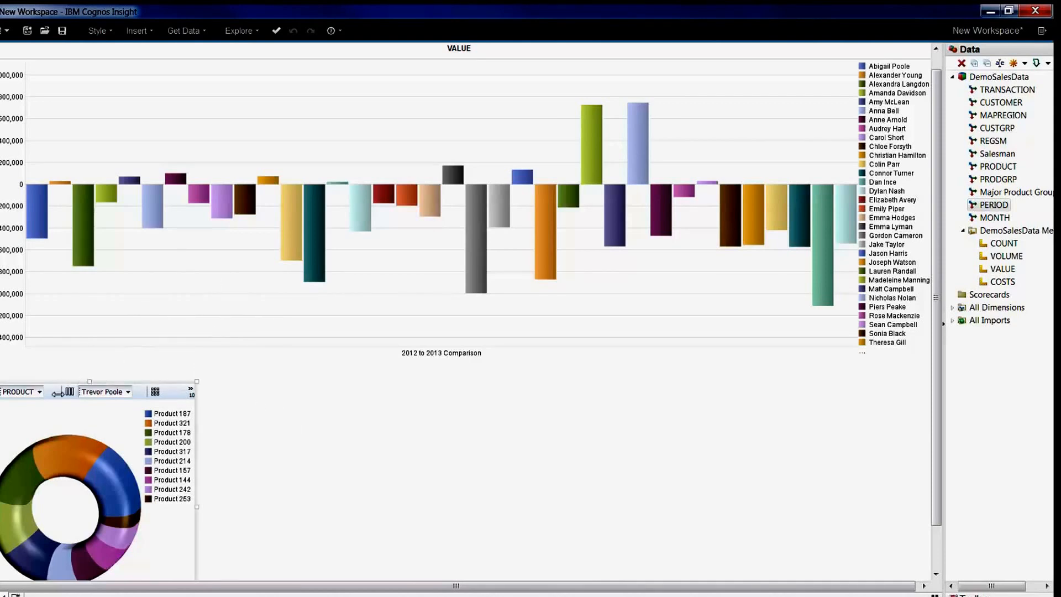
drag(68, 382, 84, 355)
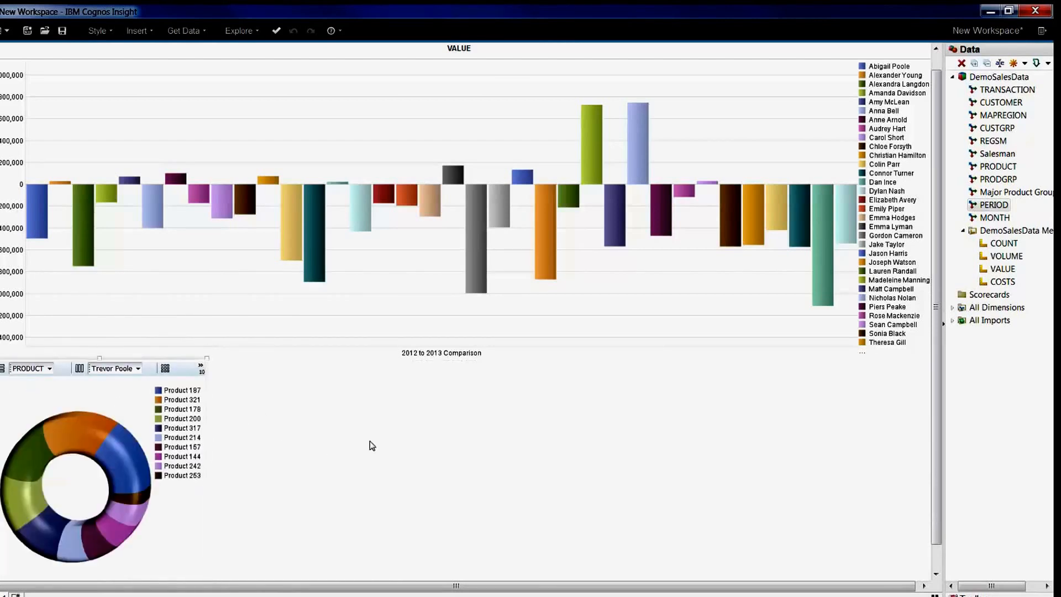
- Hide the overview area of the ring chart widget and lock the widget
click(3, 364)
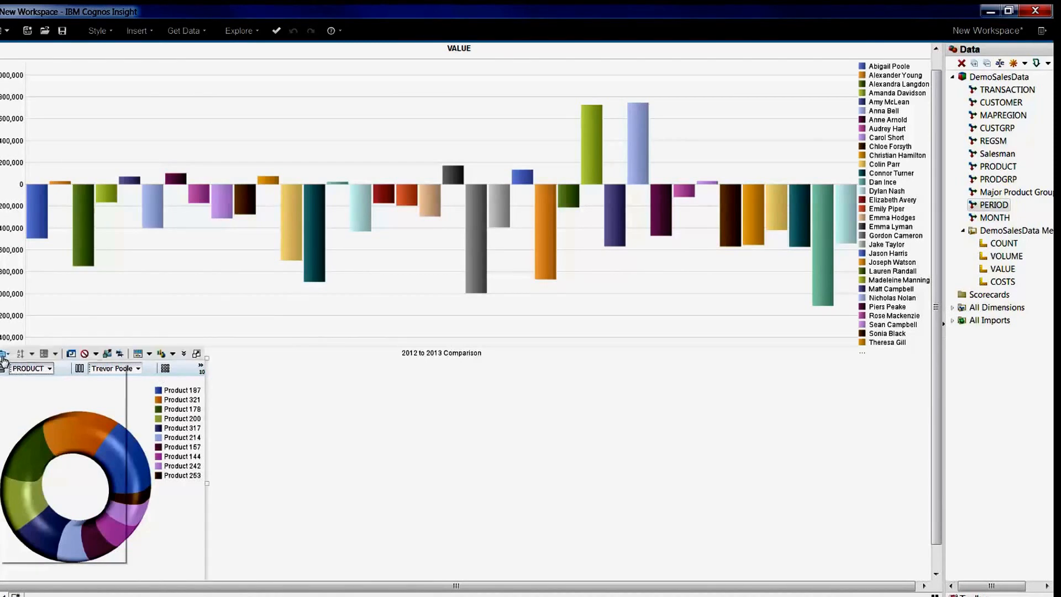
click(4, 356)
click(11, 412)
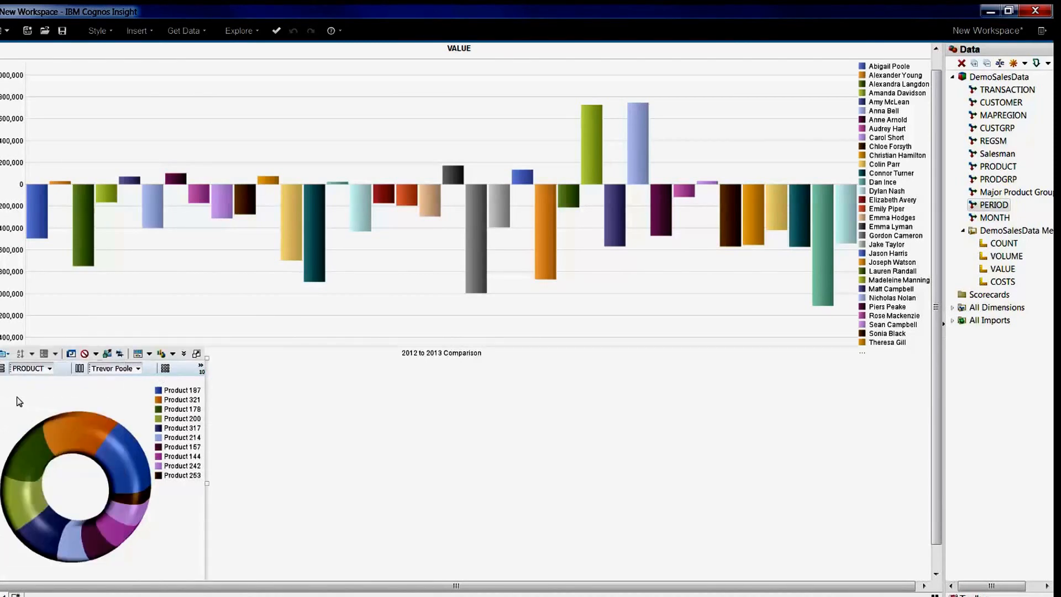
click(8, 357)
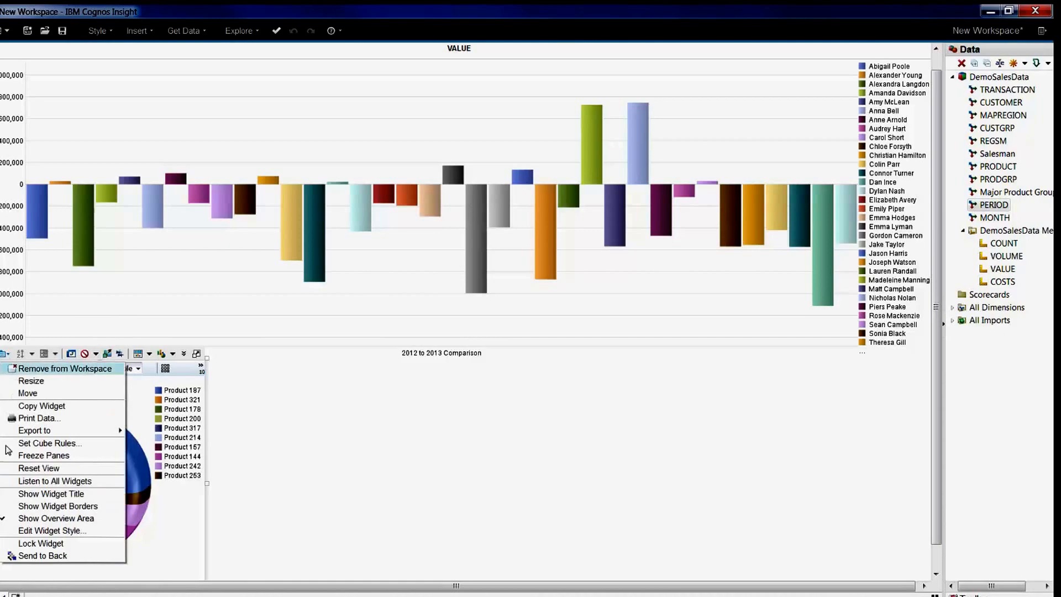
click(61, 516)
click(4, 351)
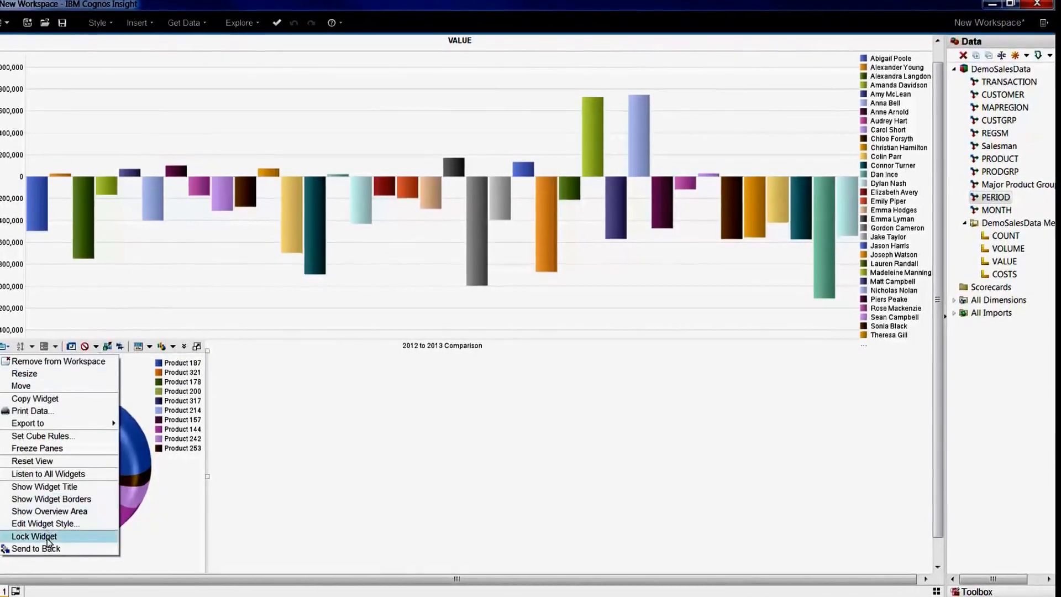
click(33, 540)
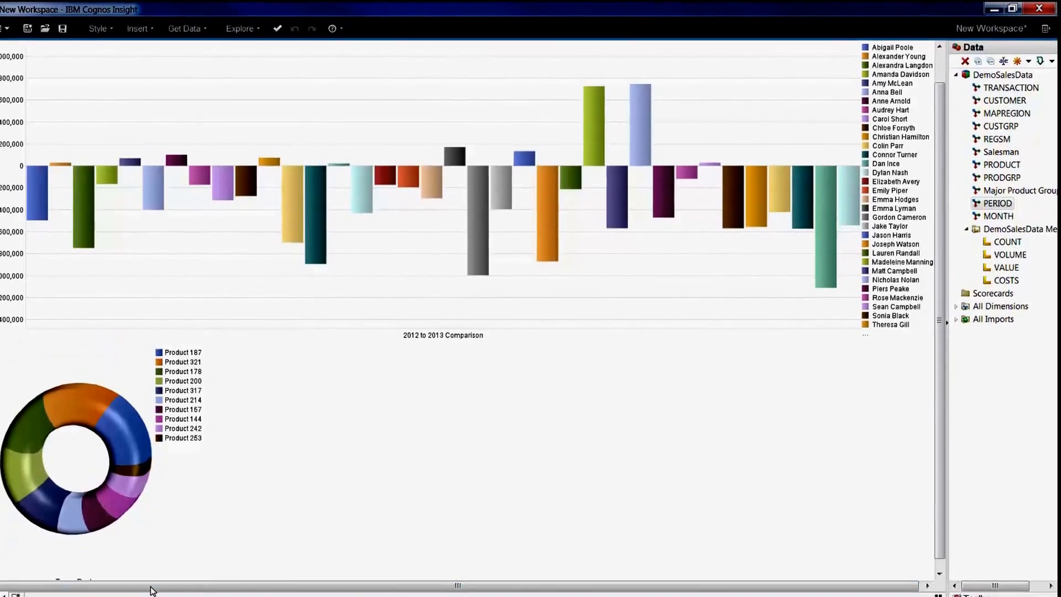
drag(938, 440, 934, 494)
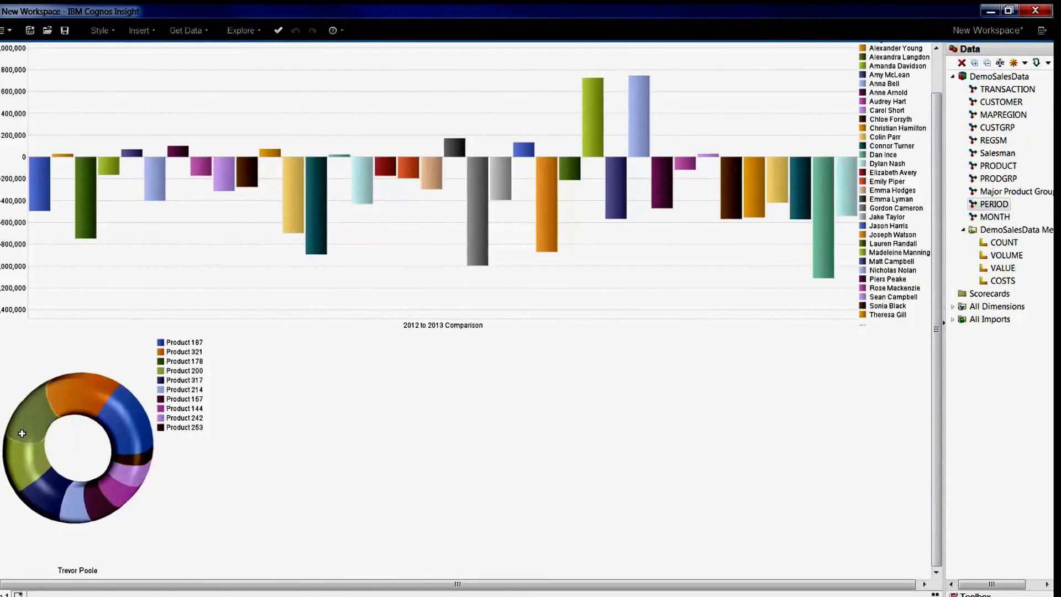
mouse_move(138, 444)
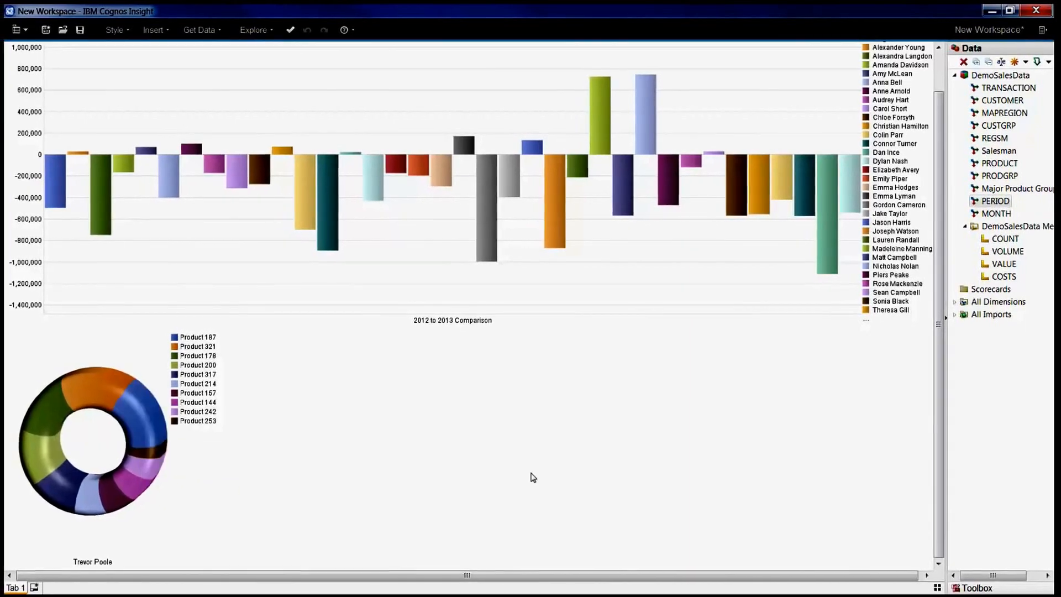
- Insert a new crosstab based on DemoSalesData and maximize its widget
scroll(533, 476, up, 3)
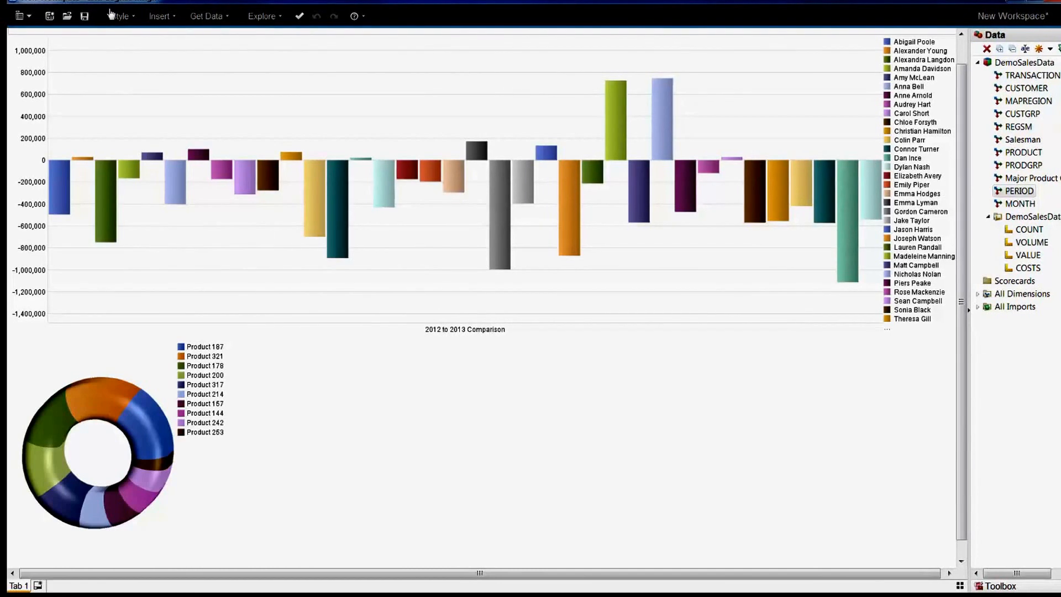
click(159, 18)
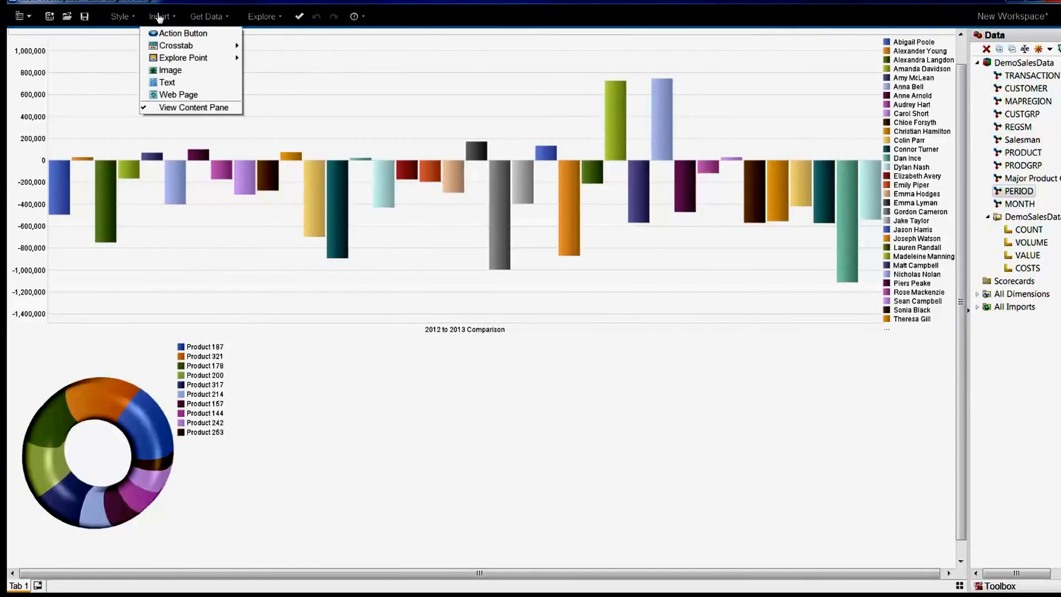
mouse_move(195, 45)
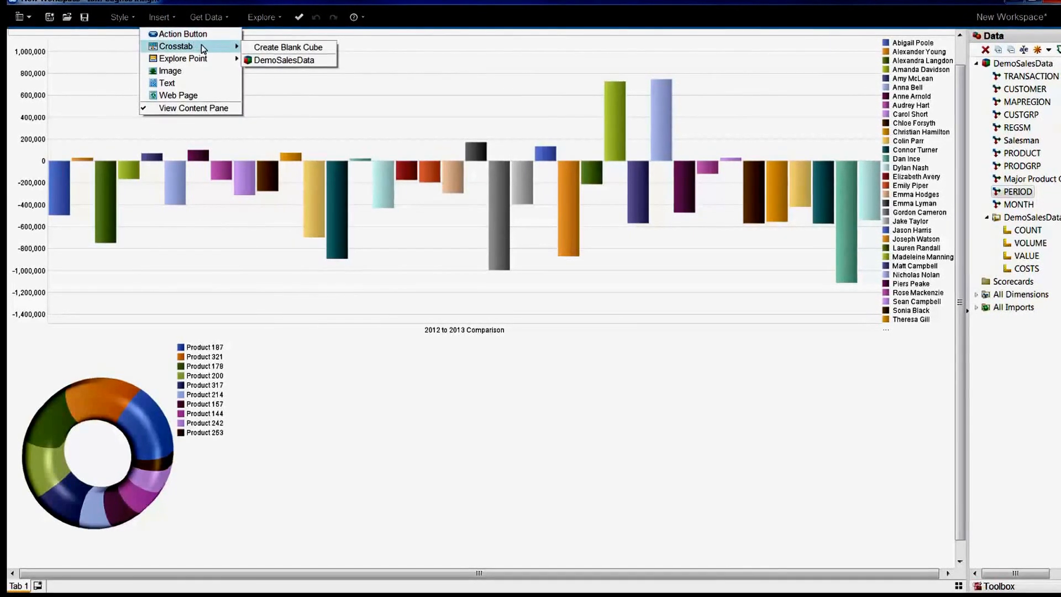
click(285, 62)
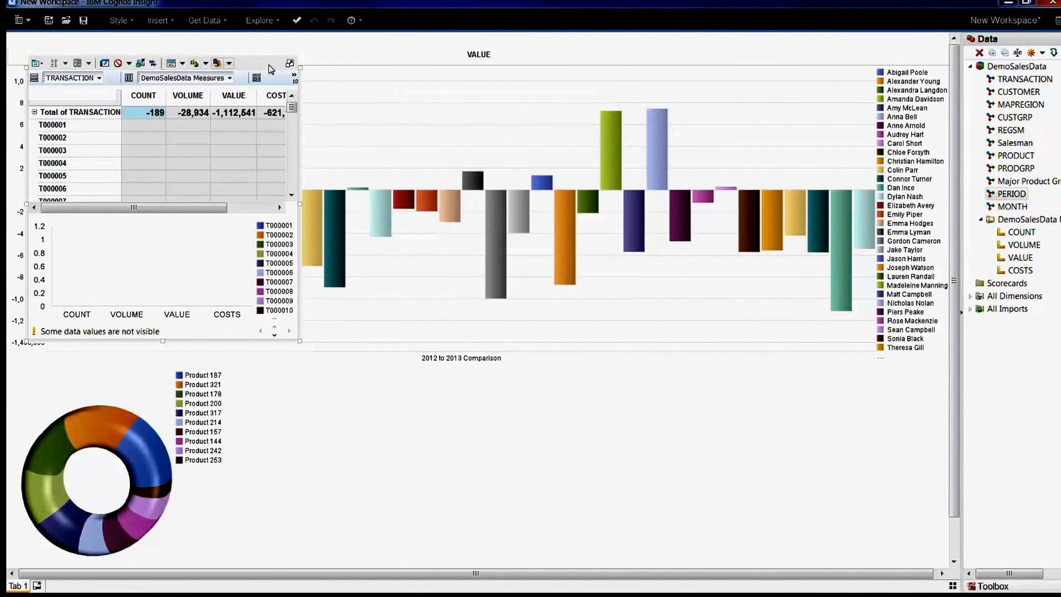
click(290, 63)
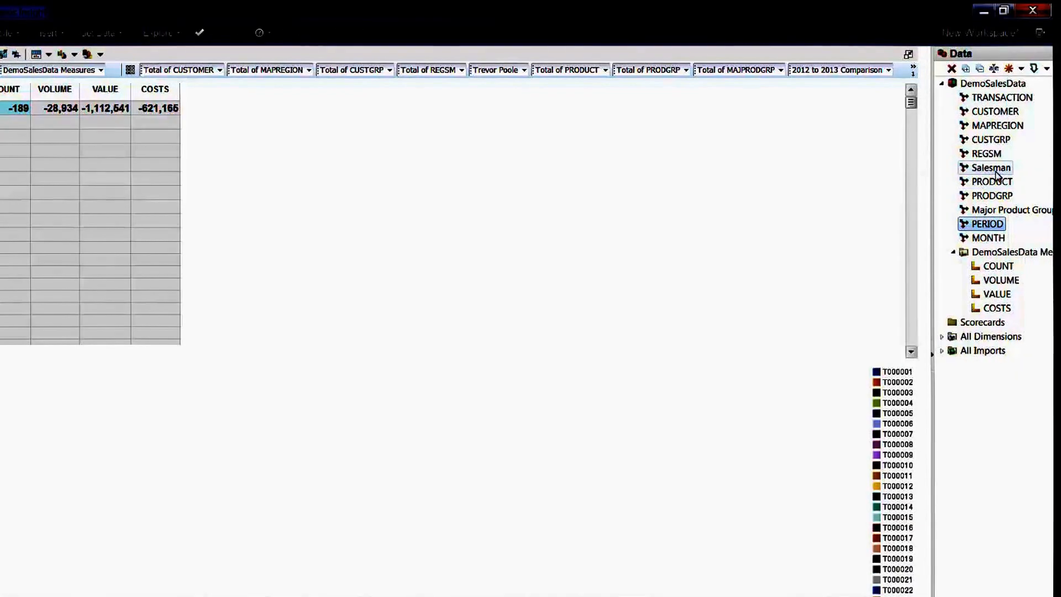
- Place Salesman and CUSTOMER on the new crosstab, with the customers down the rows and the salesman across the columns
drag(990, 167, 0, 73)
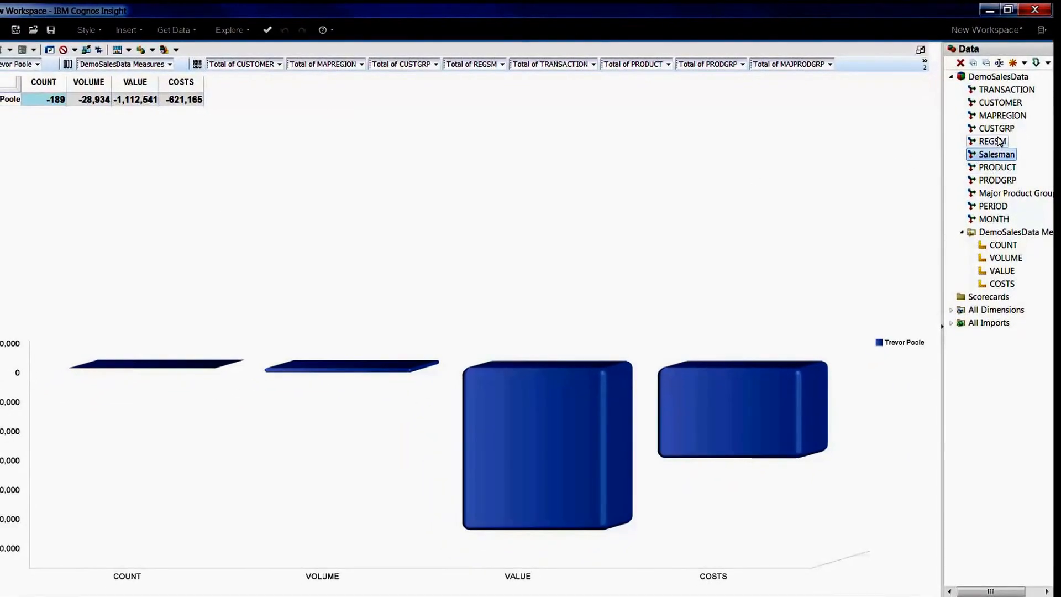
click(1003, 104)
drag(1003, 105, 122, 69)
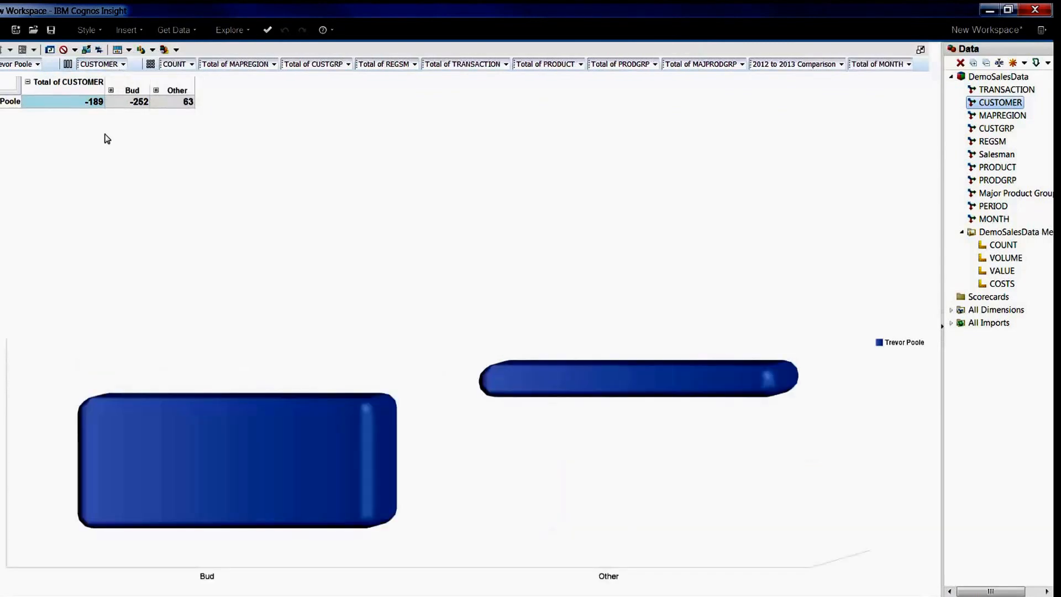
click(50, 50)
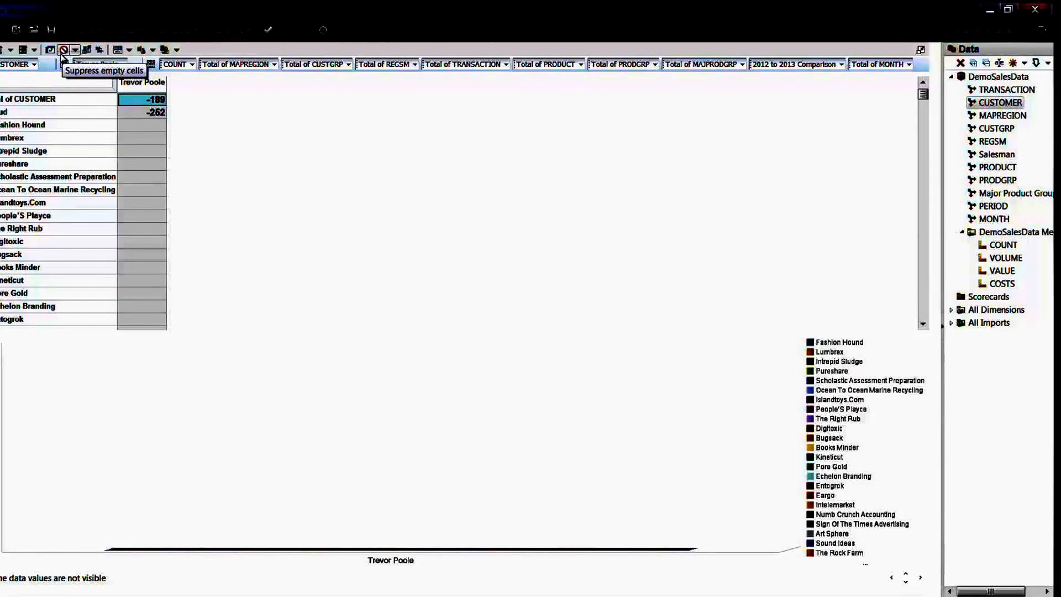
- Suppress the empty cells in the customer crosstab and hide the Other row
click(64, 53)
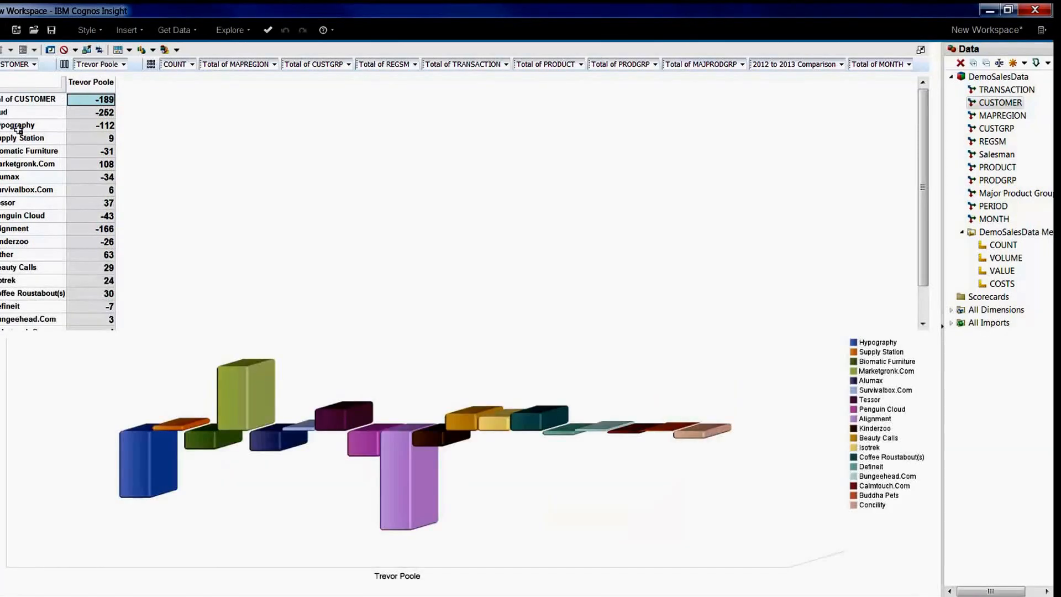
click(27, 255)
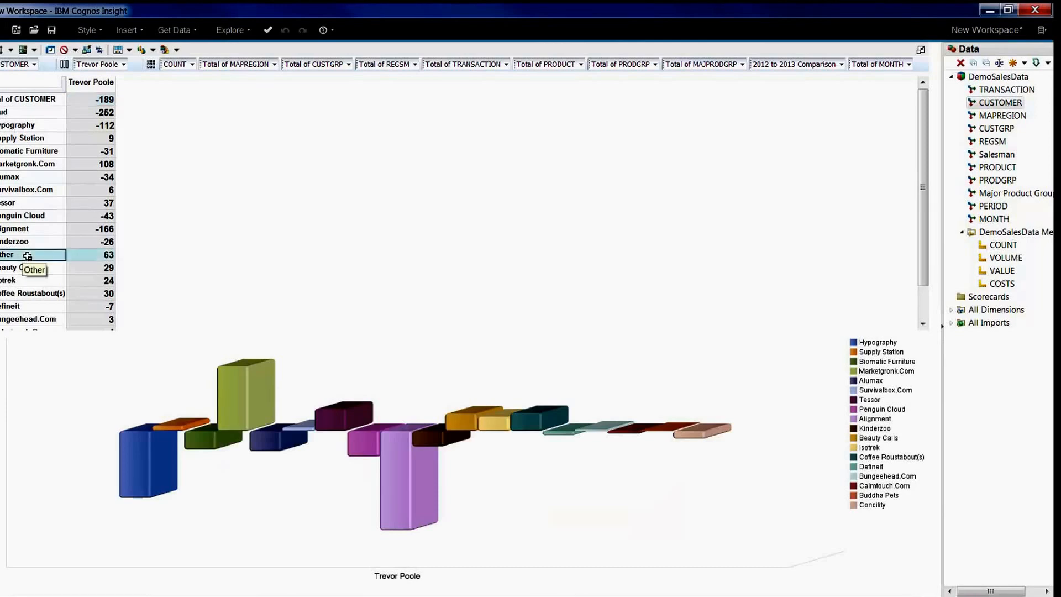
right_click(27, 255)
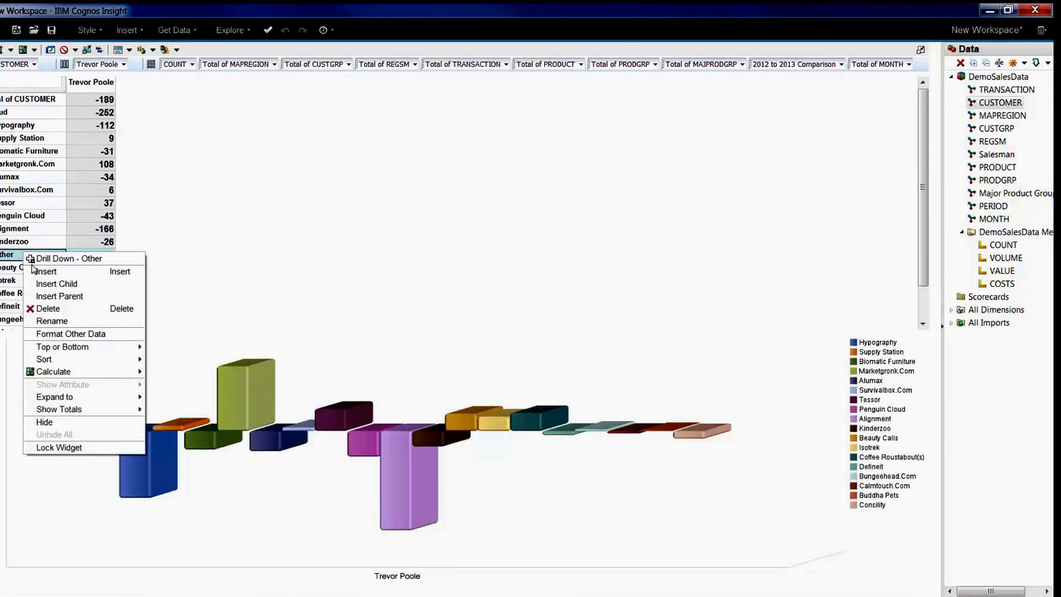
click(108, 426)
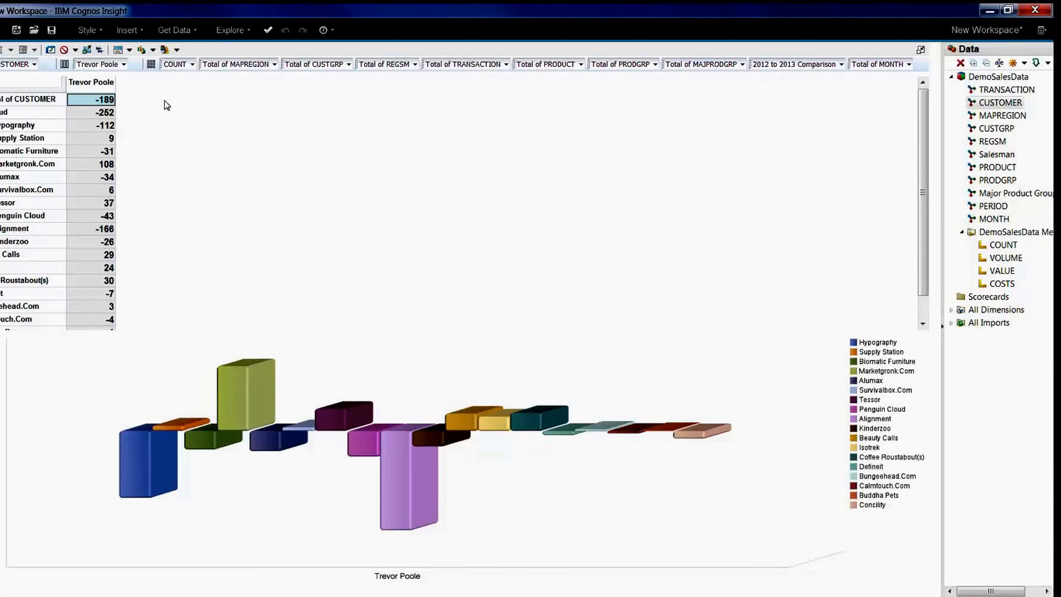
- Change the customer widget's chart to the Tree Map type
click(128, 50)
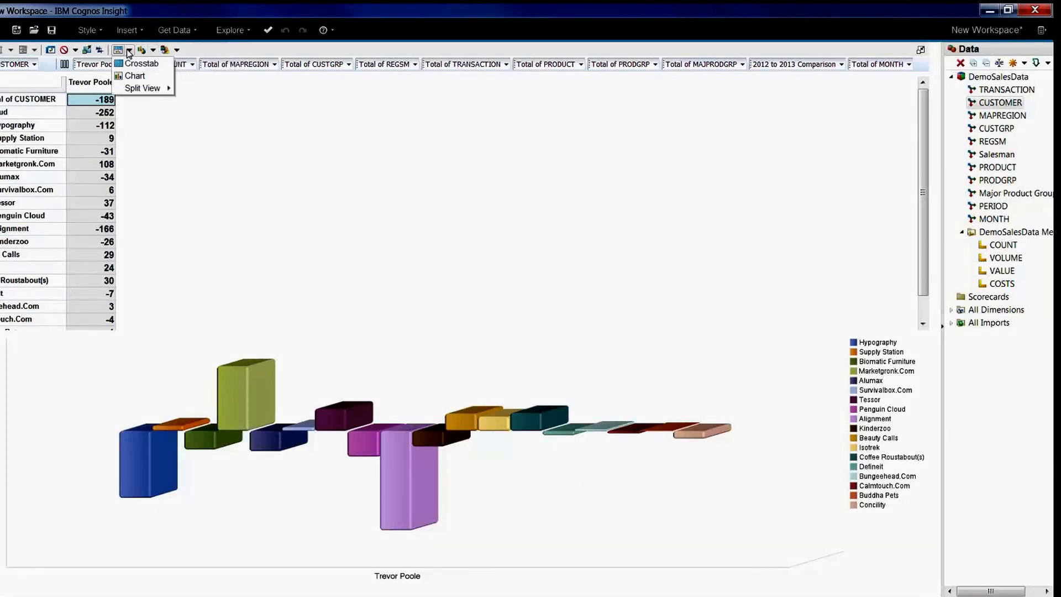
click(152, 50)
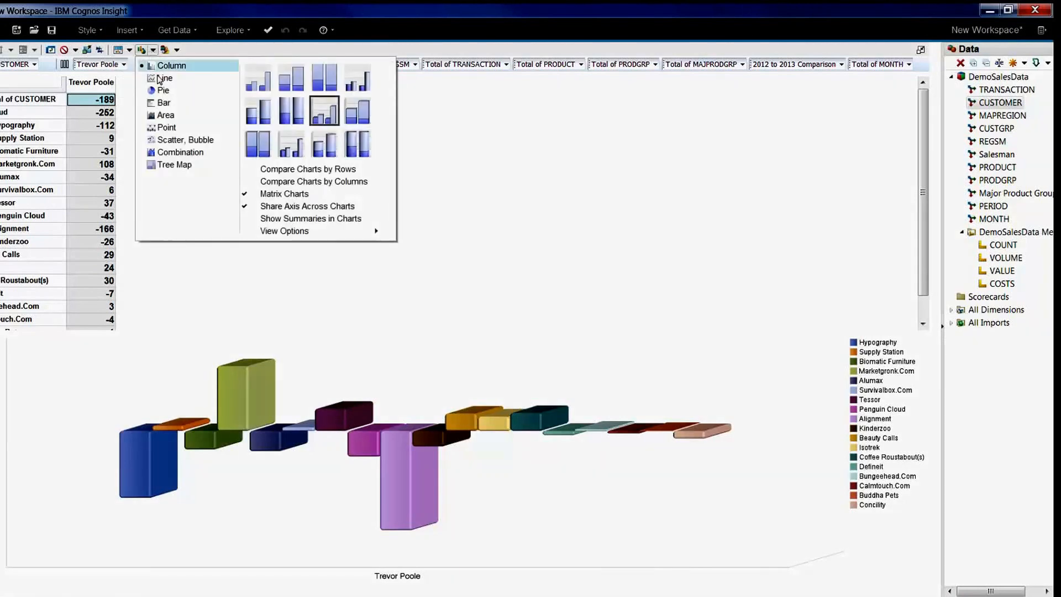
click(188, 171)
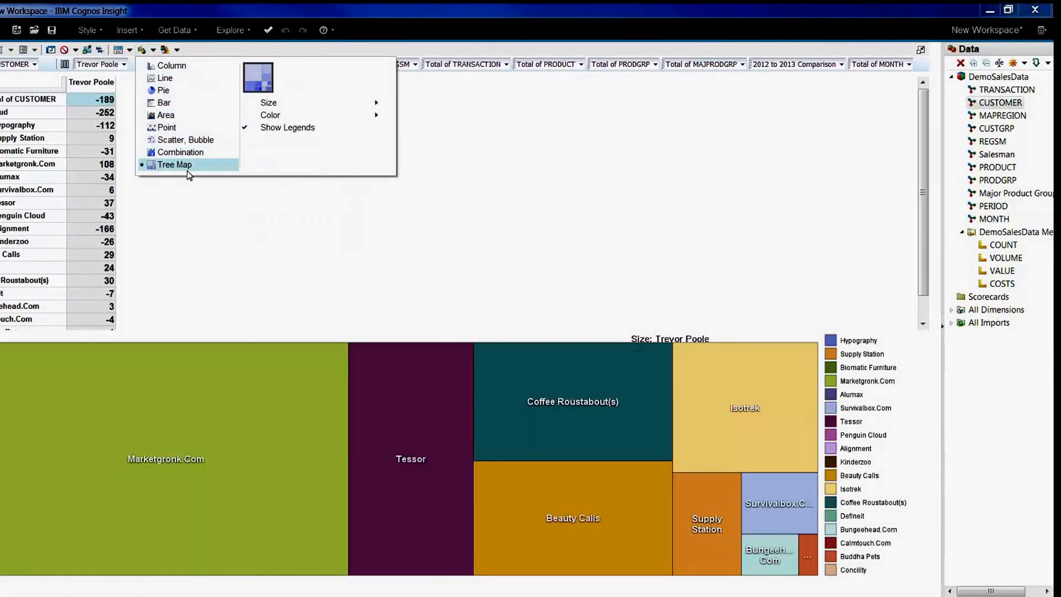
- Show only the tree map in the customer widget, without the crosstab, and hide its legend
click(258, 243)
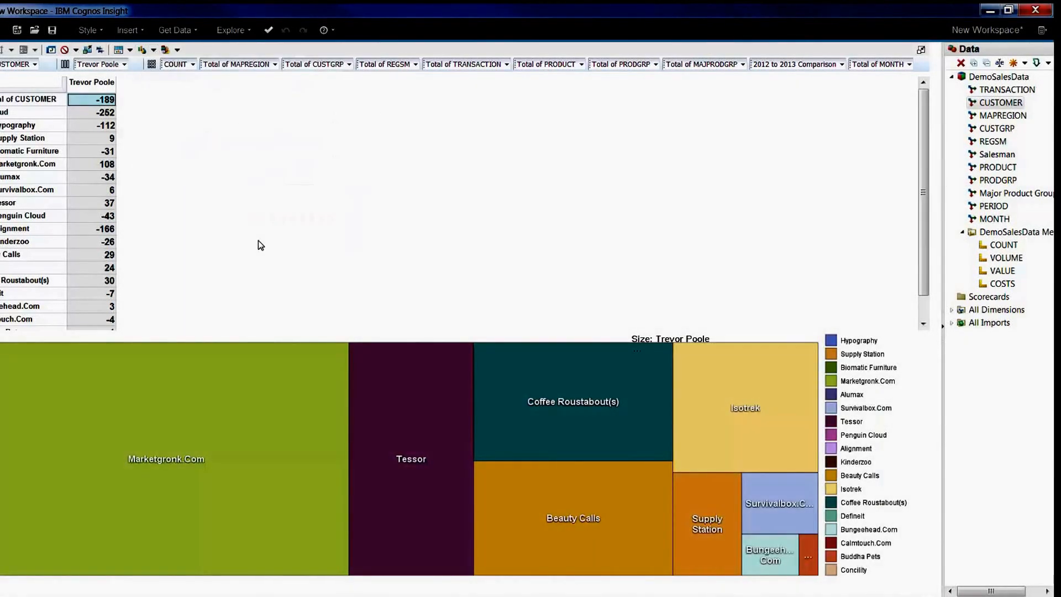
click(119, 51)
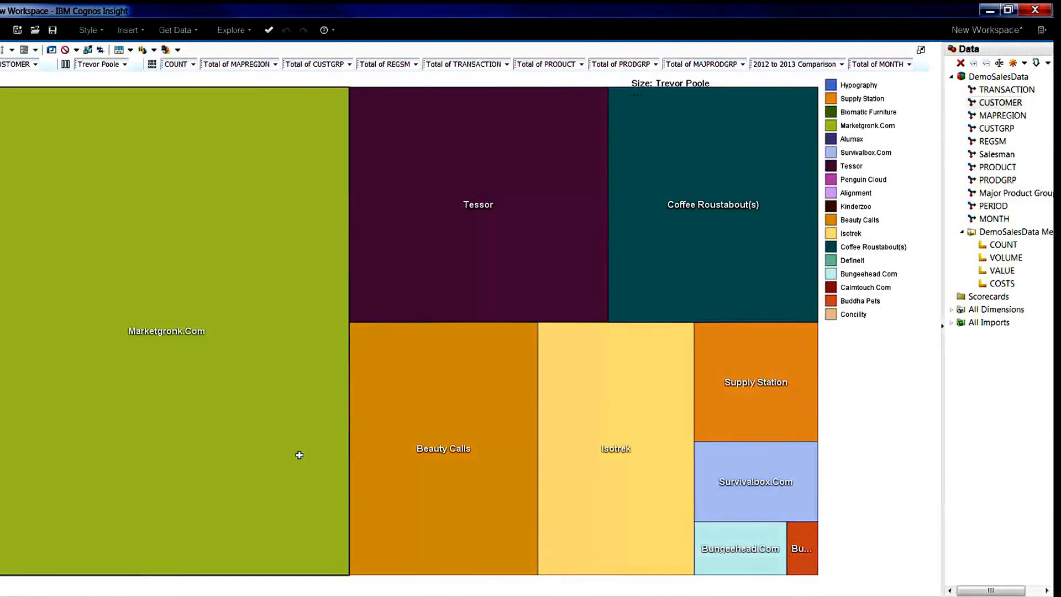
right_click(445, 260)
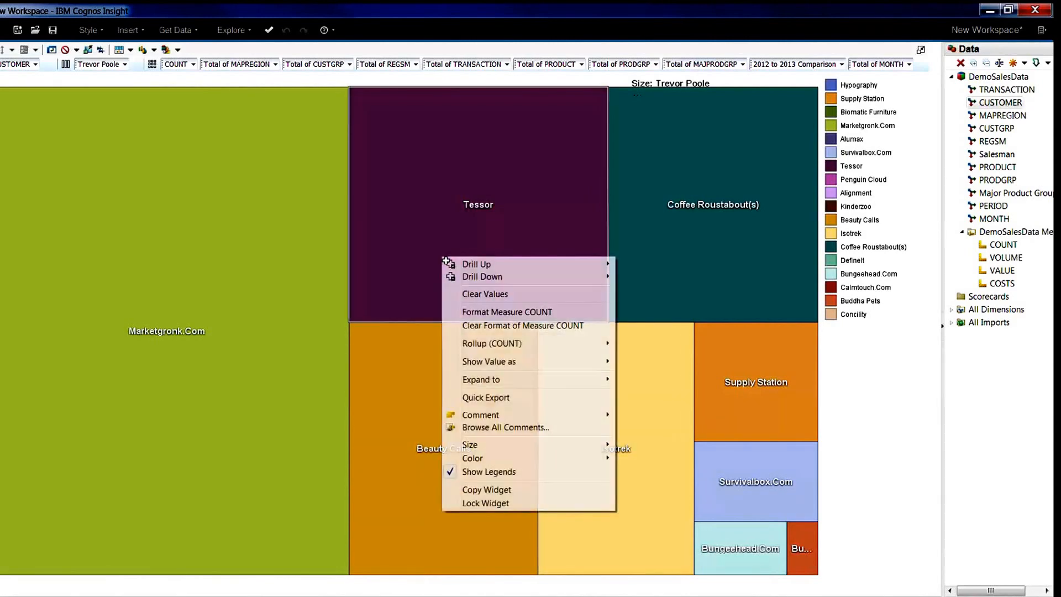
click(513, 471)
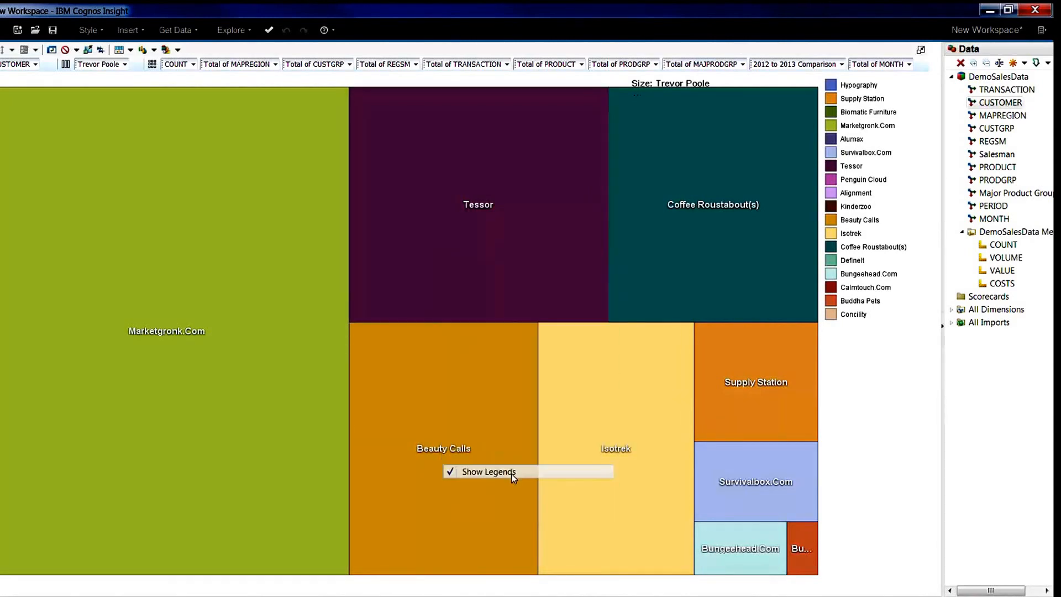
mouse_move(640, 265)
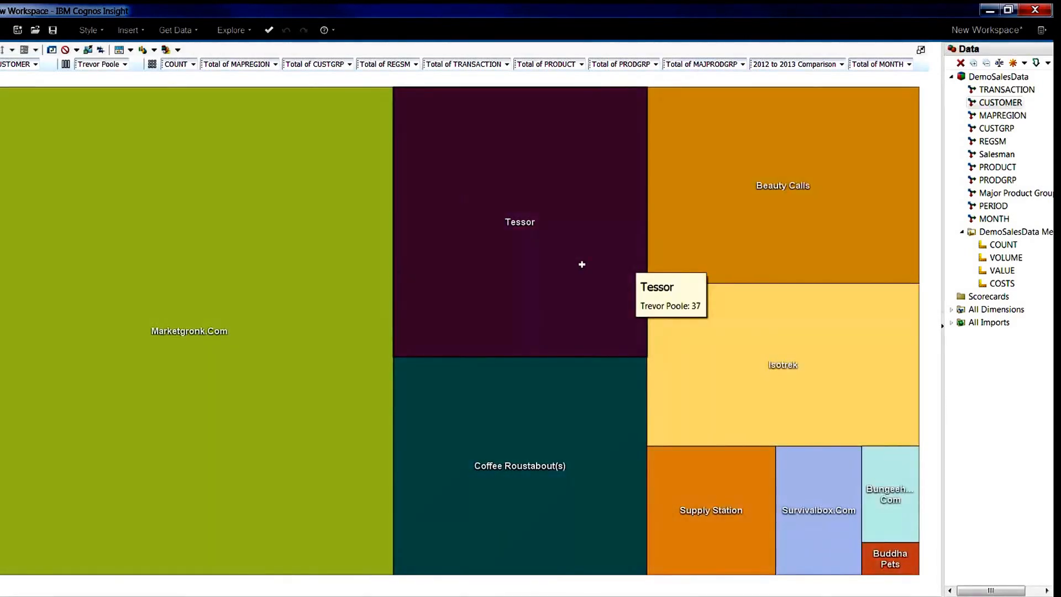
- Restore the customer widget from its maximized view, place it below the salesmen chart beside the ring chart, and widen it to the chart's edge
click(11, 50)
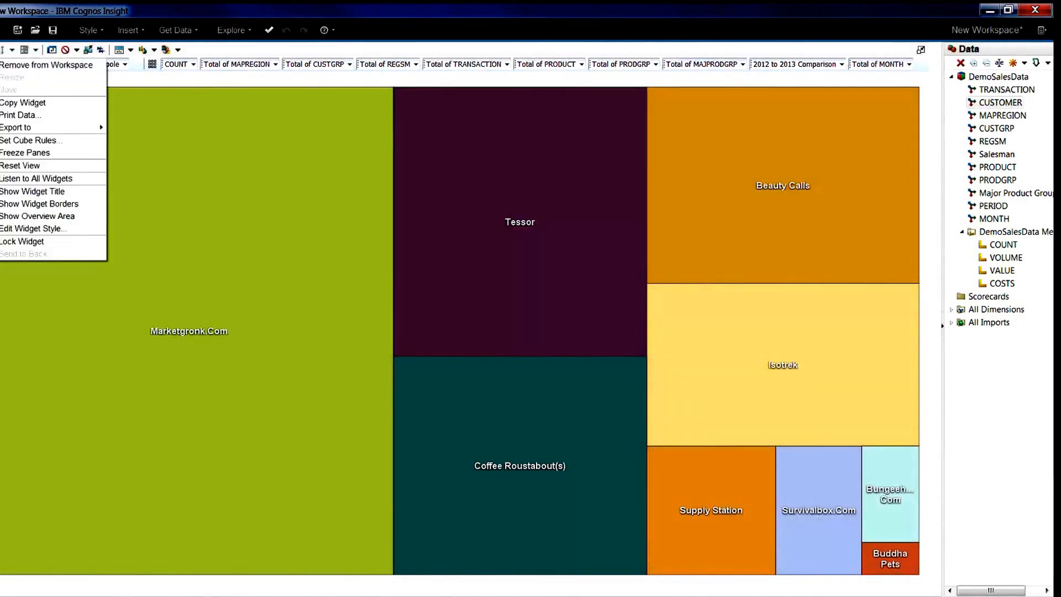
click(47, 178)
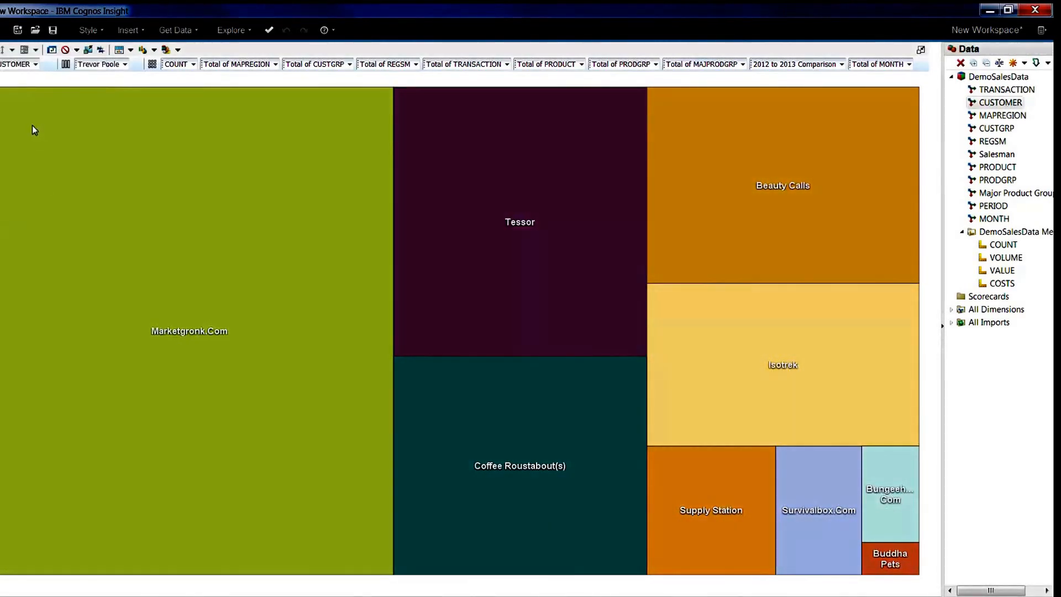
click(924, 50)
drag(238, 81, 378, 256)
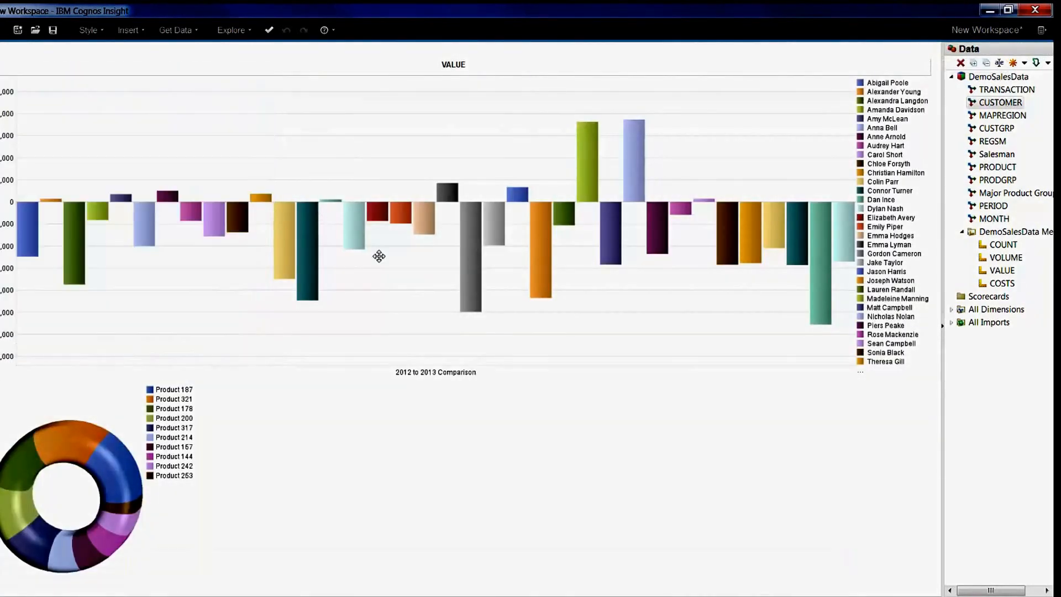
drag(659, 417, 661, 347)
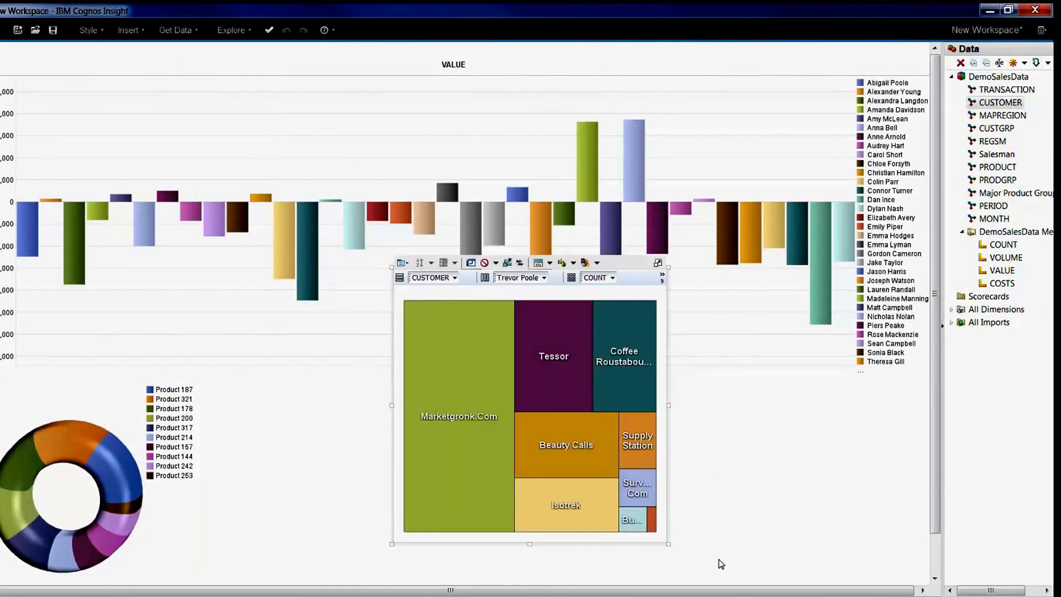
drag(668, 544, 760, 484)
drag(720, 263, 620, 437)
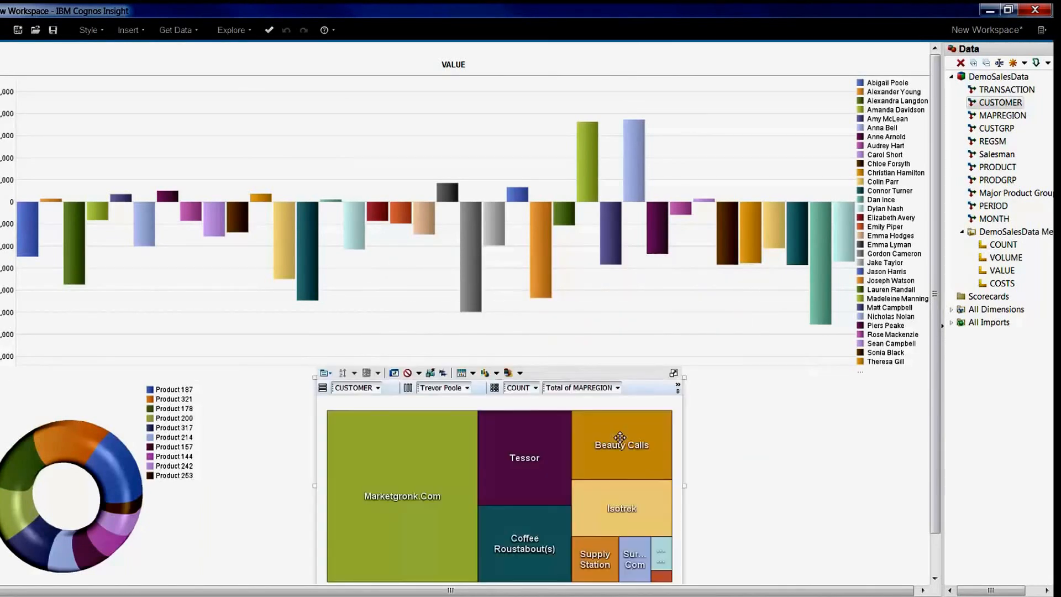
drag(686, 485, 929, 484)
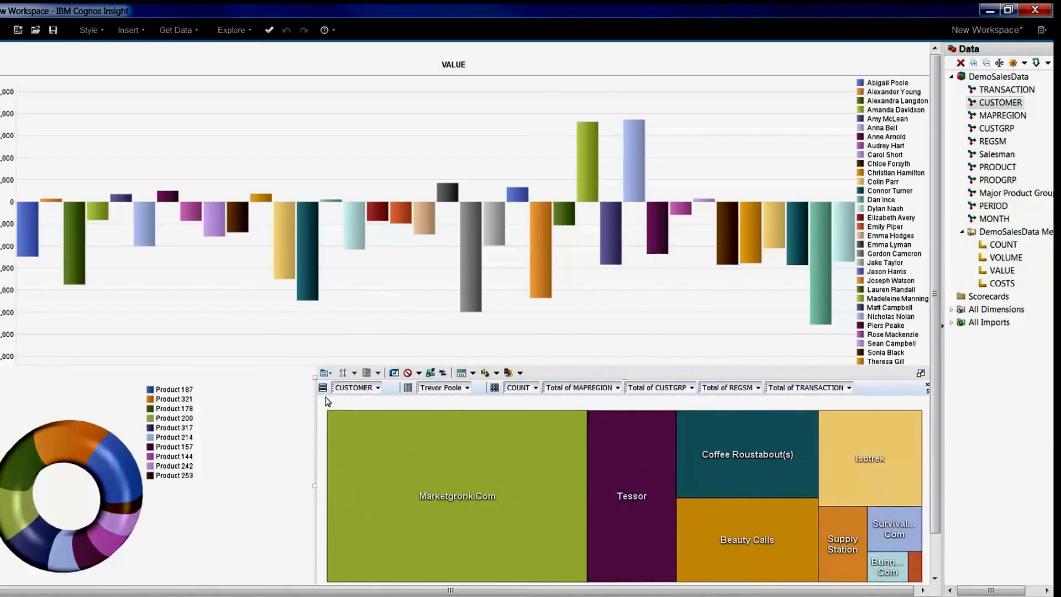
- Hide the overview area of the tree map widget and lock the widget
click(326, 374)
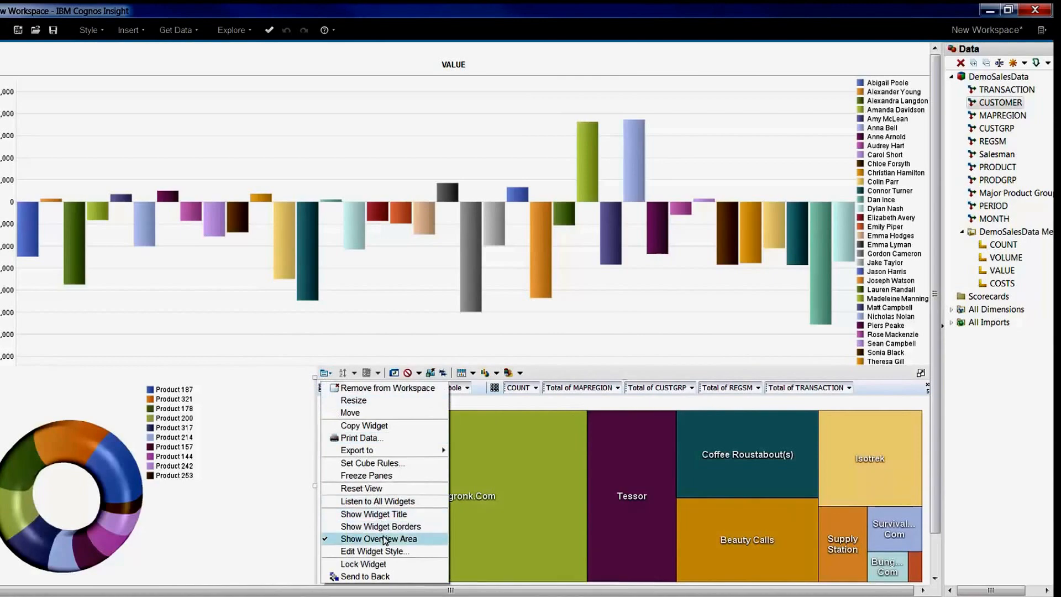
click(380, 537)
click(329, 376)
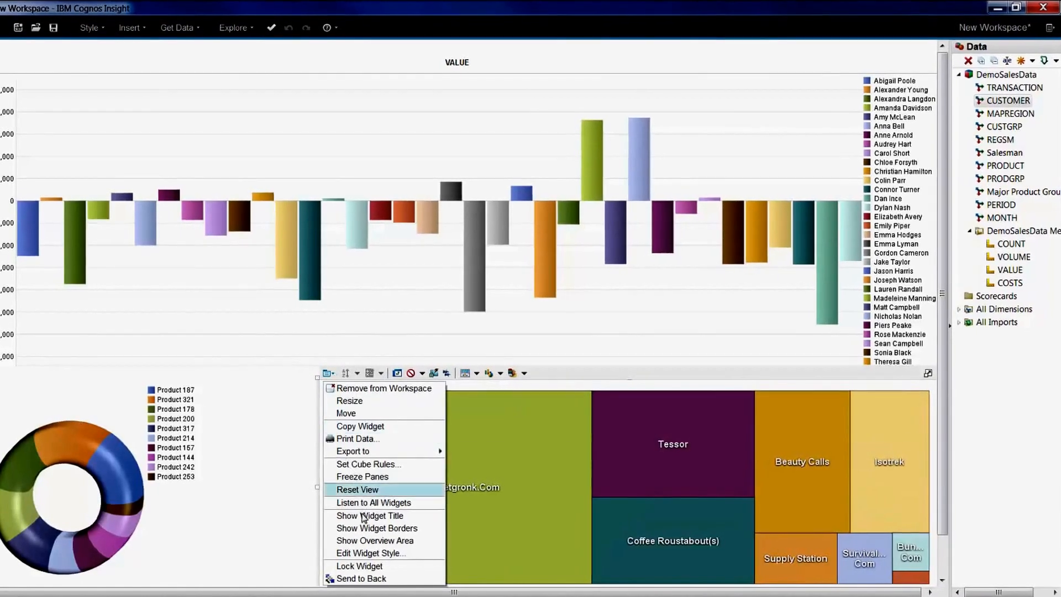
click(375, 566)
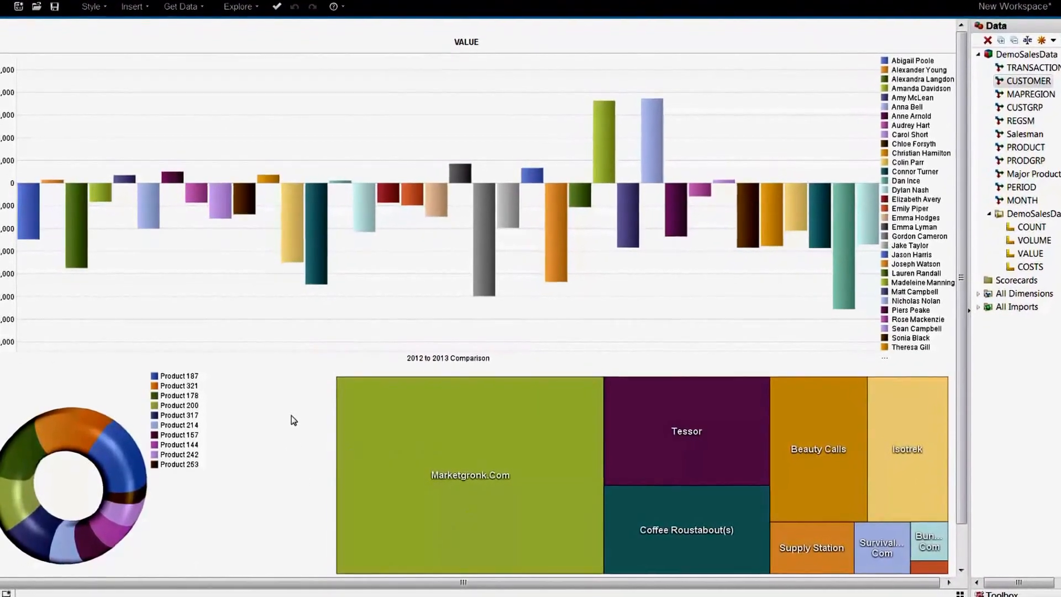
- Insert an explore point for the Salesman dimension into the workspace
drag(974, 388, 973, 430)
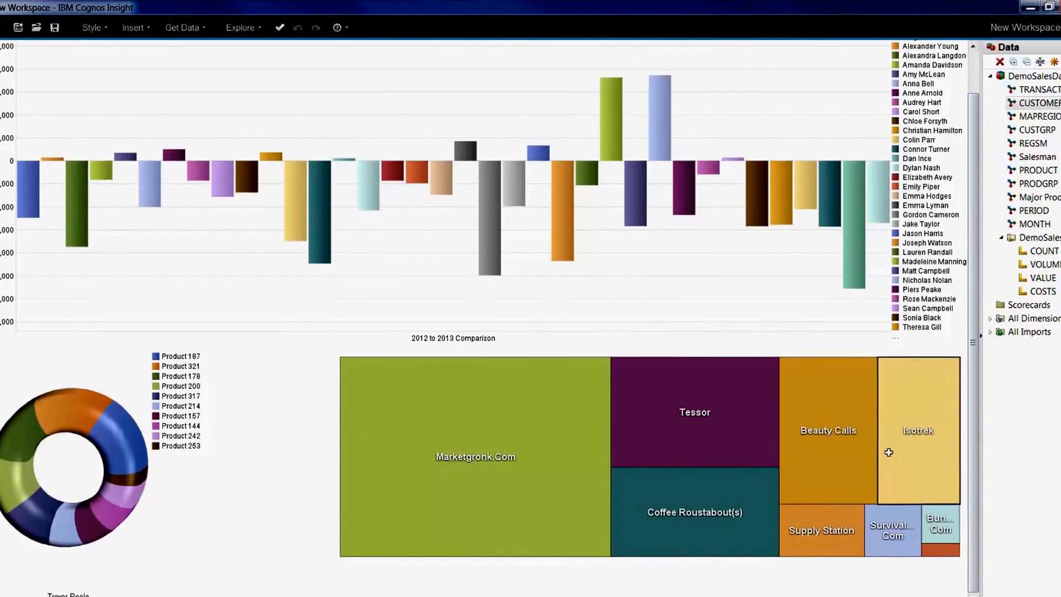
mouse_move(563, 411)
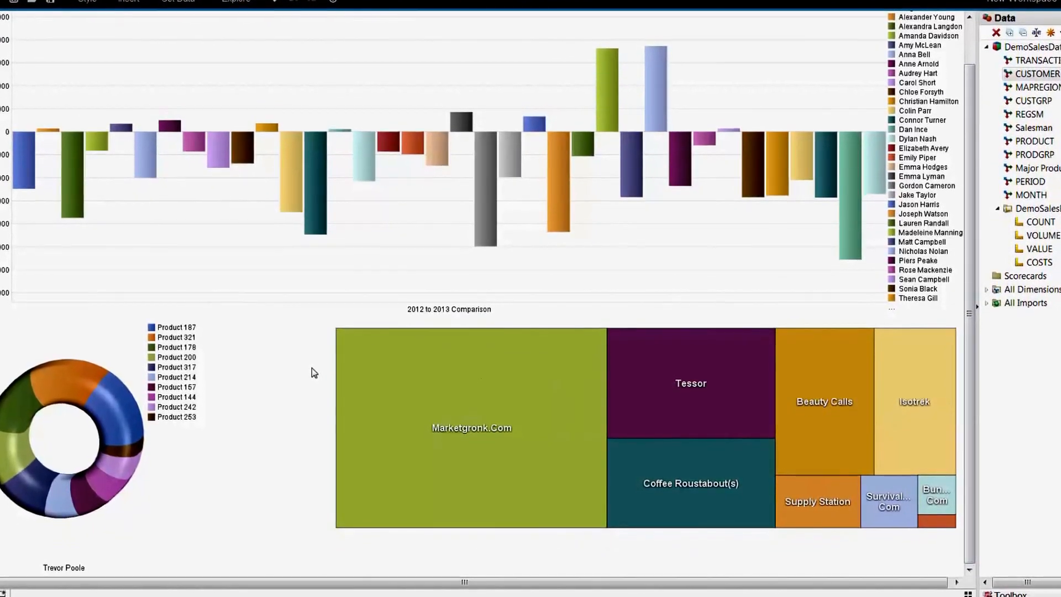
scroll(924, 202, up, 2)
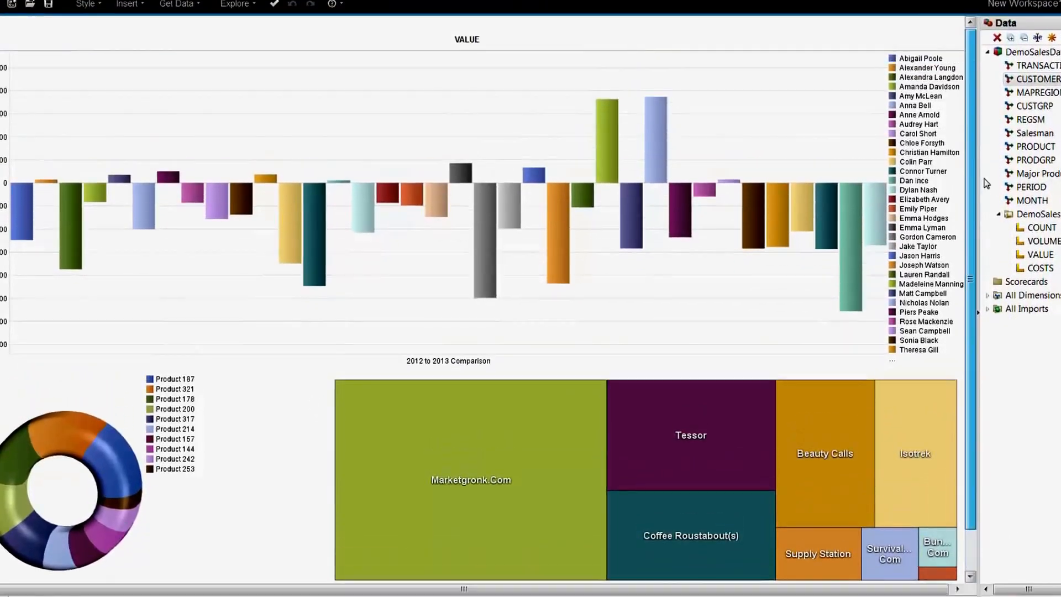
drag(980, 227, 975, 263)
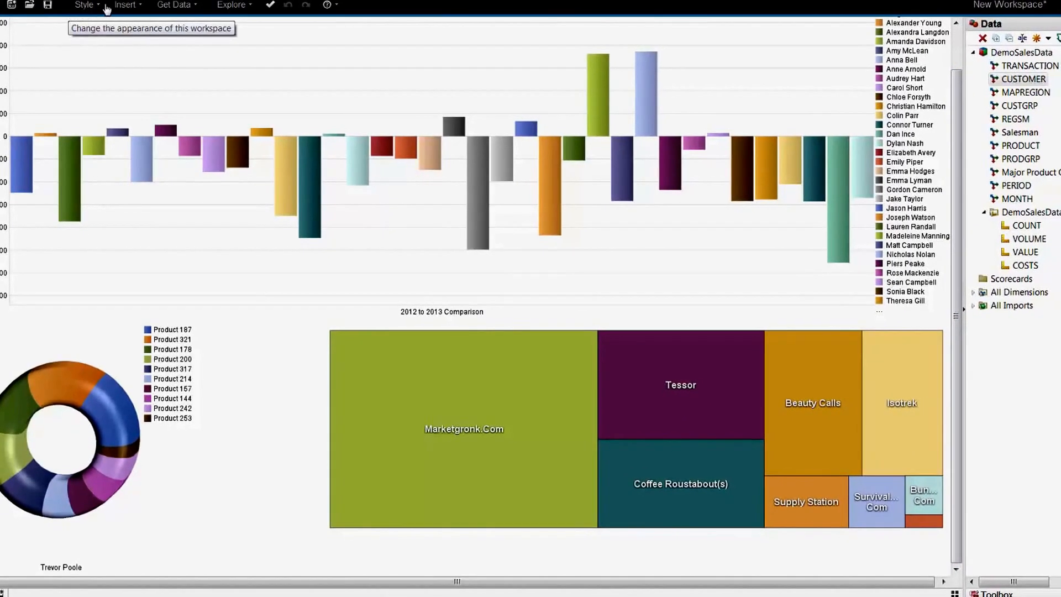
click(126, 5)
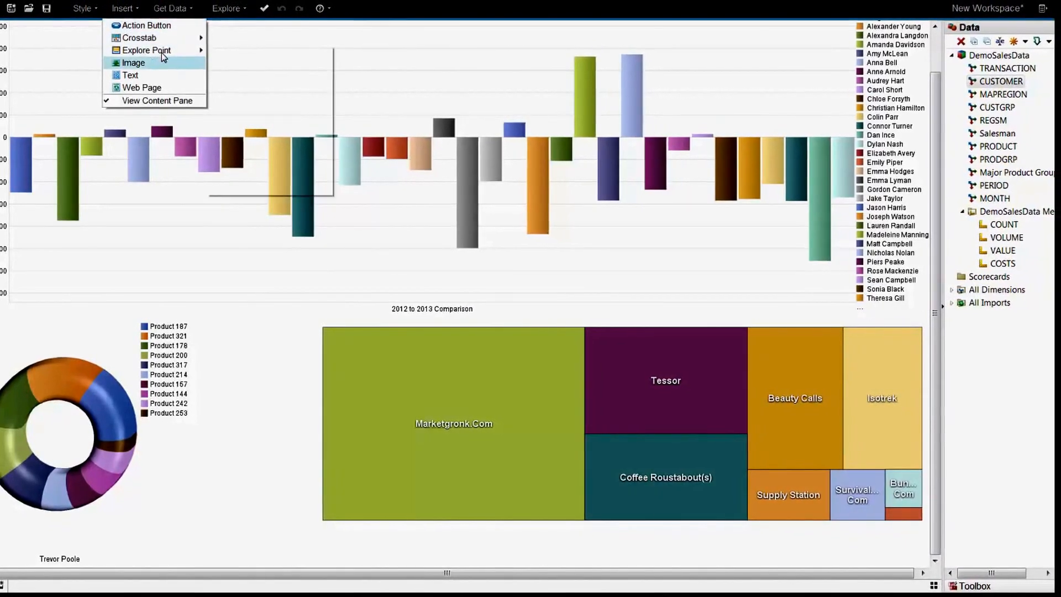
mouse_move(166, 53)
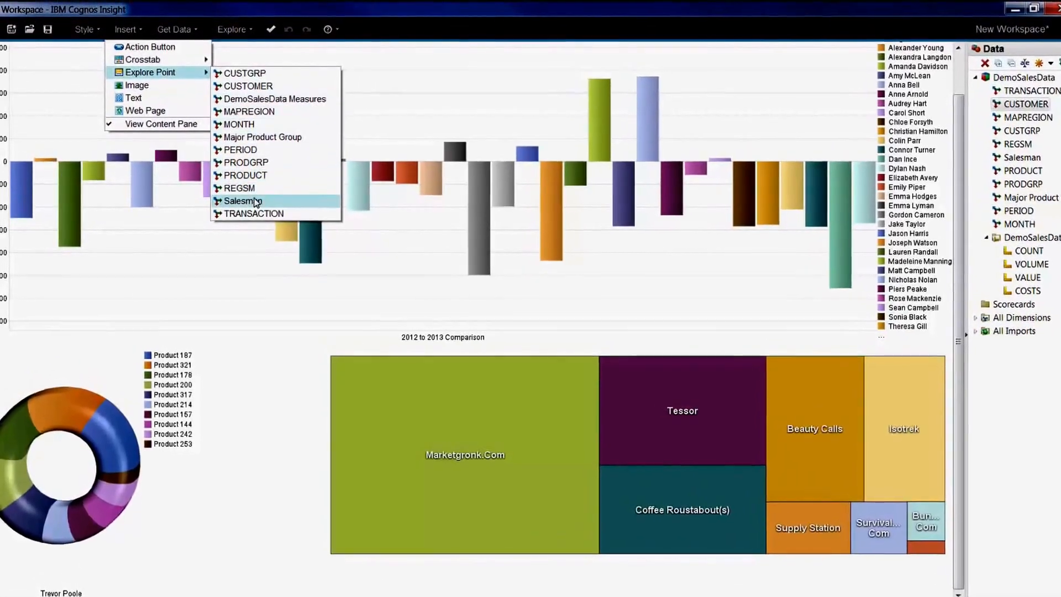
click(251, 192)
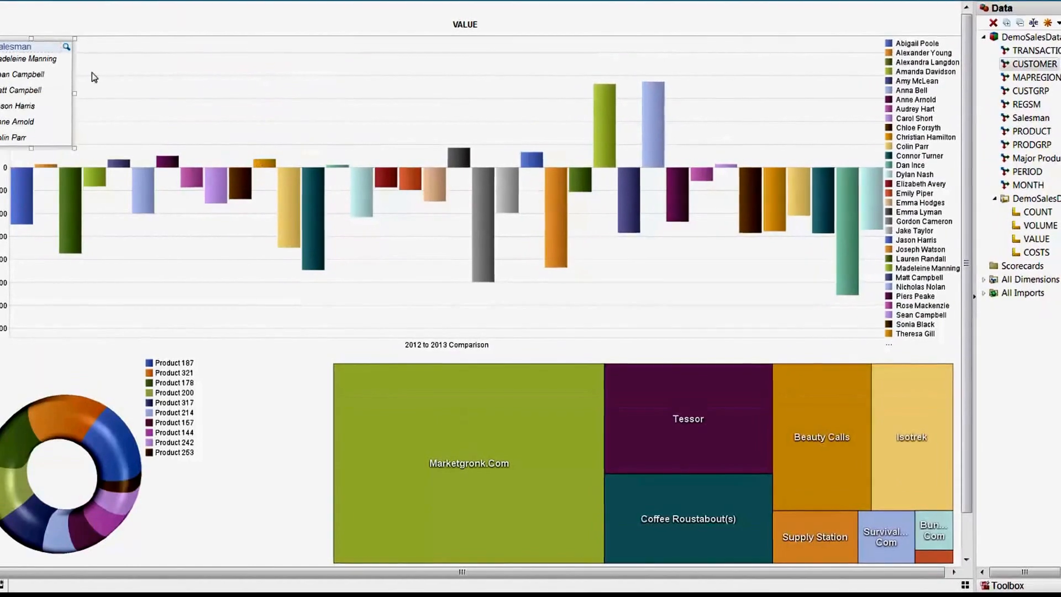
- Place the Salesman explore point between the ring chart and the tree map and lengthen it to list more salesmen
drag(42, 40, 279, 389)
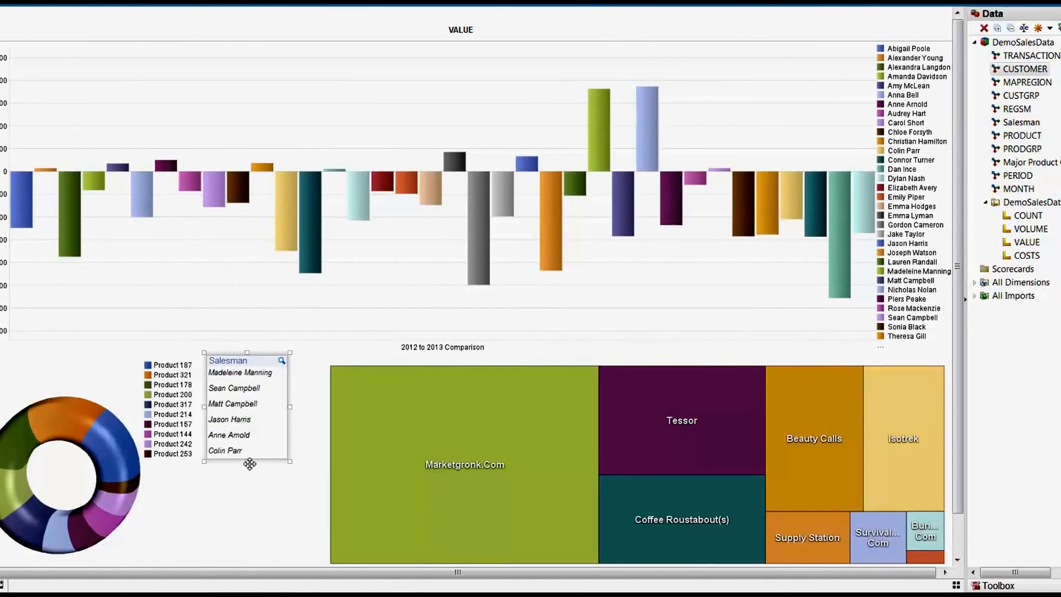
drag(249, 464, 247, 566)
click(318, 461)
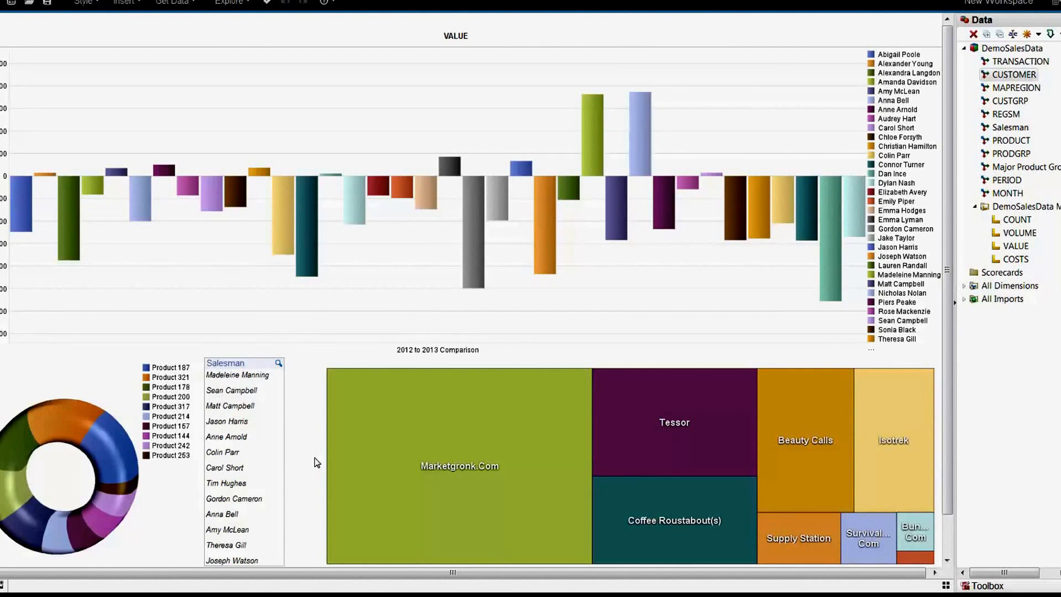
- Unlock the ring chart widget, set it to listen to all widgets, and lock it again
right_click(43, 383)
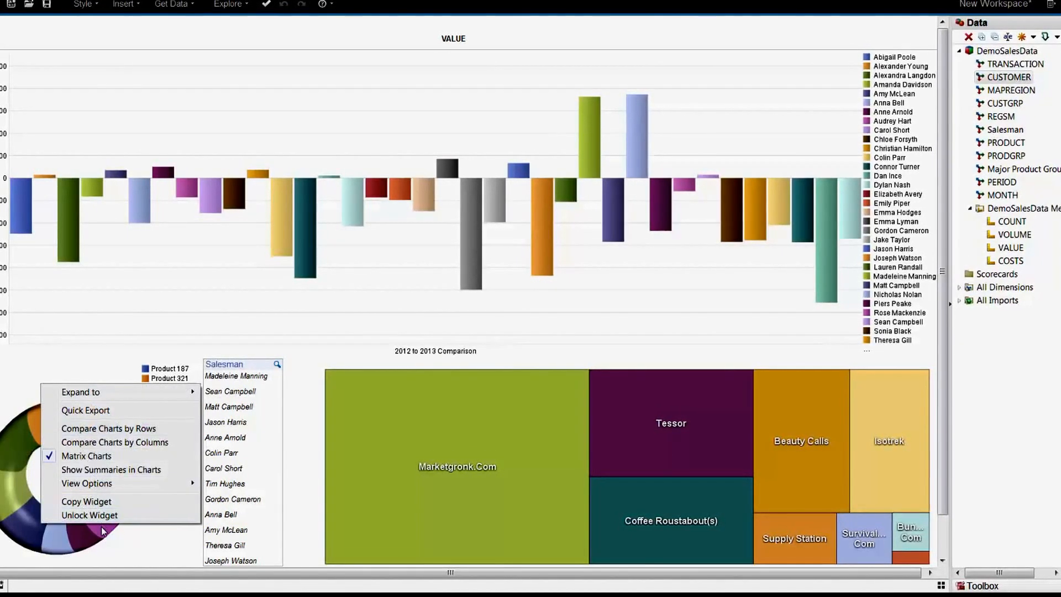
click(84, 455)
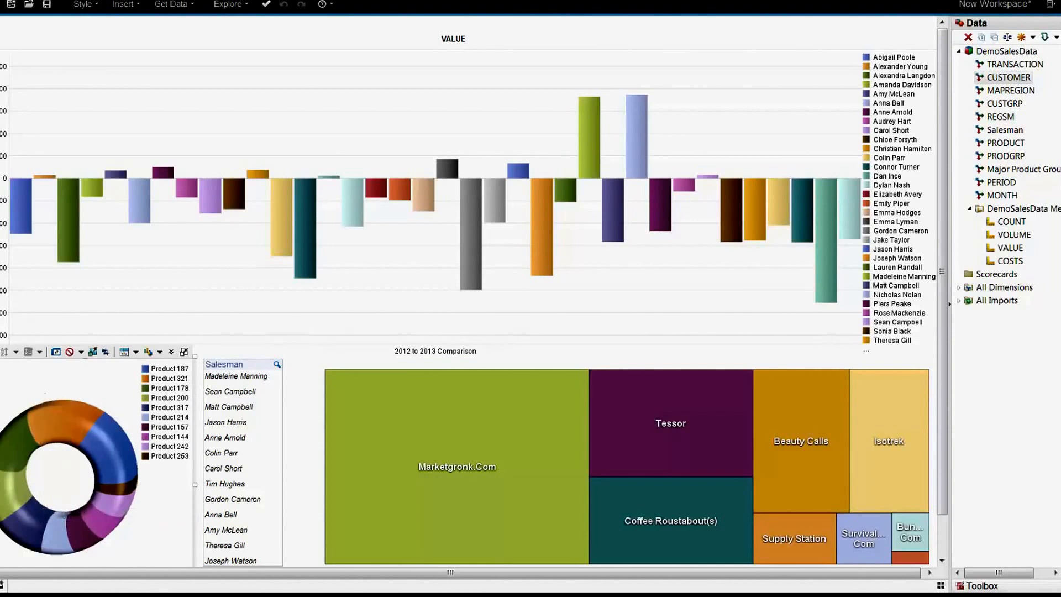
click(4, 352)
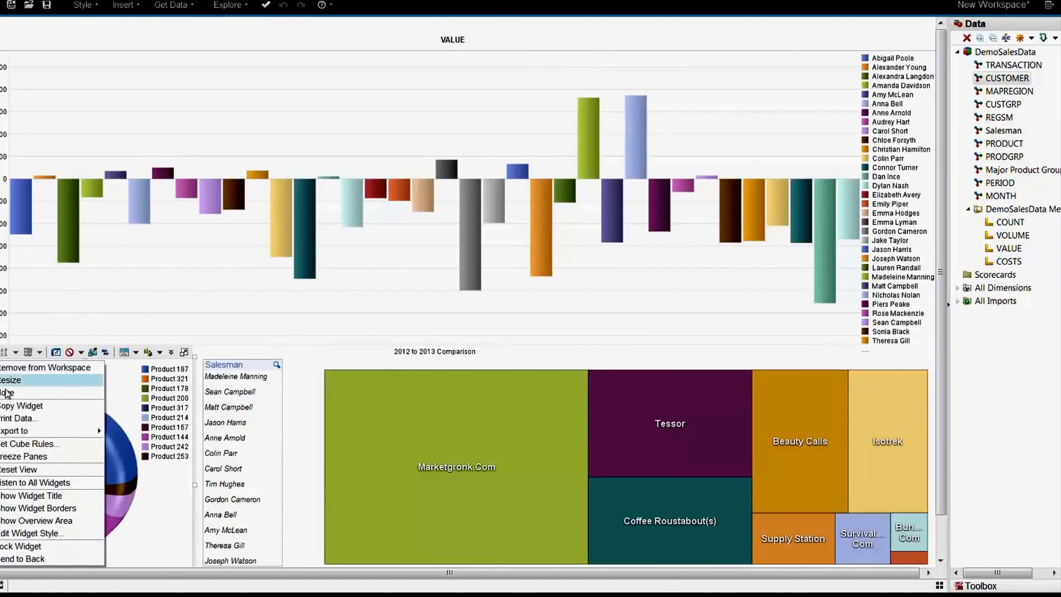
click(34, 469)
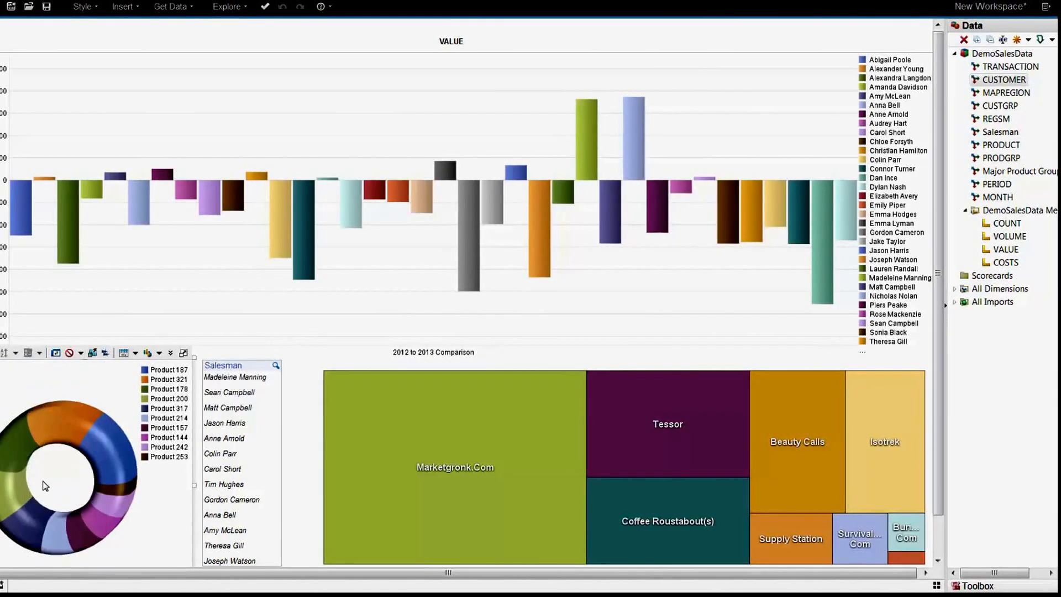
click(5, 352)
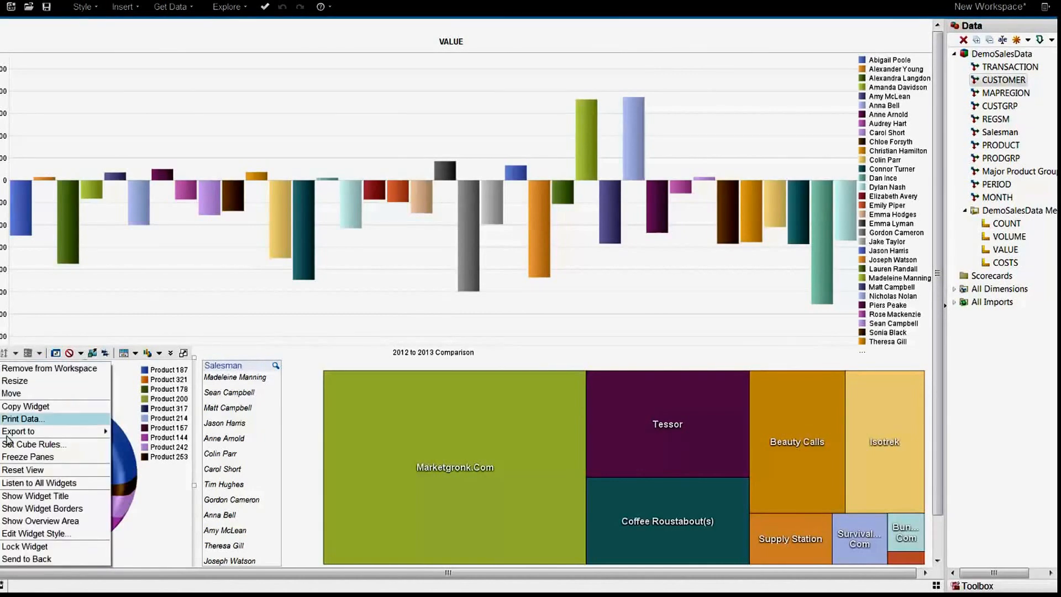
click(42, 547)
- Unlock the tree map widget, turn on listening to all widgets for it, and relock it
right_click(366, 402)
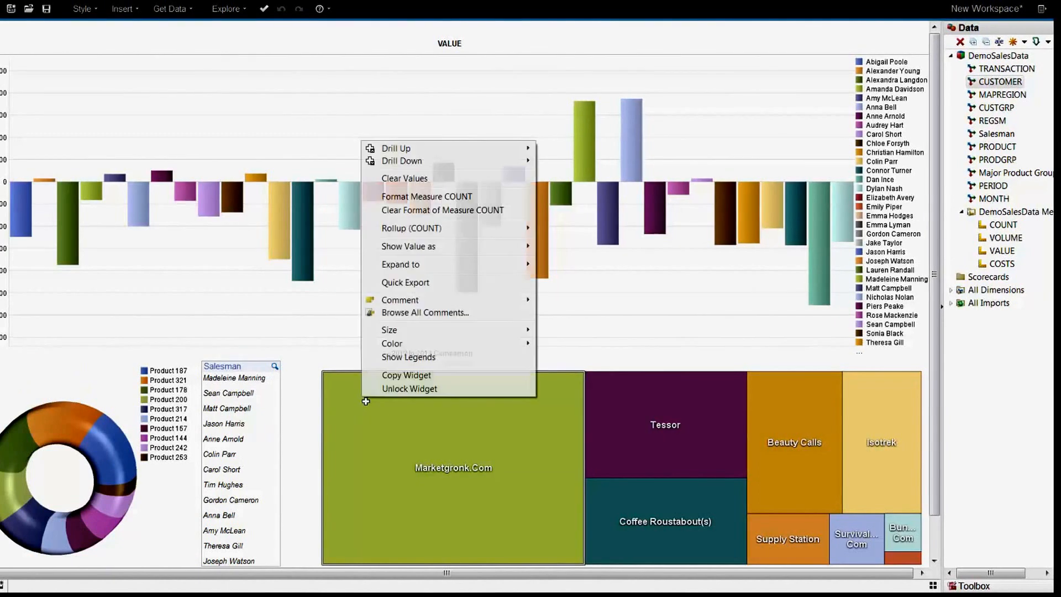
click(403, 389)
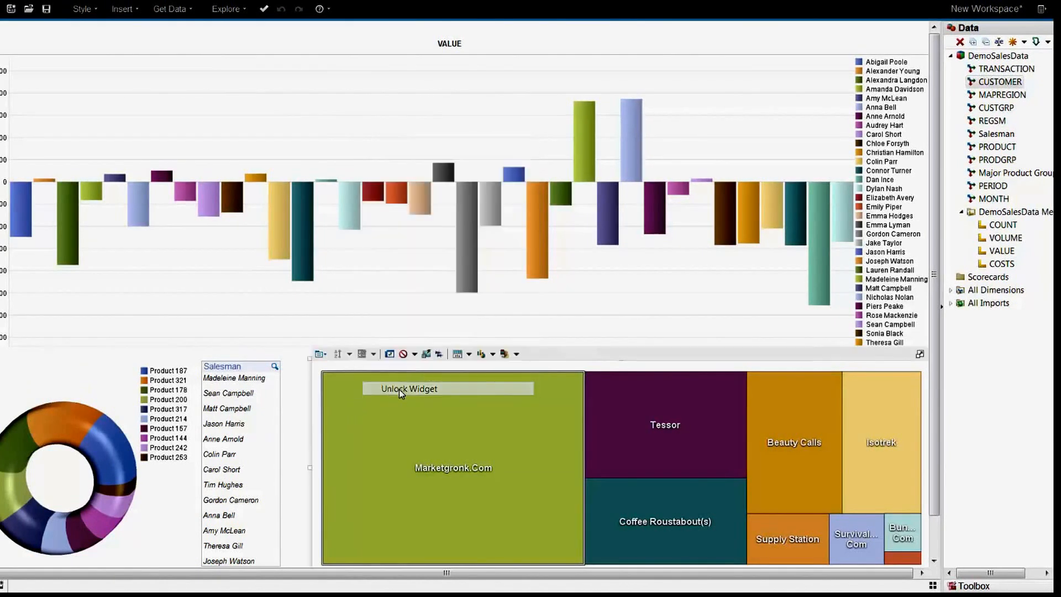
click(324, 354)
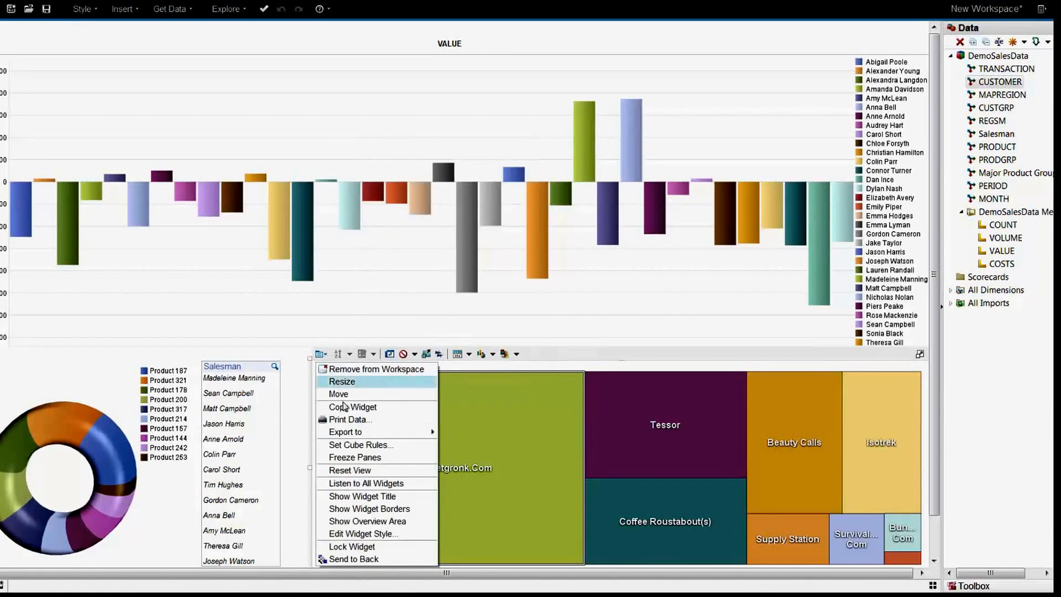
click(377, 484)
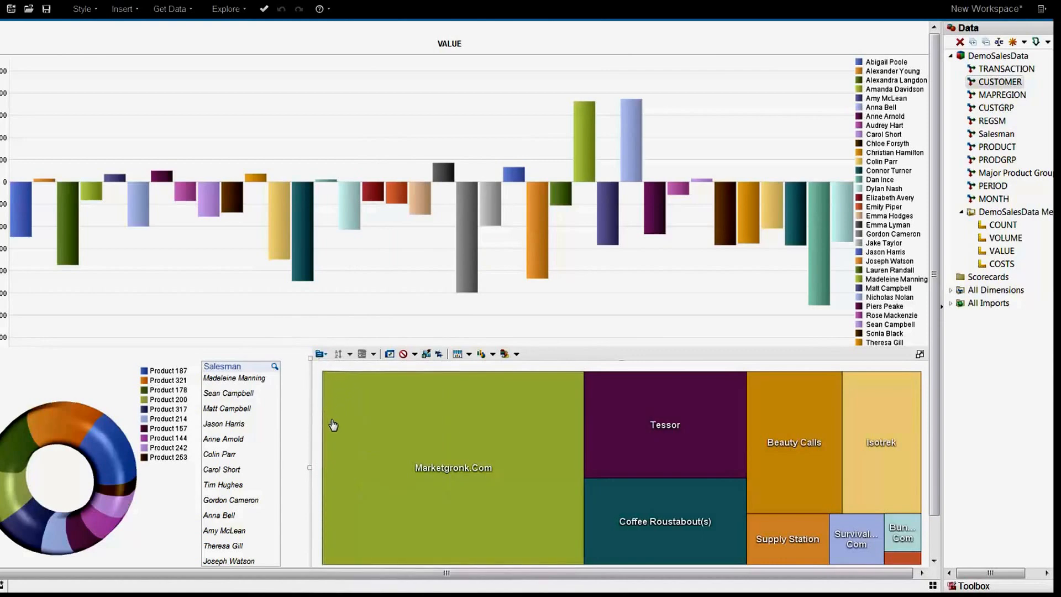
click(321, 353)
click(360, 544)
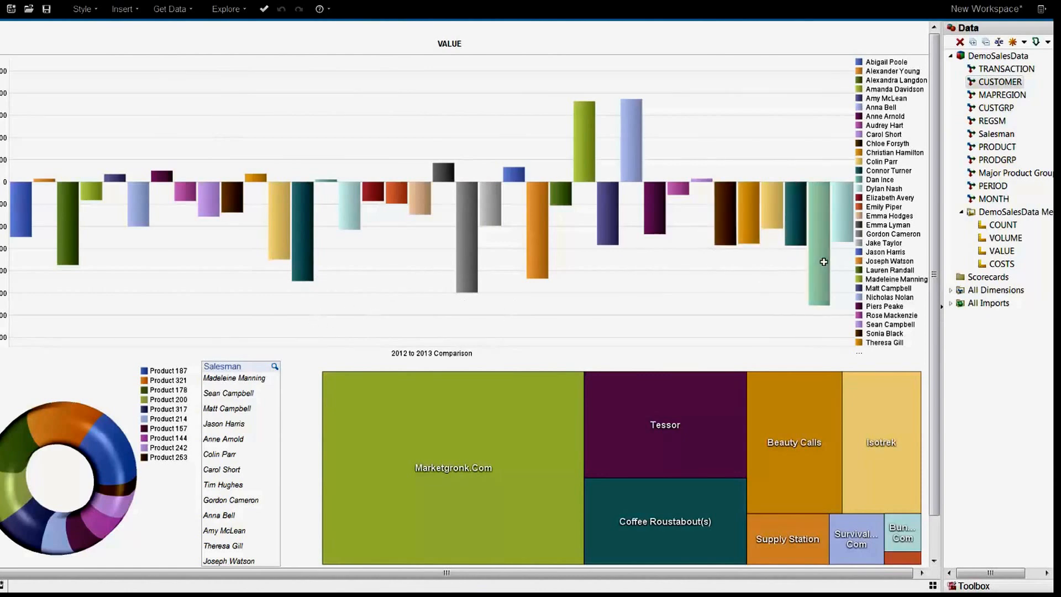
mouse_move(80, 441)
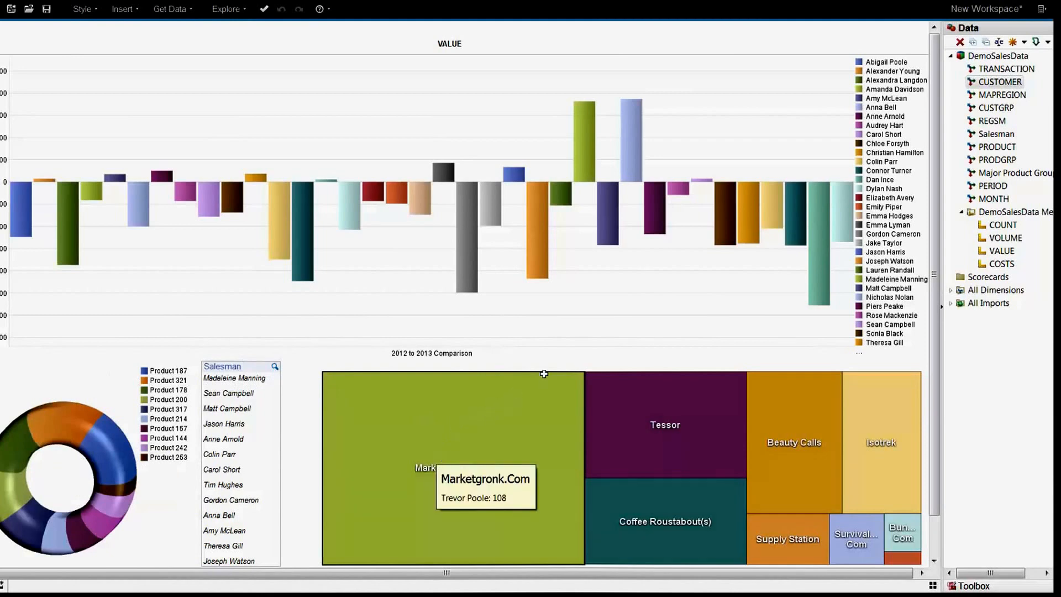
mouse_move(466, 249)
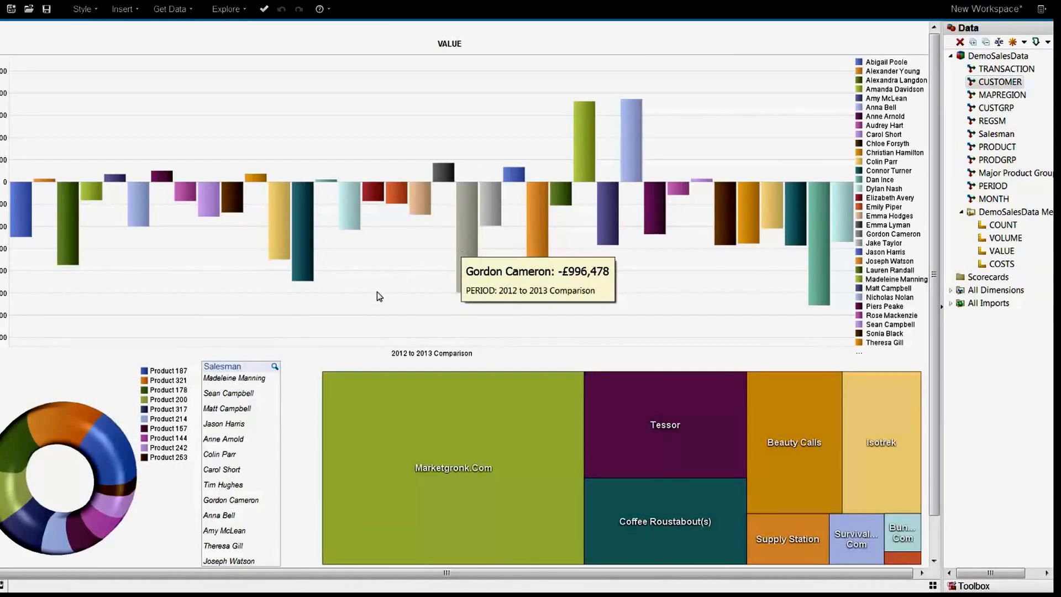
- Filter the ring chart and tree map to the salesman with the large grey negative bar, using the Salesman explore point
mouse_move(260, 398)
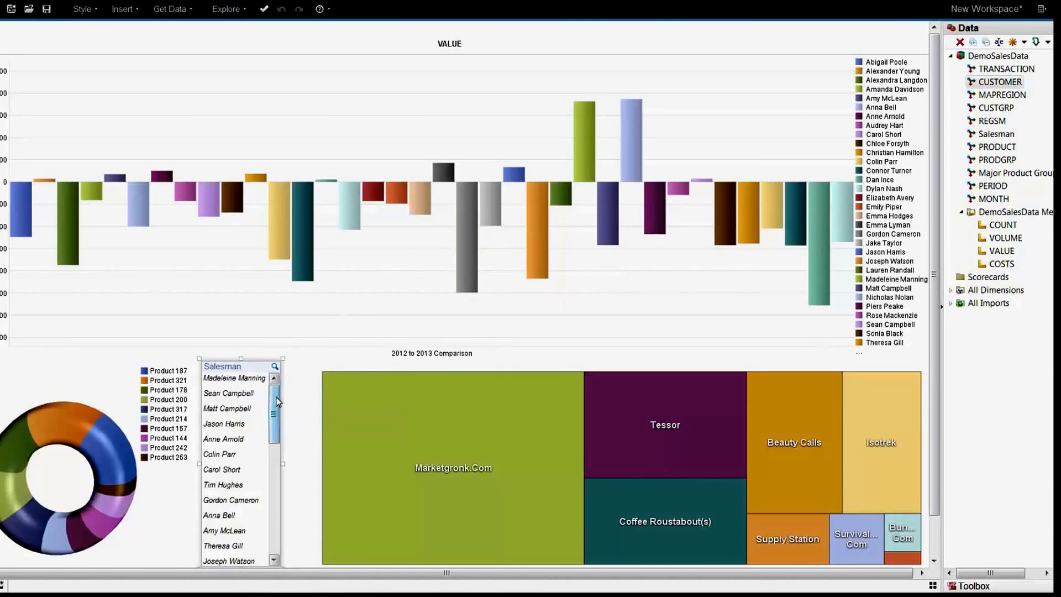
drag(276, 397, 277, 421)
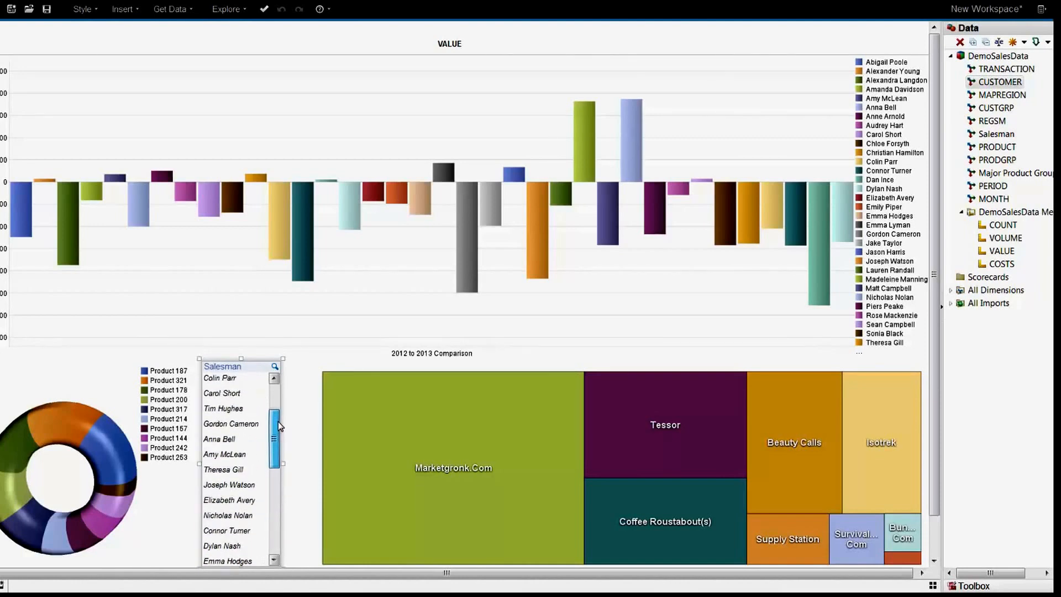
click(238, 428)
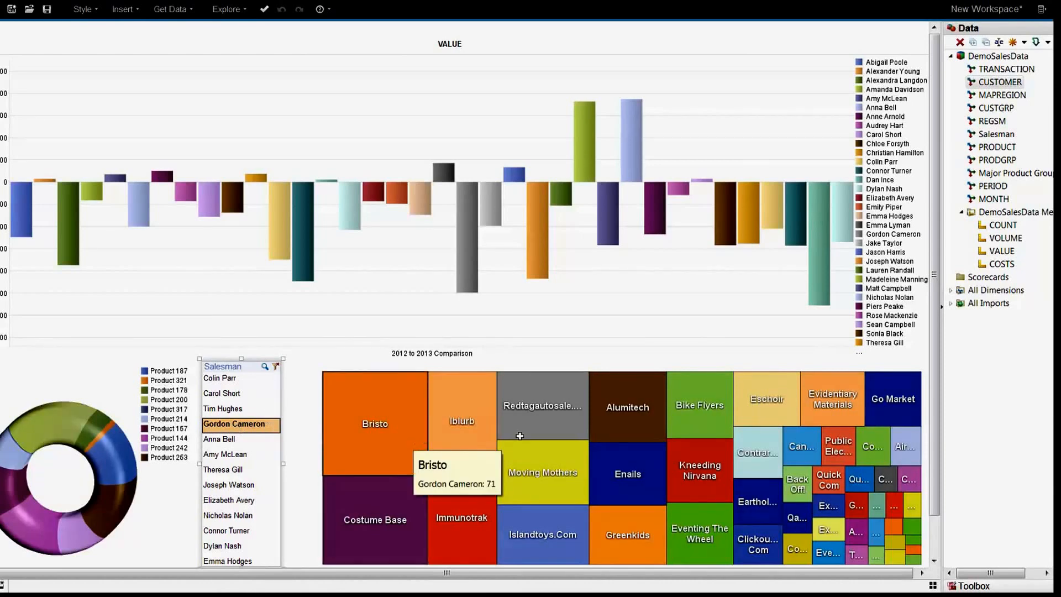
mouse_move(587, 472)
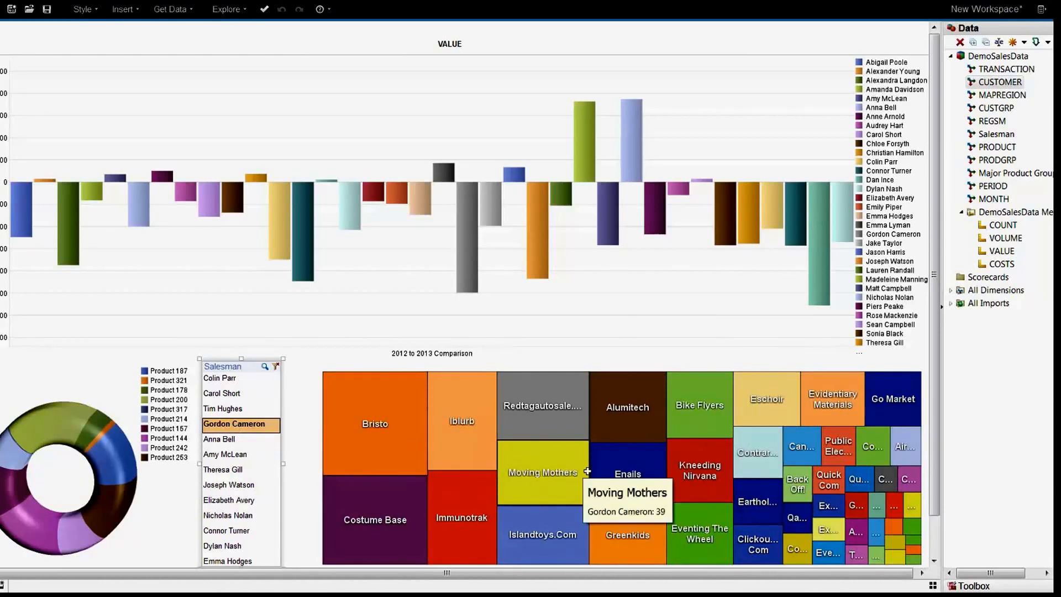
click(304, 408)
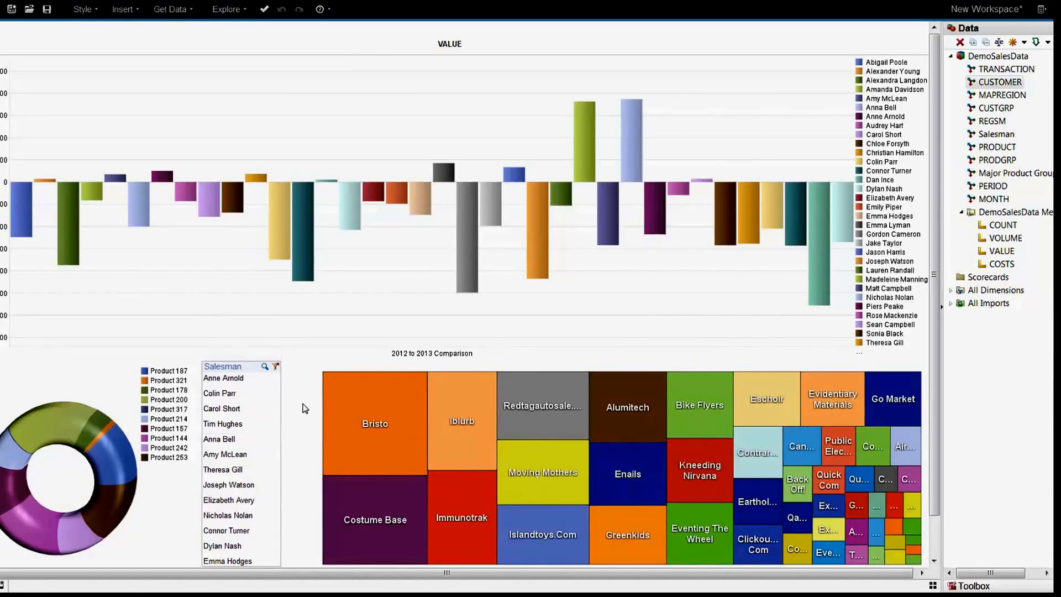
- Hide the content pane, then widen the tree map into the freed space and relock its widget
click(942, 307)
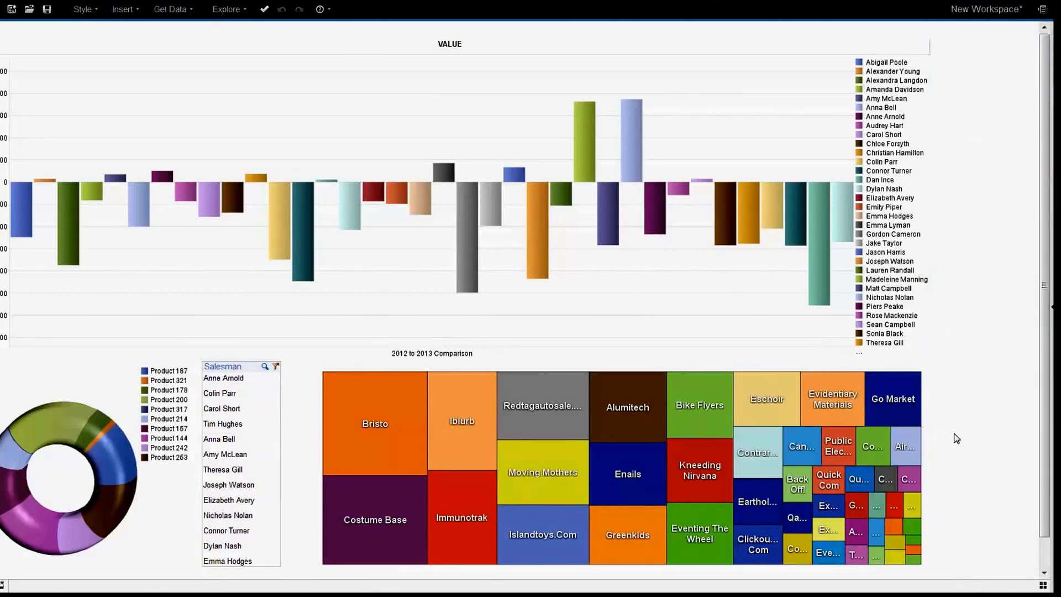
mouse_move(883, 426)
mouse_move(695, 410)
right_click(406, 389)
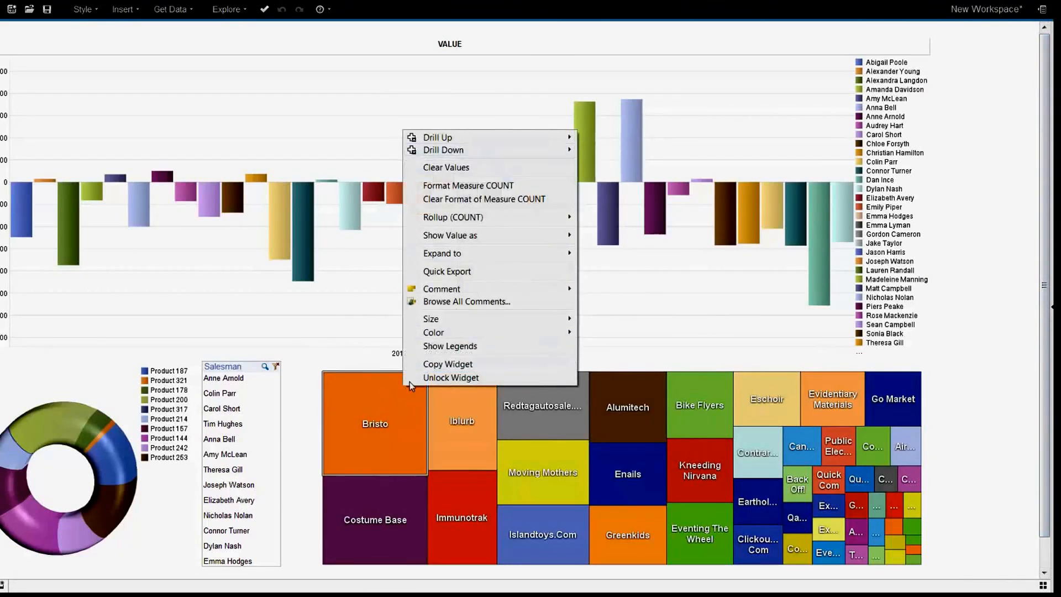
click(447, 377)
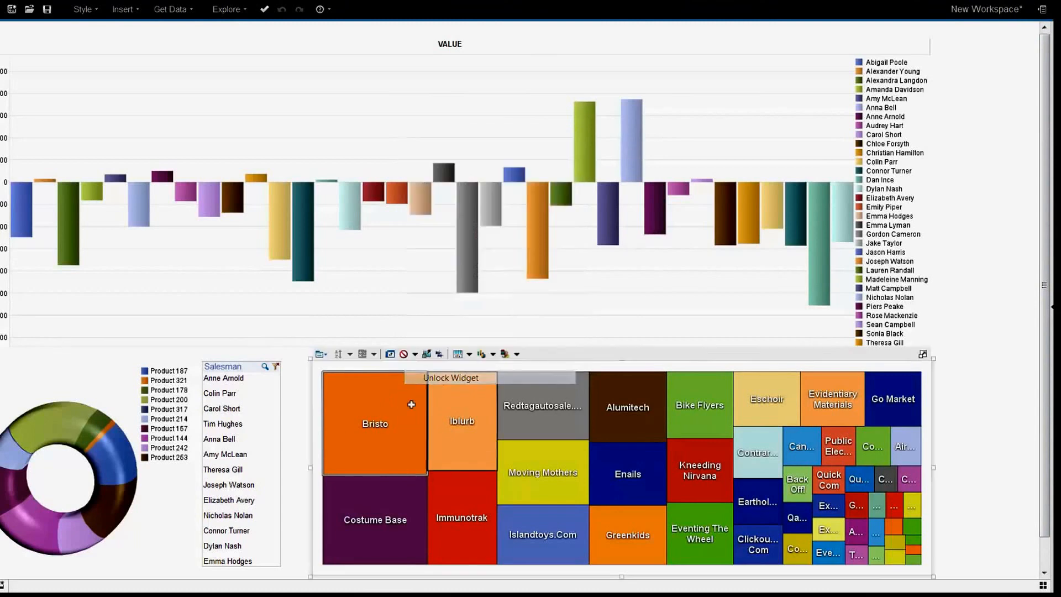
click(322, 355)
click(357, 386)
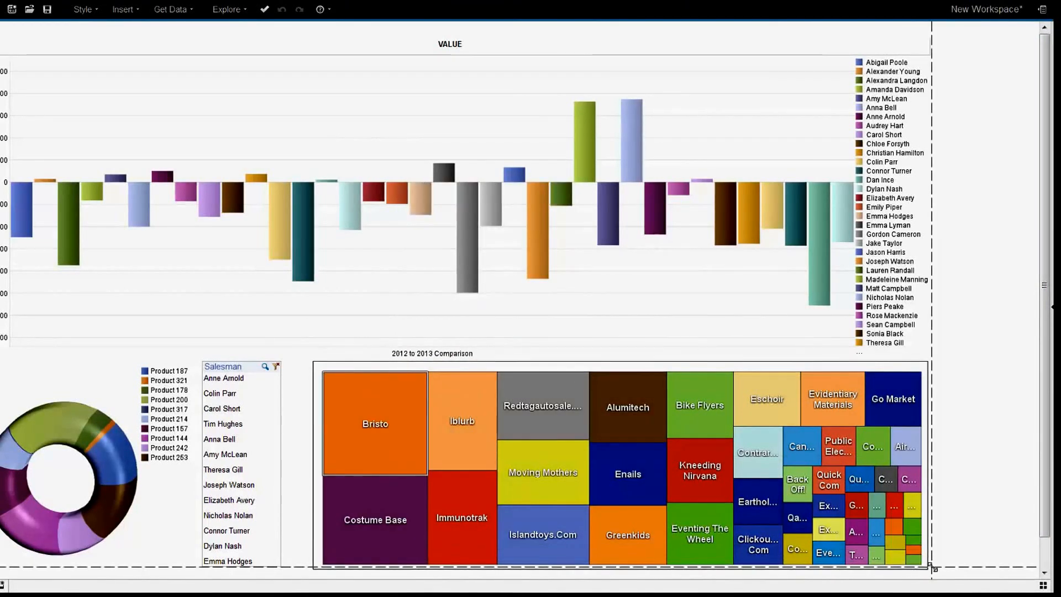
click(1029, 569)
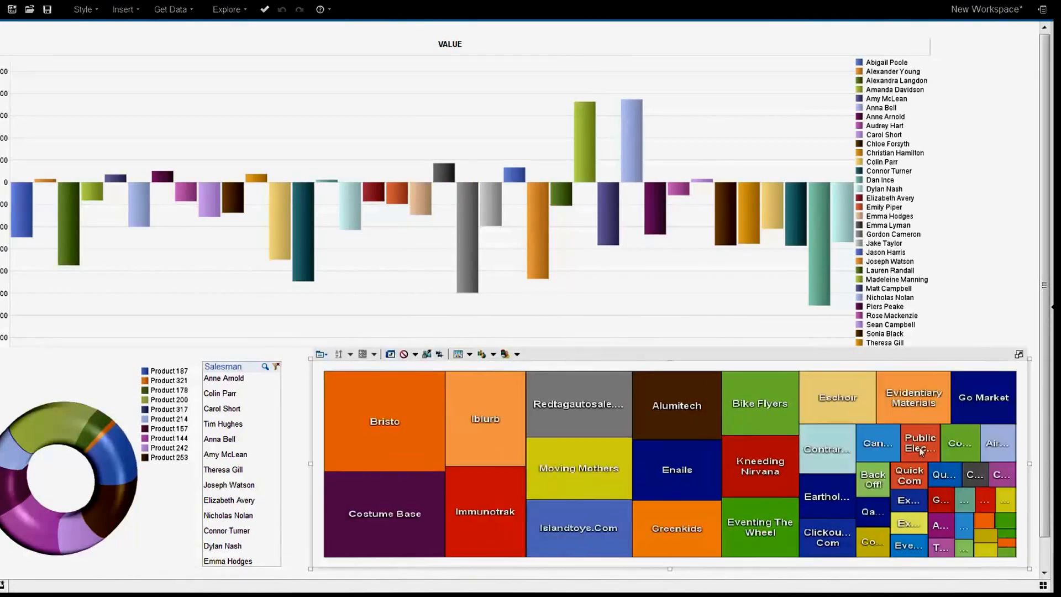
click(298, 395)
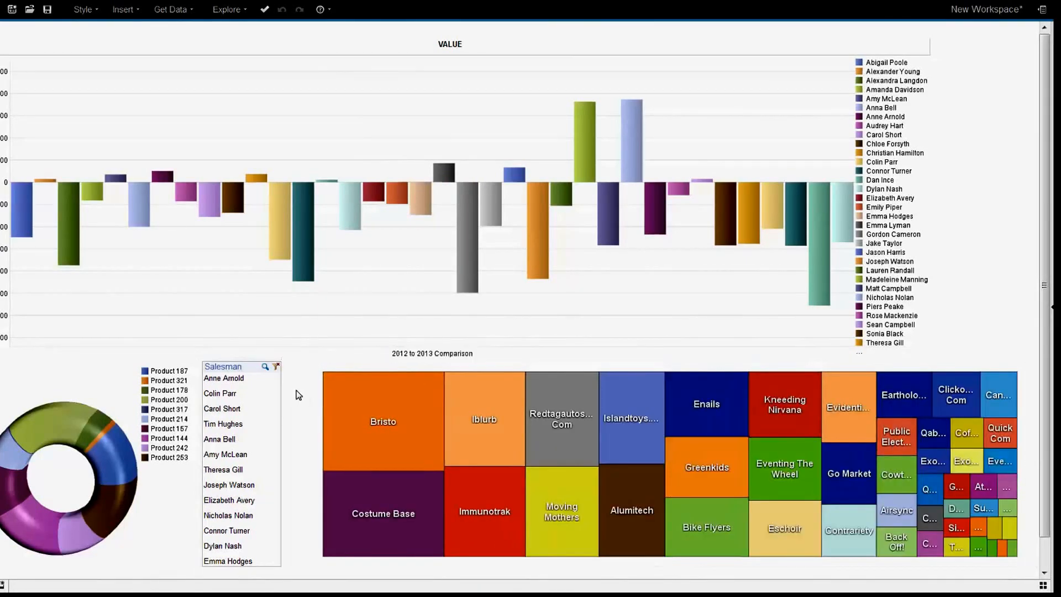
right_click(404, 405)
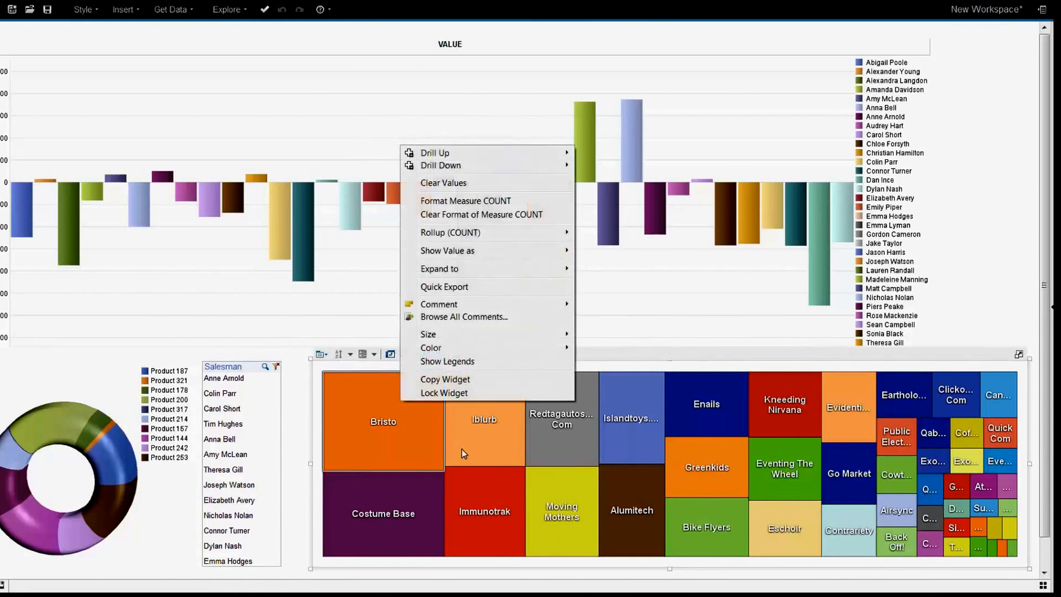
click(479, 392)
- Unlock the salesmen bar chart, widen it to line up with the tree map's outer edge, and lock it again
right_click(138, 112)
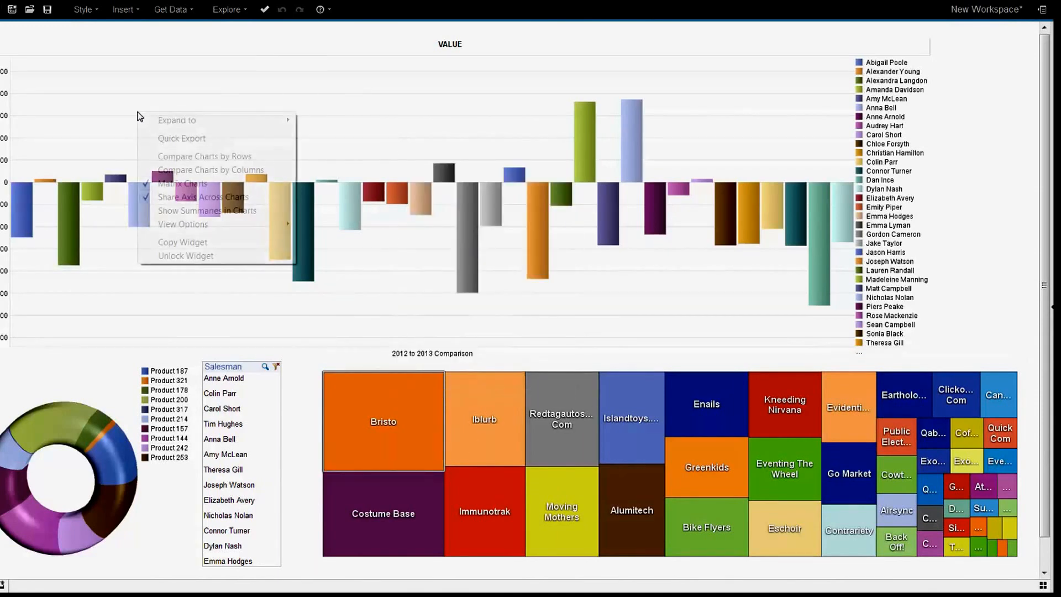
click(188, 256)
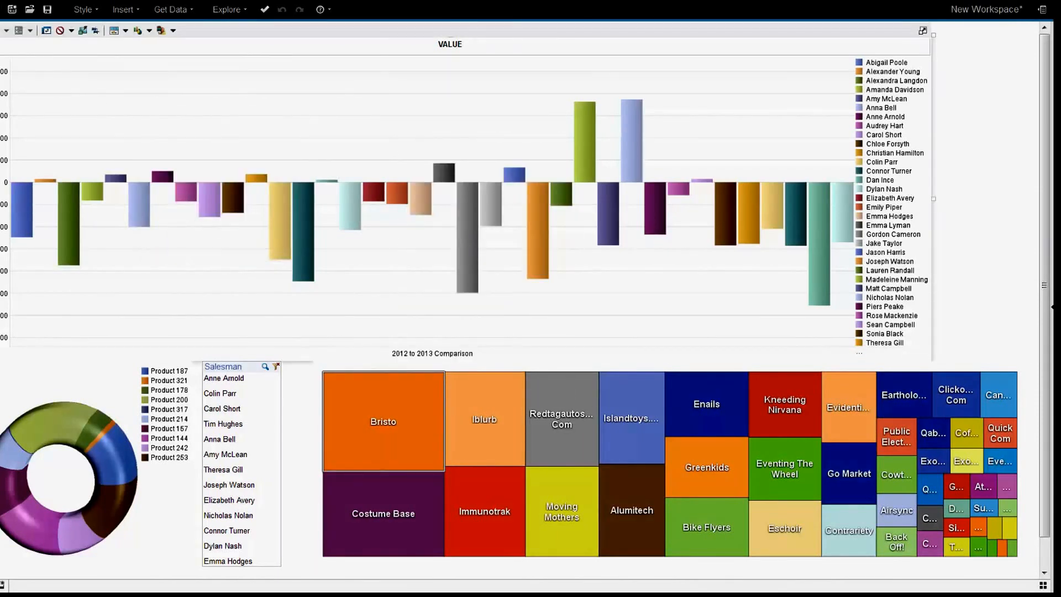
click(6, 30)
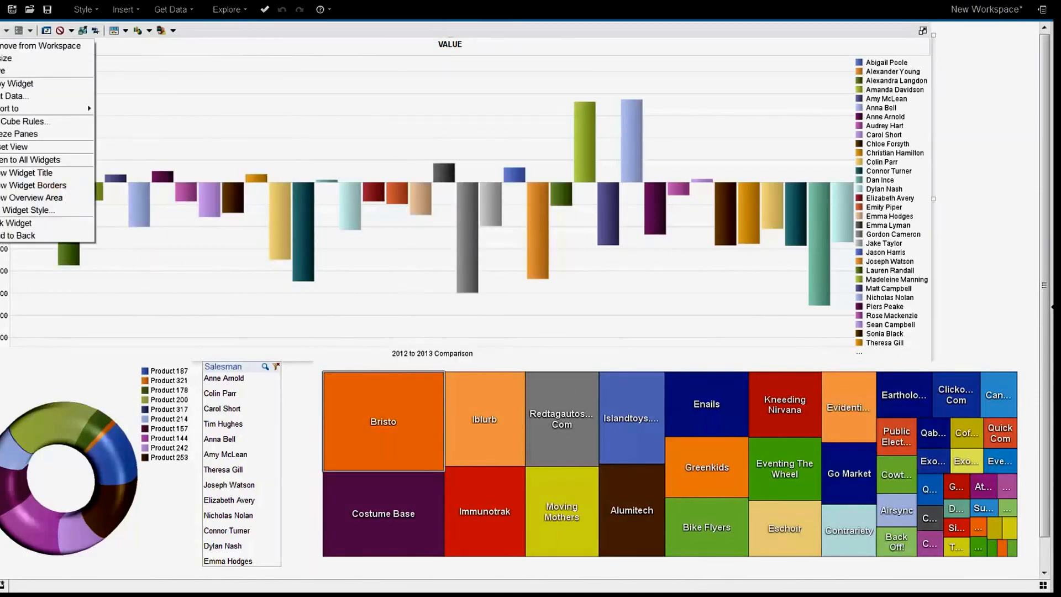
click(25, 71)
drag(998, 358, 1027, 365)
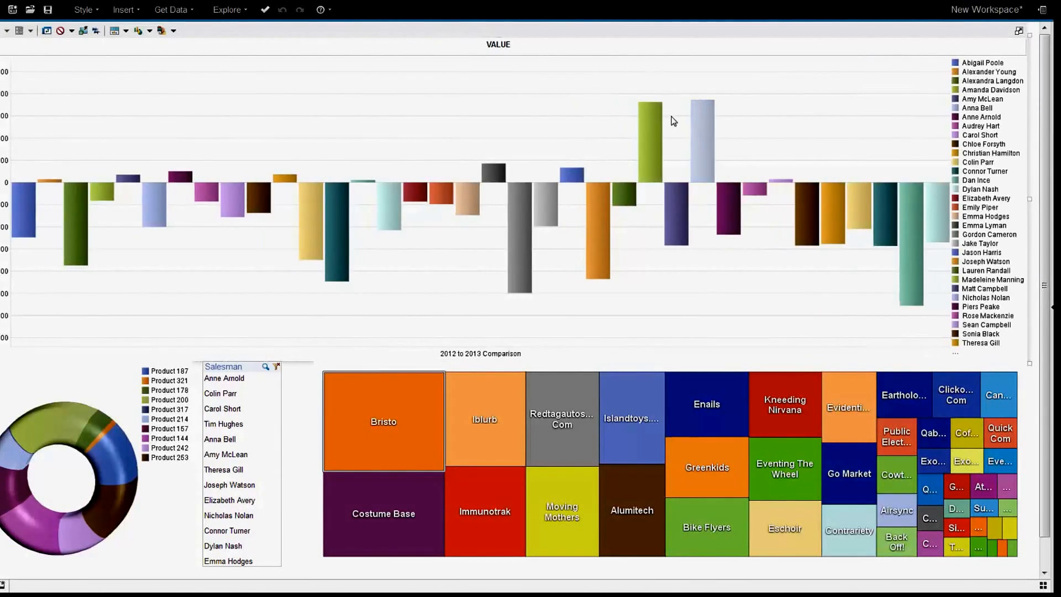
click(6, 30)
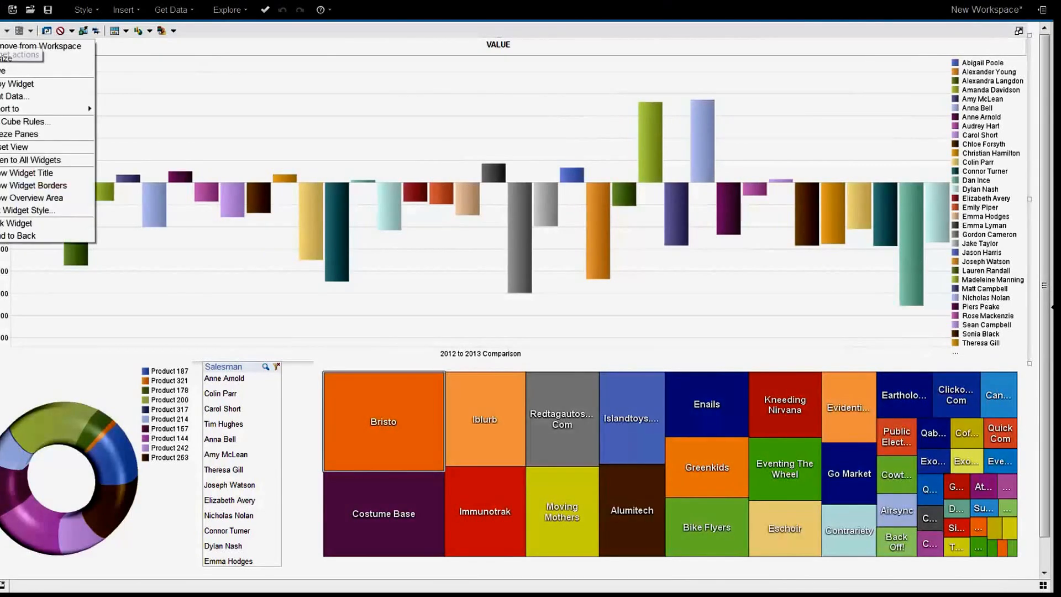
click(34, 231)
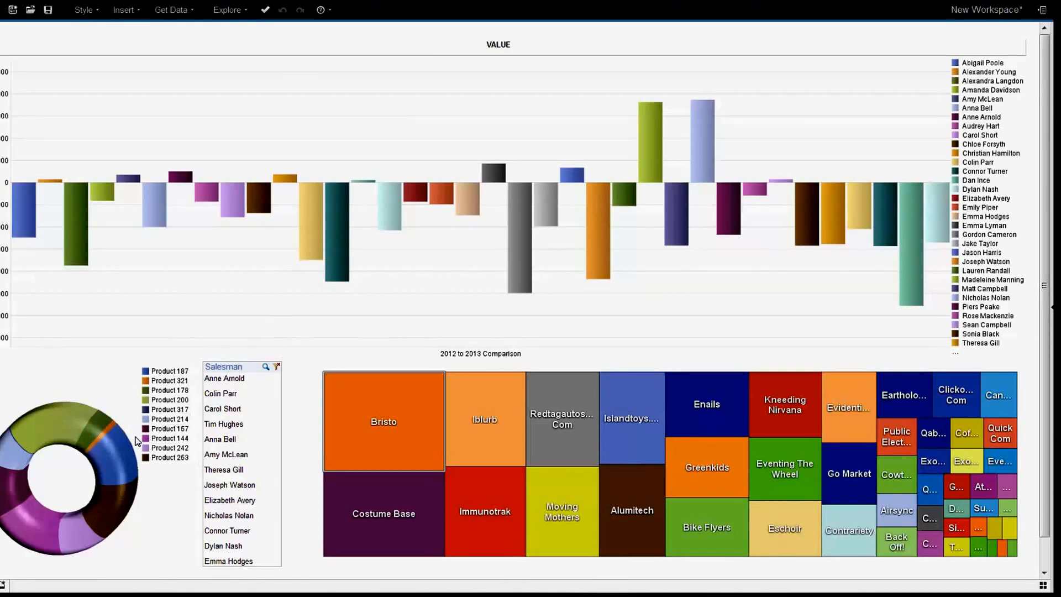
- Preview the Compact and Diamond Plate workspace themes and apply the Luminance theme
mouse_move(733, 461)
click(94, 15)
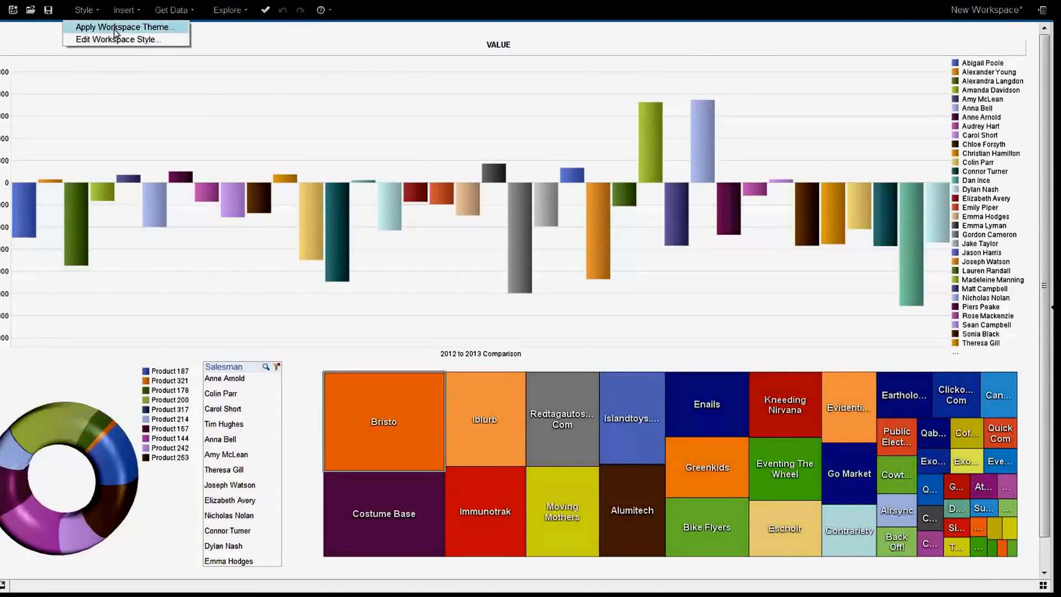
click(115, 29)
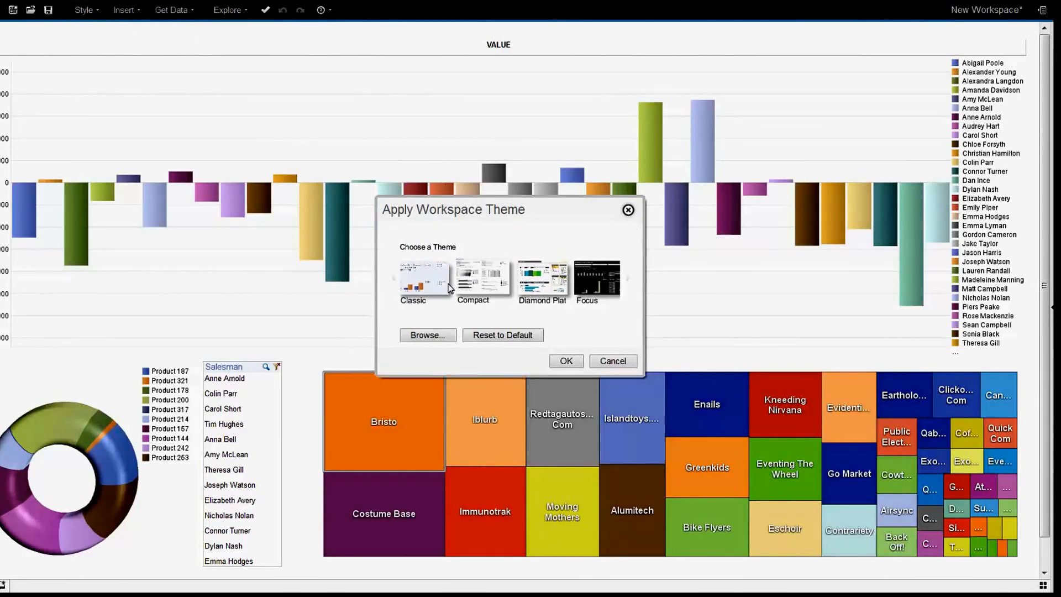
click(483, 284)
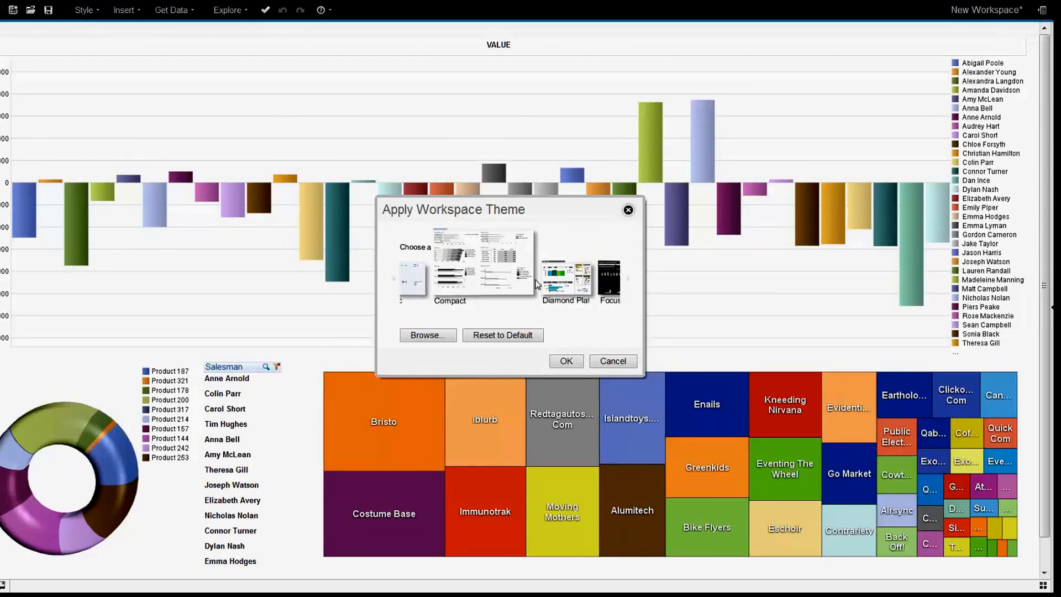
click(562, 282)
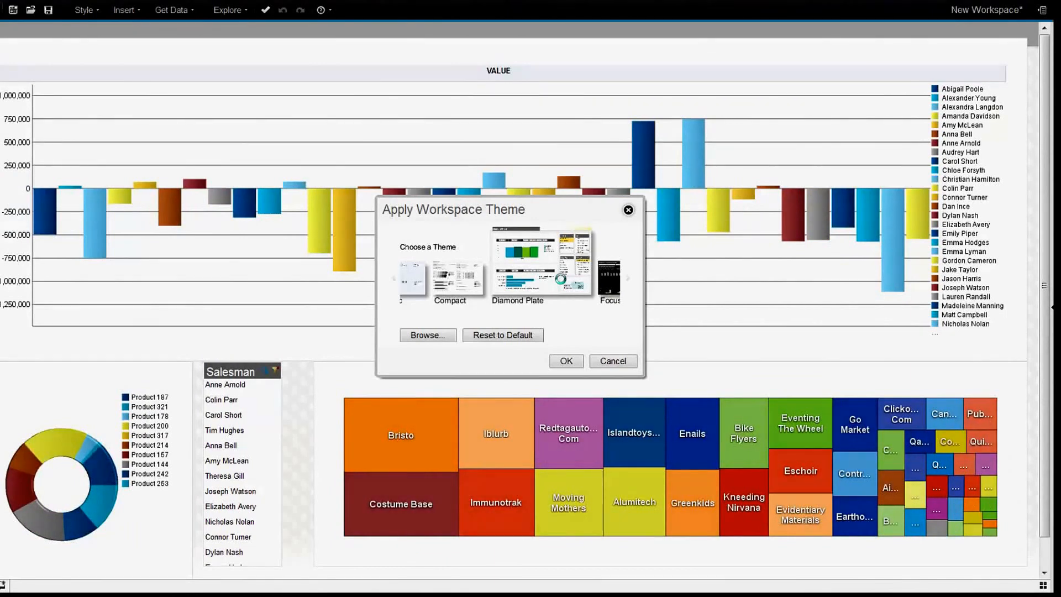
click(628, 284)
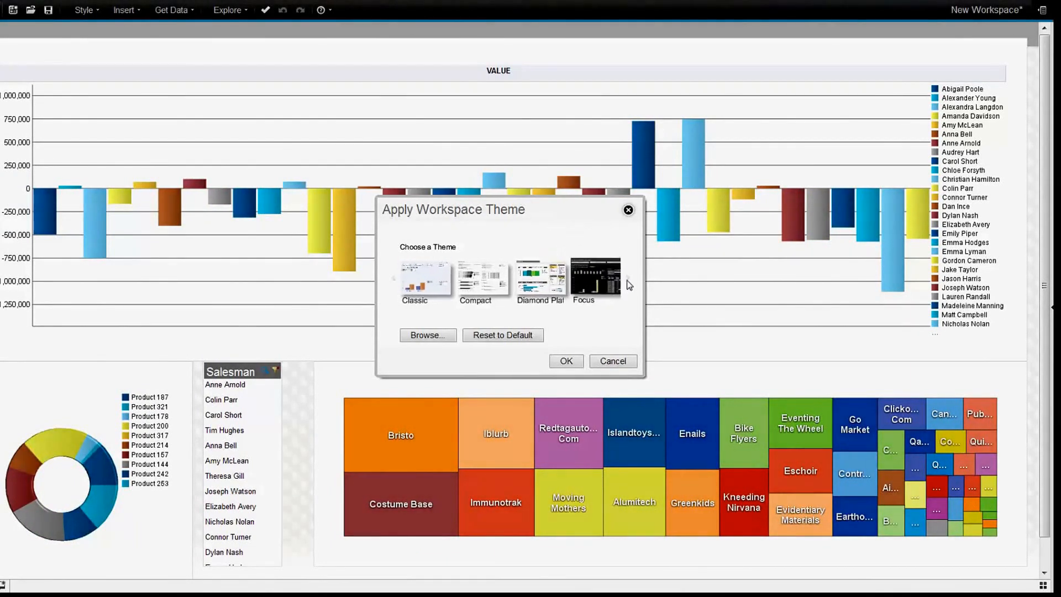
click(628, 284)
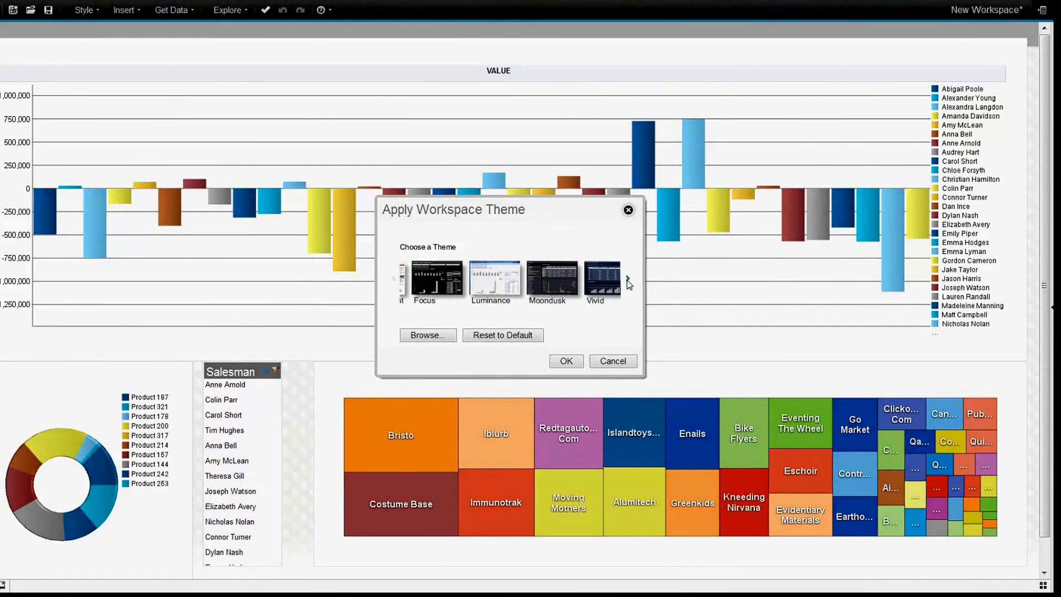
click(478, 280)
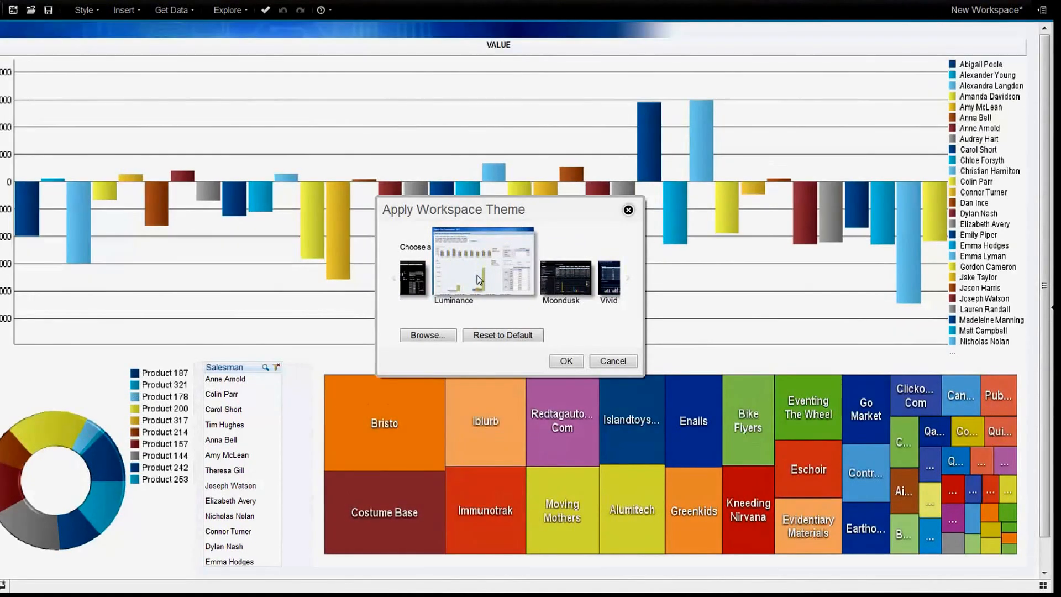
click(565, 360)
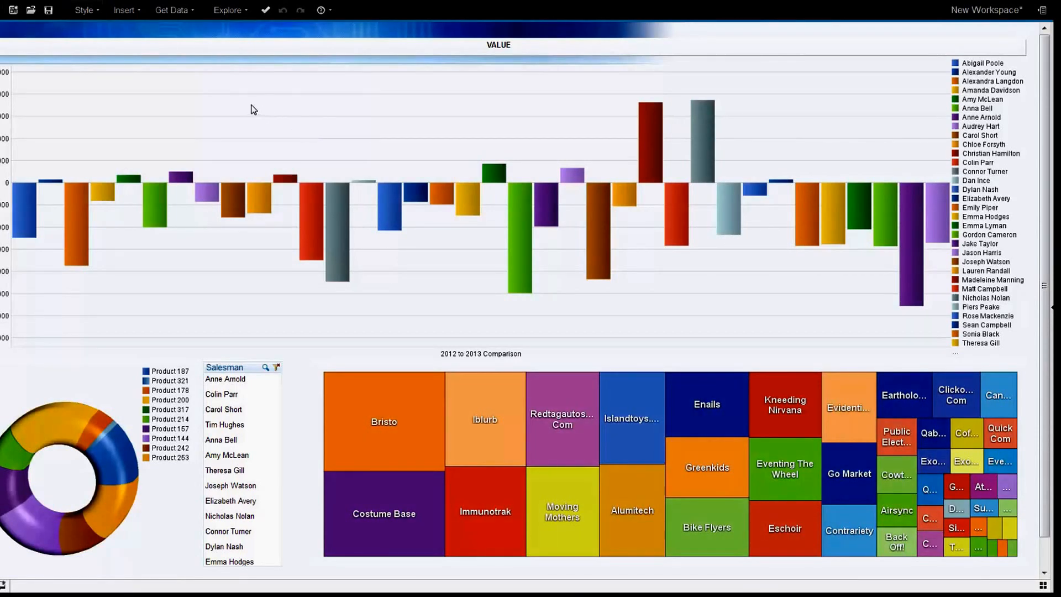
- Insert a text widget over the bar chart reading "2014 YoY Sales Review"
click(126, 11)
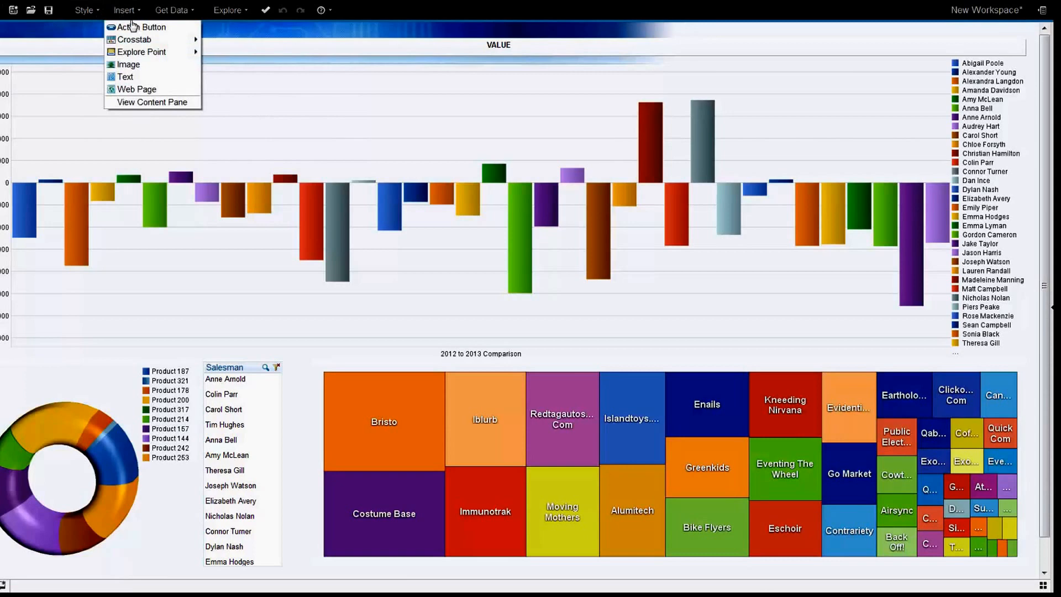
click(146, 77)
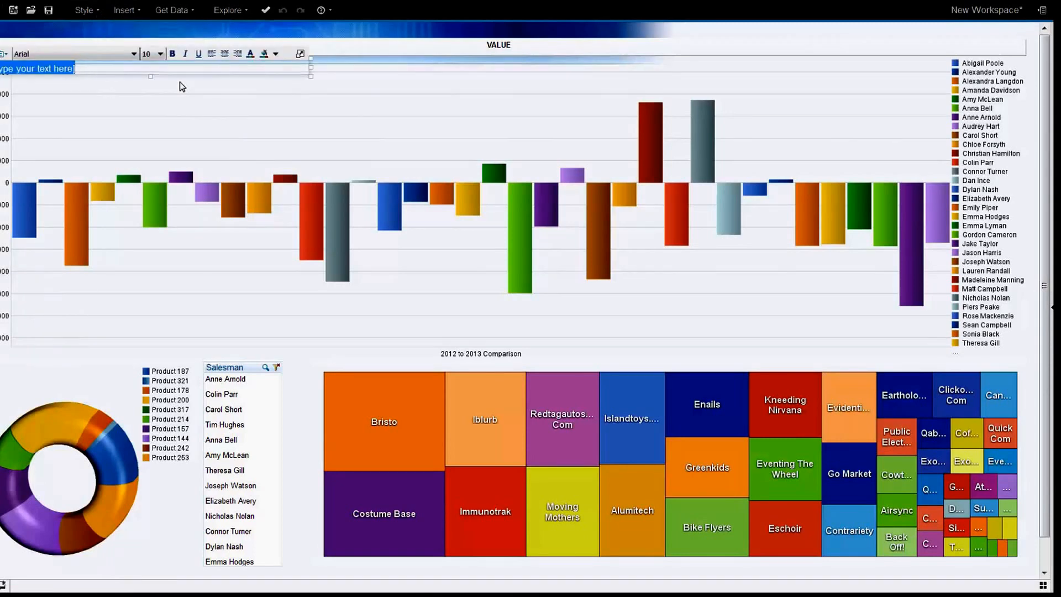
key(BackSpace)
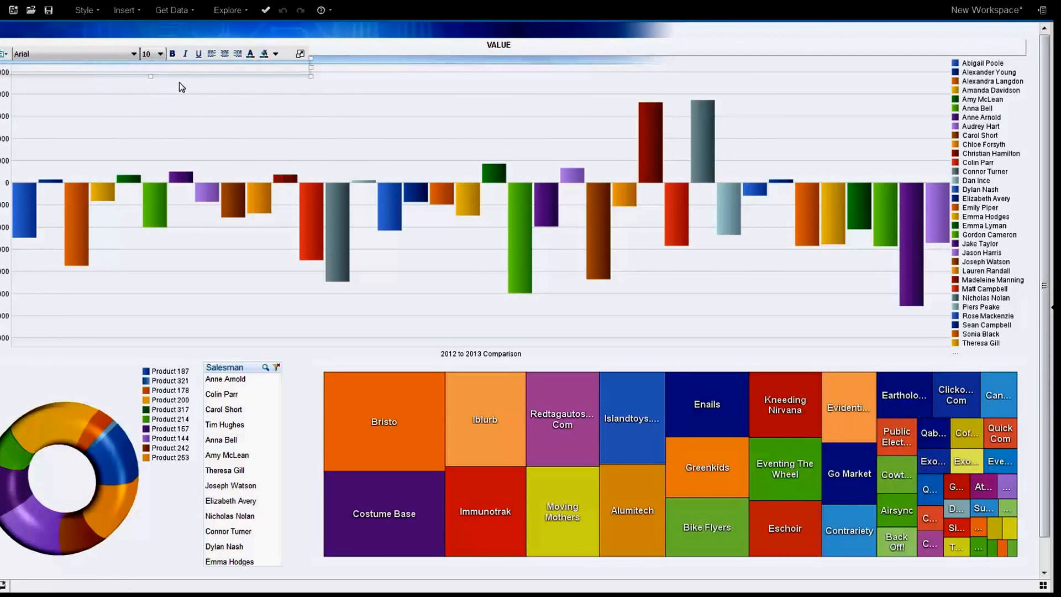
text(2014 )
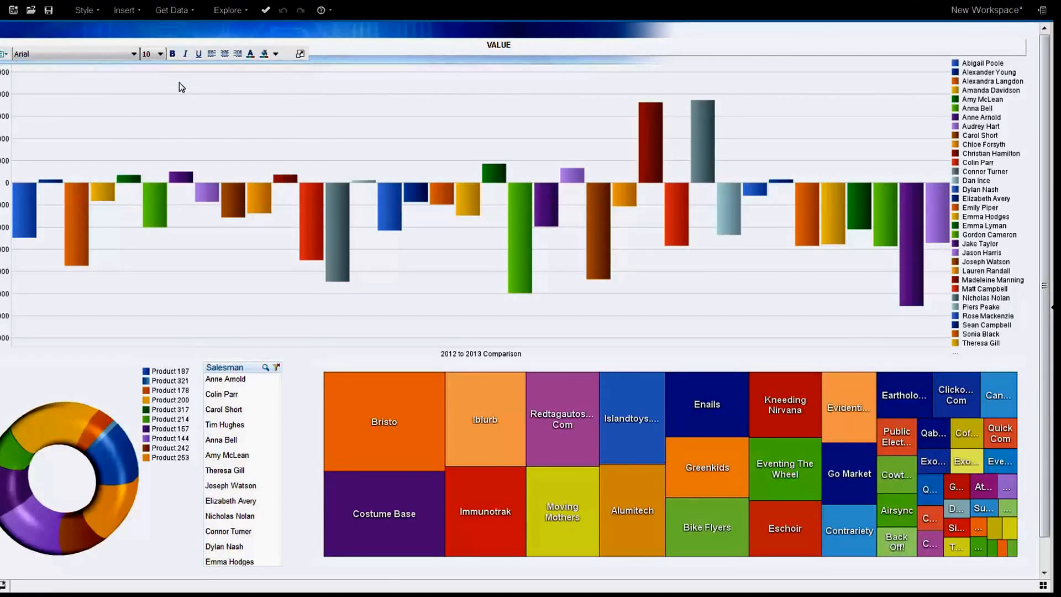
text(Sales Sales)
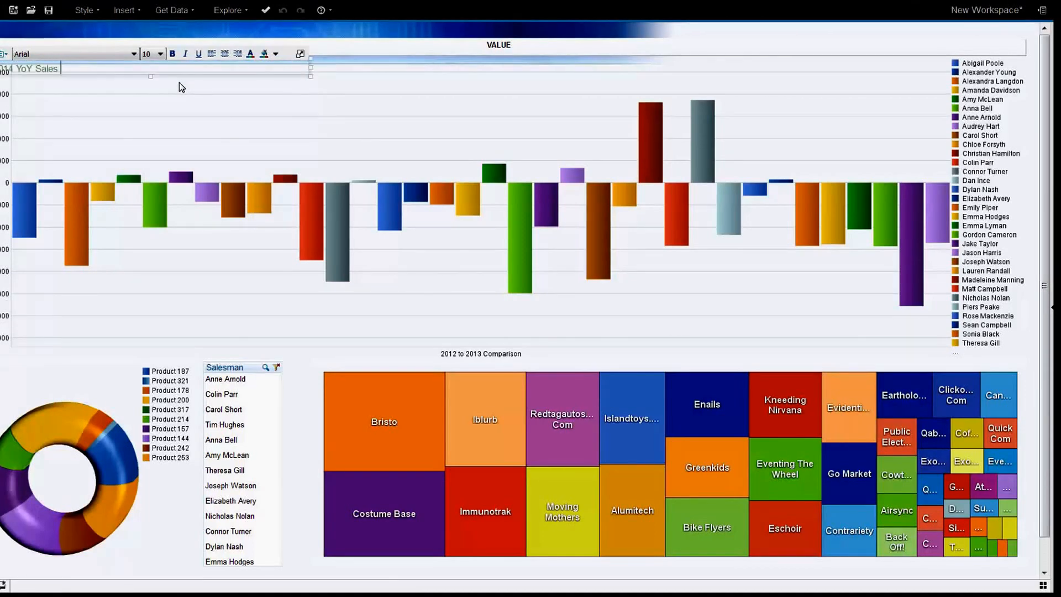
text( Review)
- Color the "2014 YoY Sales Review" title text red and set its font size to 20
triple_click(87, 68)
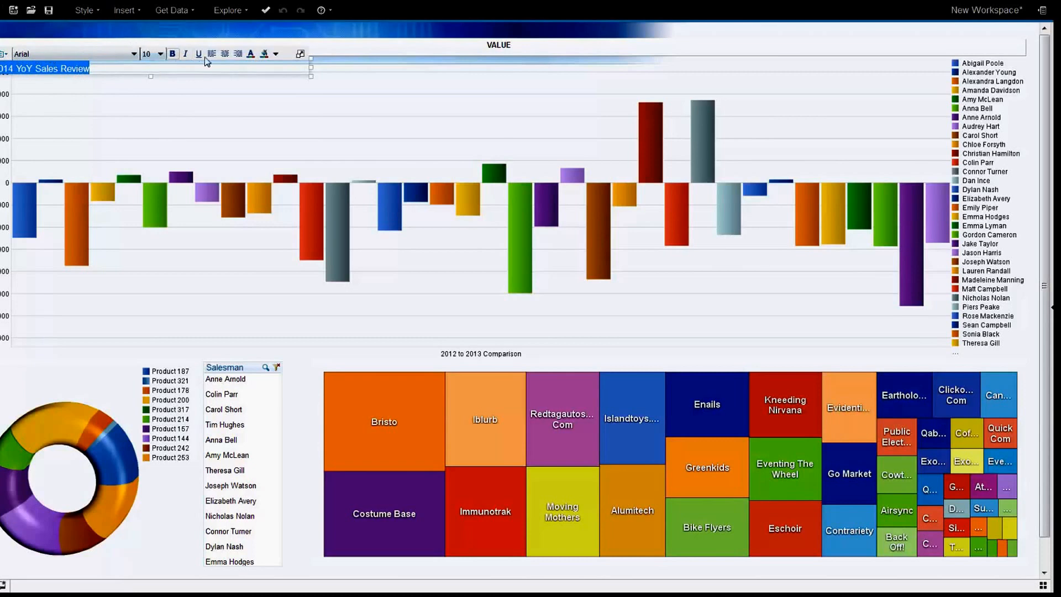
click(250, 53)
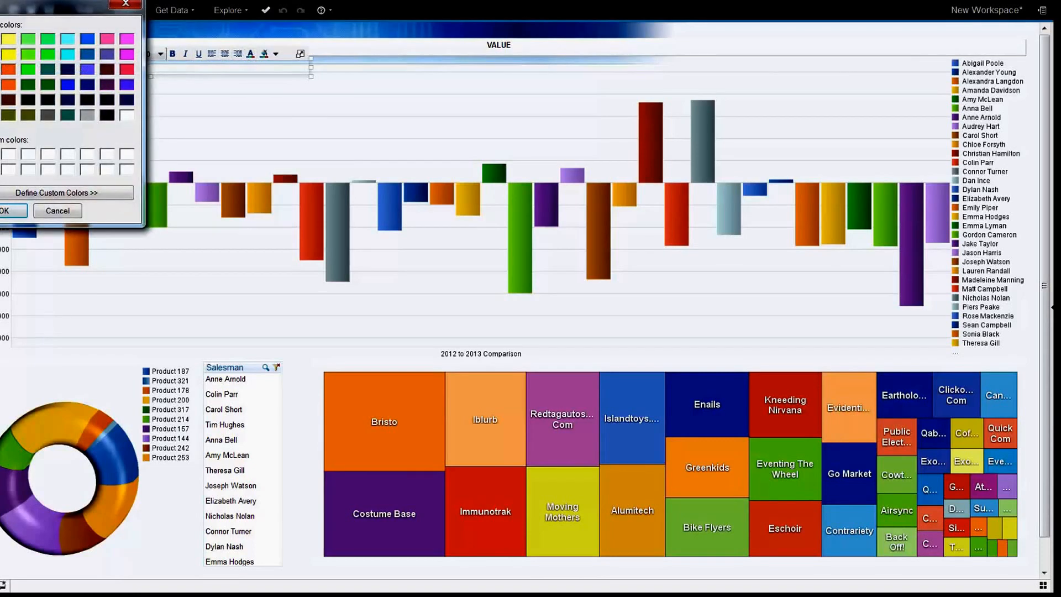
click(14, 210)
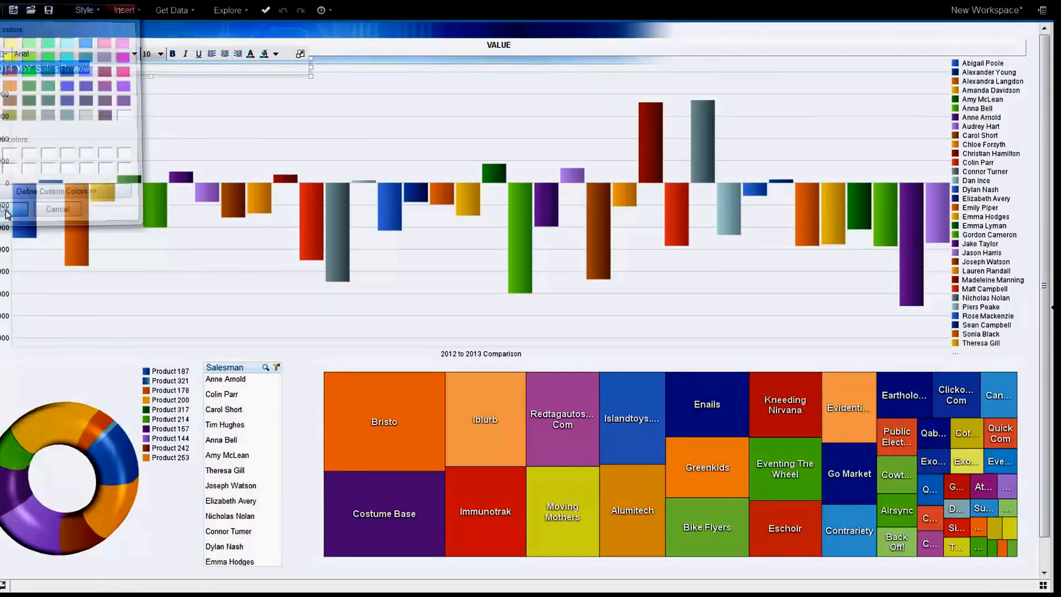
click(160, 54)
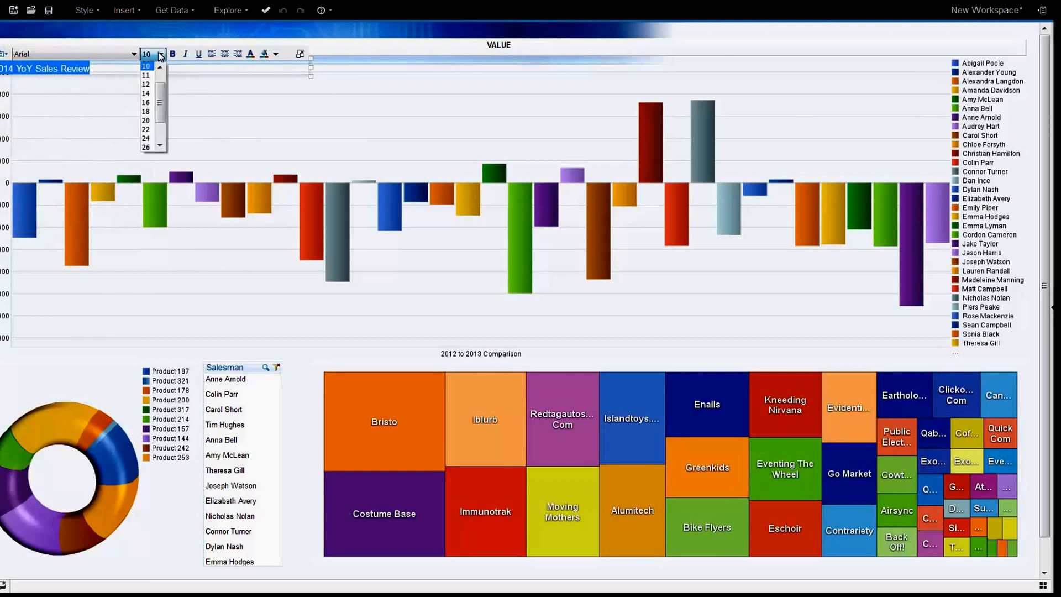
click(149, 120)
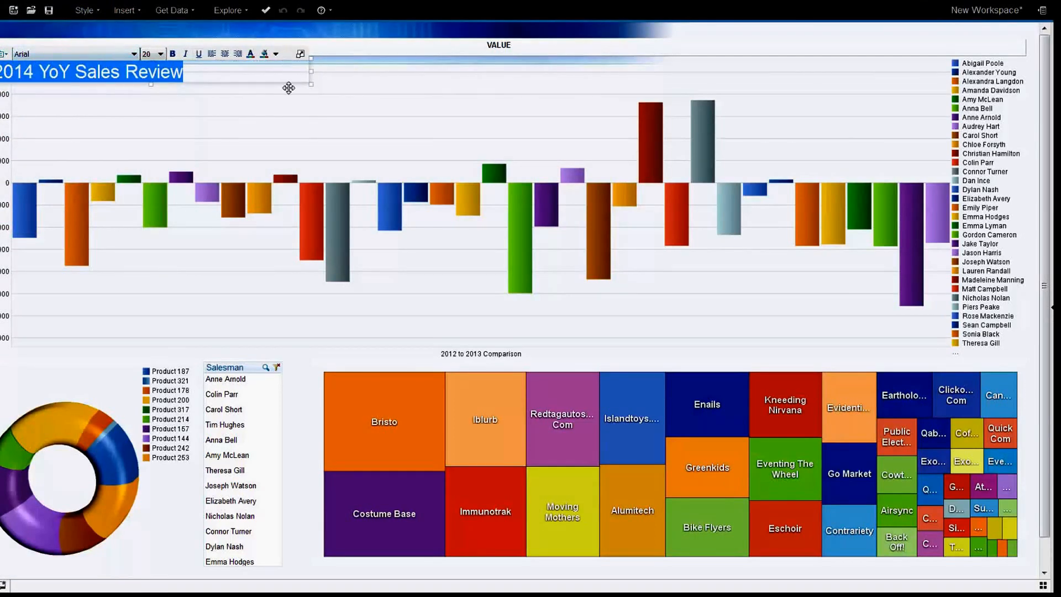
- Move the title widget up into the header area above the bar chart and lock it in place
drag(308, 44, 325, 25)
click(319, 104)
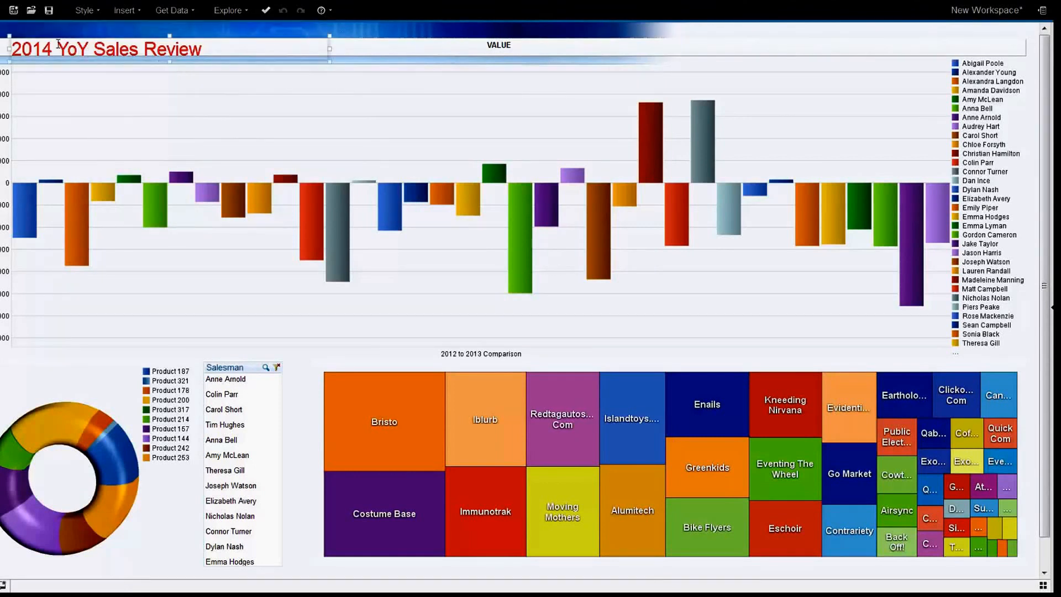
click(22, 46)
click(19, 34)
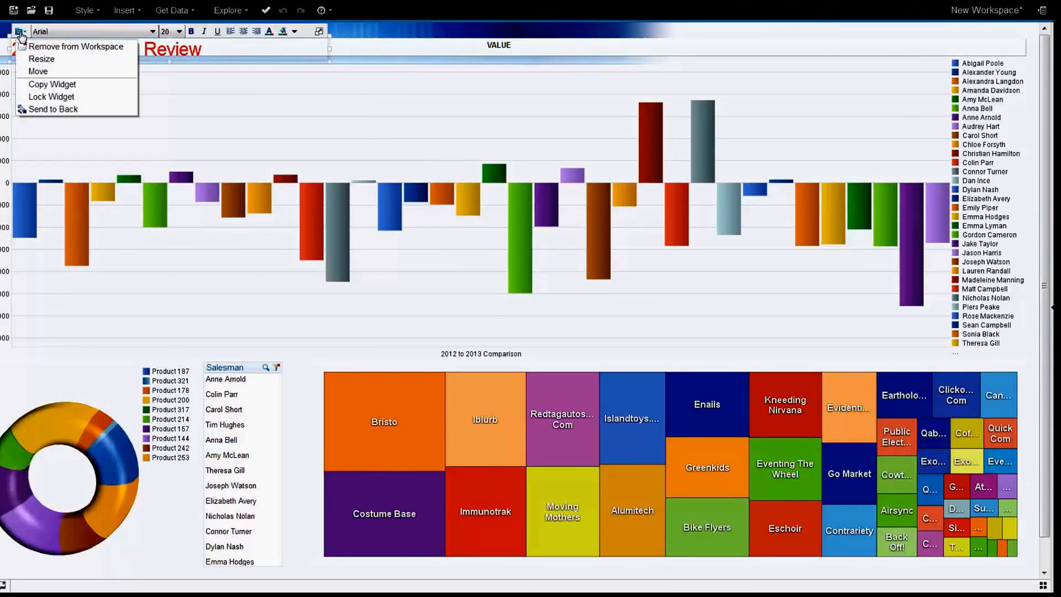
click(59, 95)
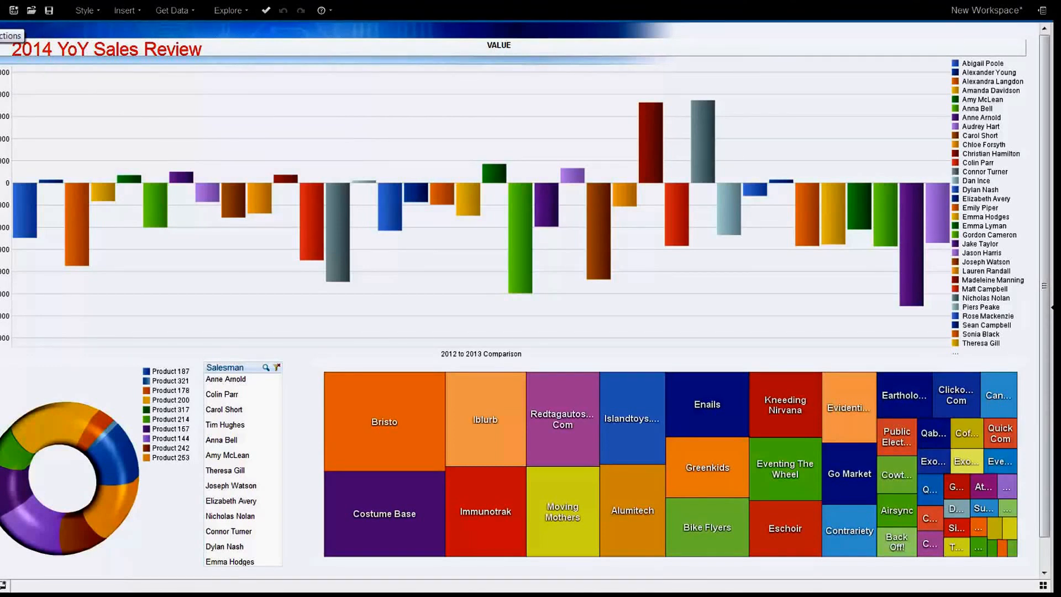
- Start publishing the workspace and agree to save it first, as "Sales YoY2014" in the InsightFiles folder
click(7, 35)
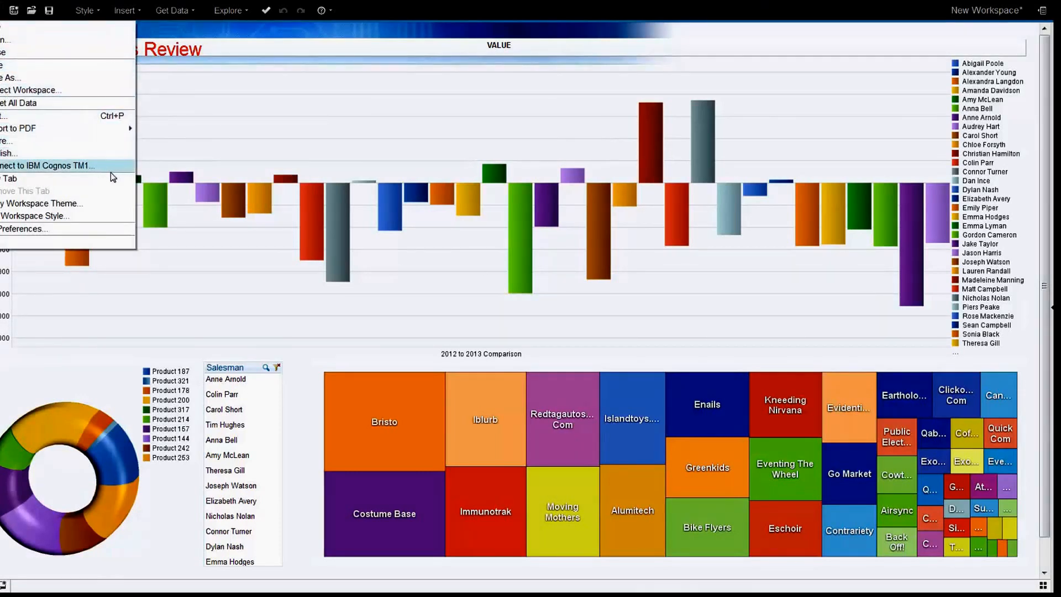
click(23, 153)
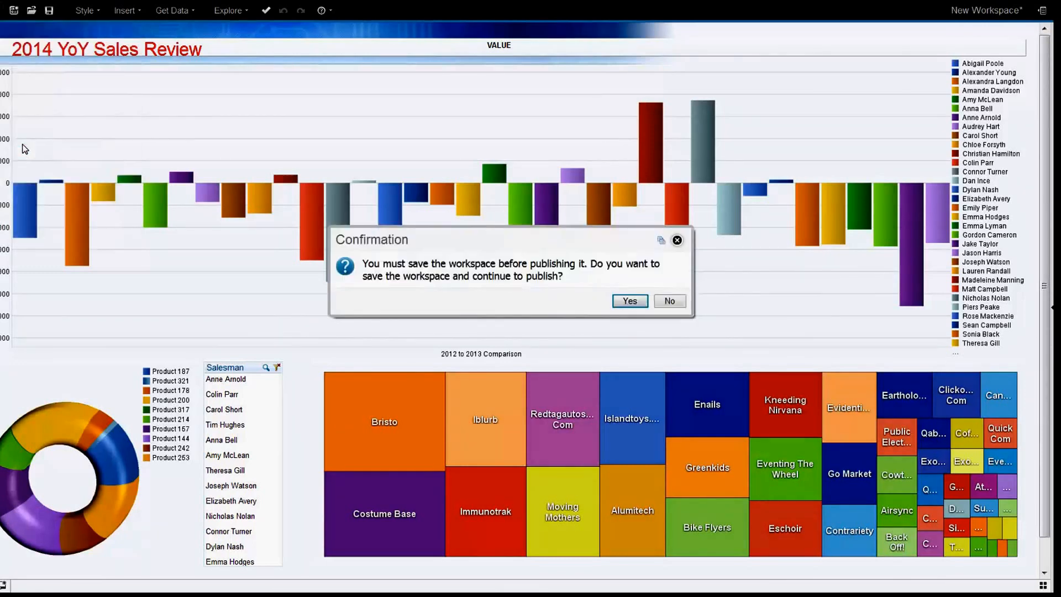
click(641, 302)
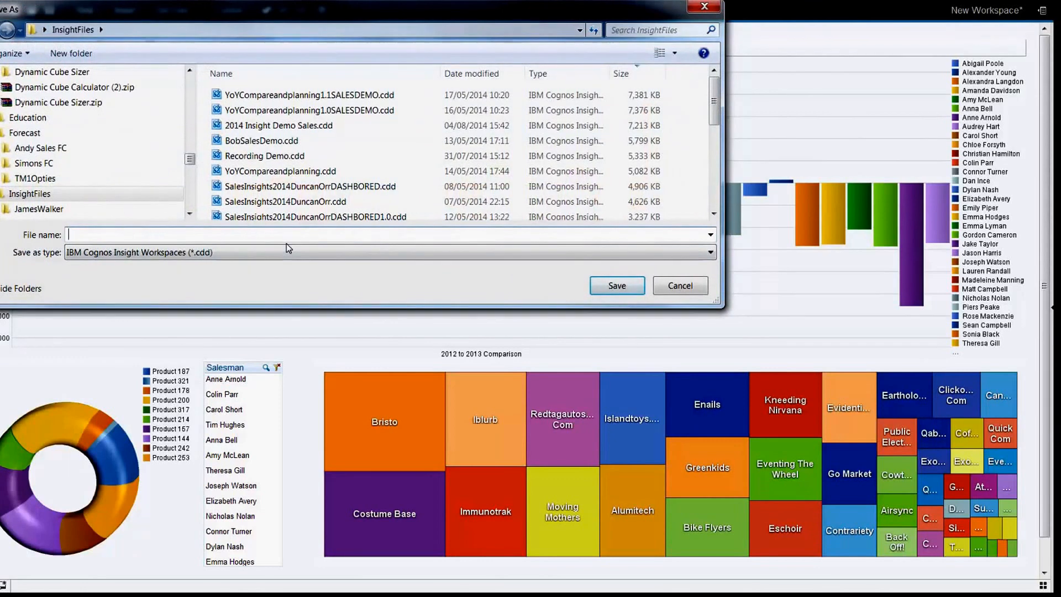
text(S)
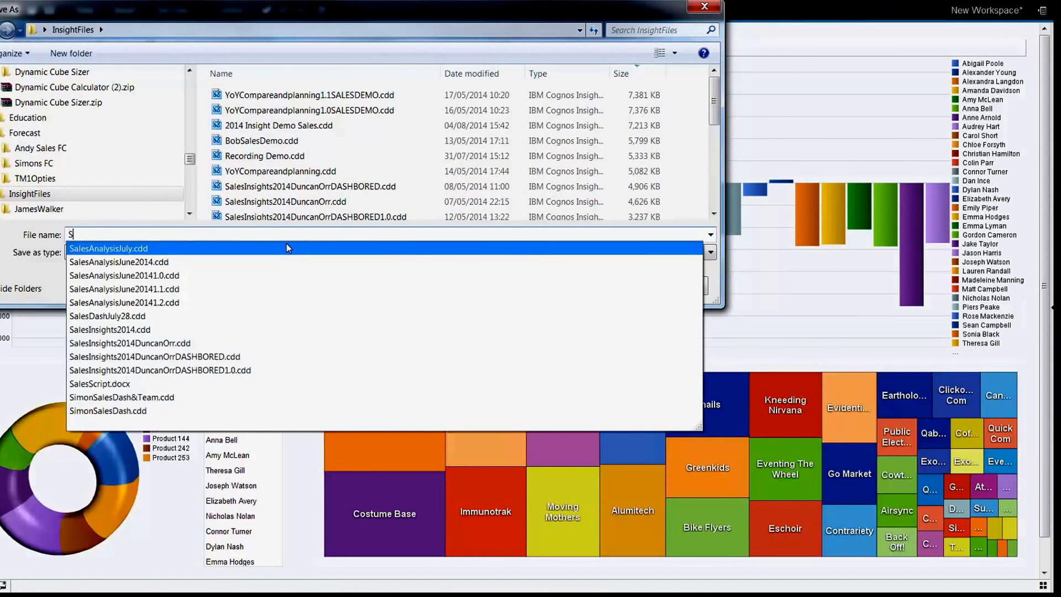
text(ales Yo)
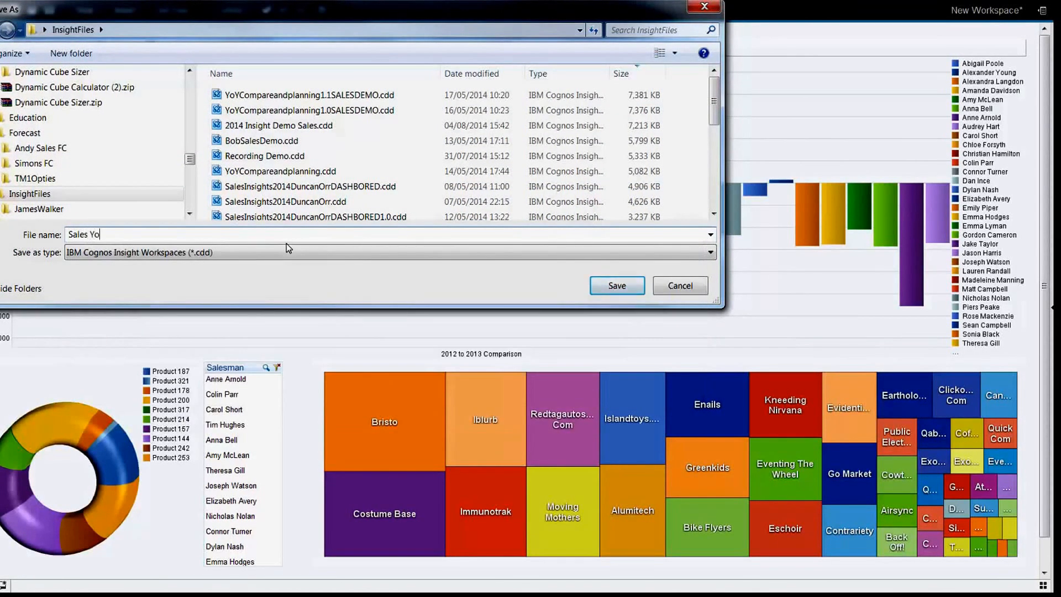
text(Y2014)
click(613, 286)
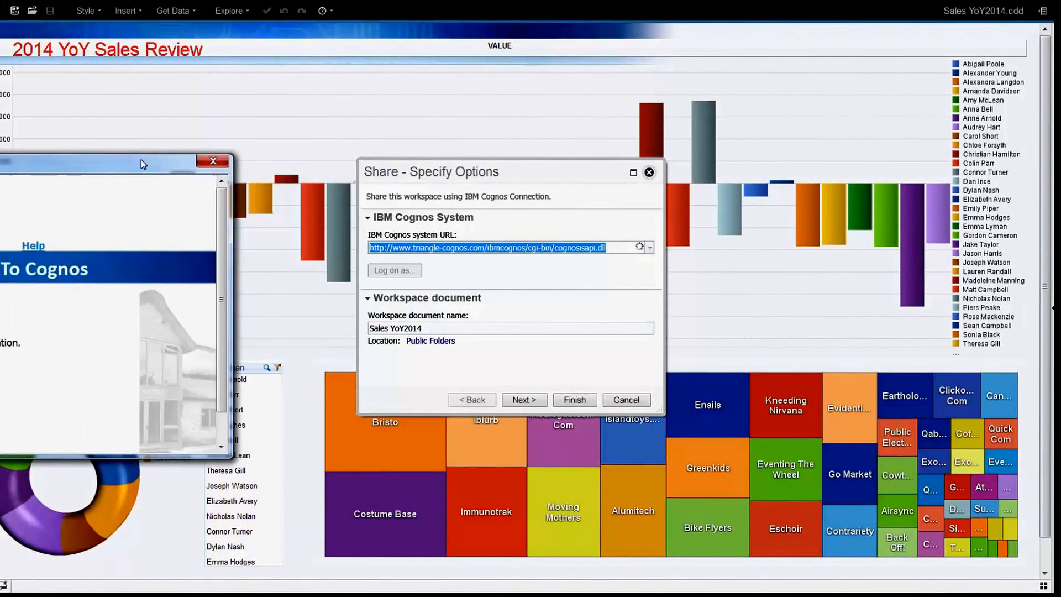
- Reposition and enlarge the Cognos BI logon window, begin entering the user name, and cancel both the logon and the workspace sharing
drag(141, 159, 520, 104)
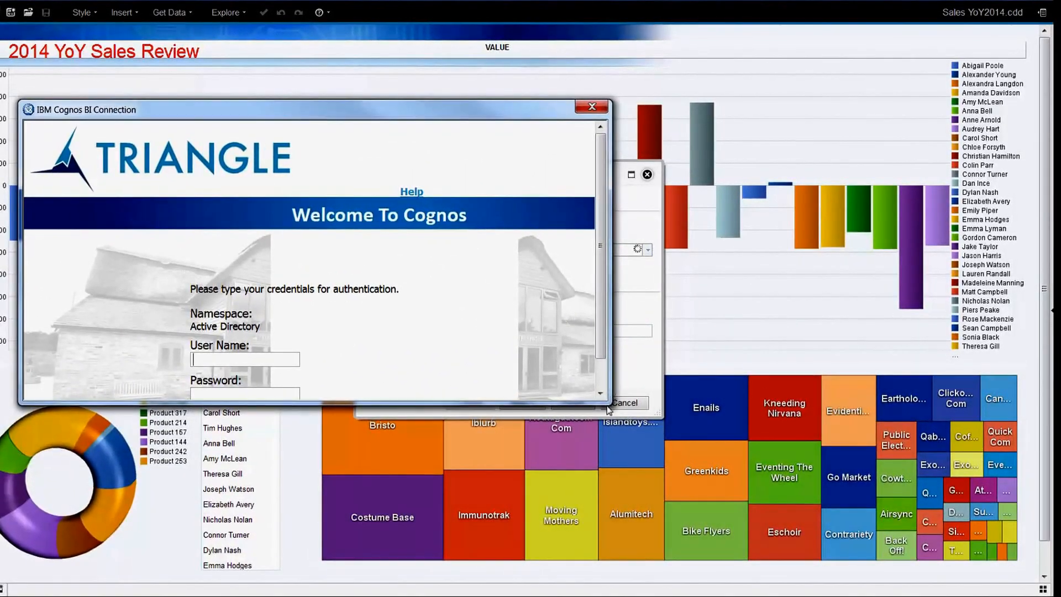
drag(608, 408, 866, 526)
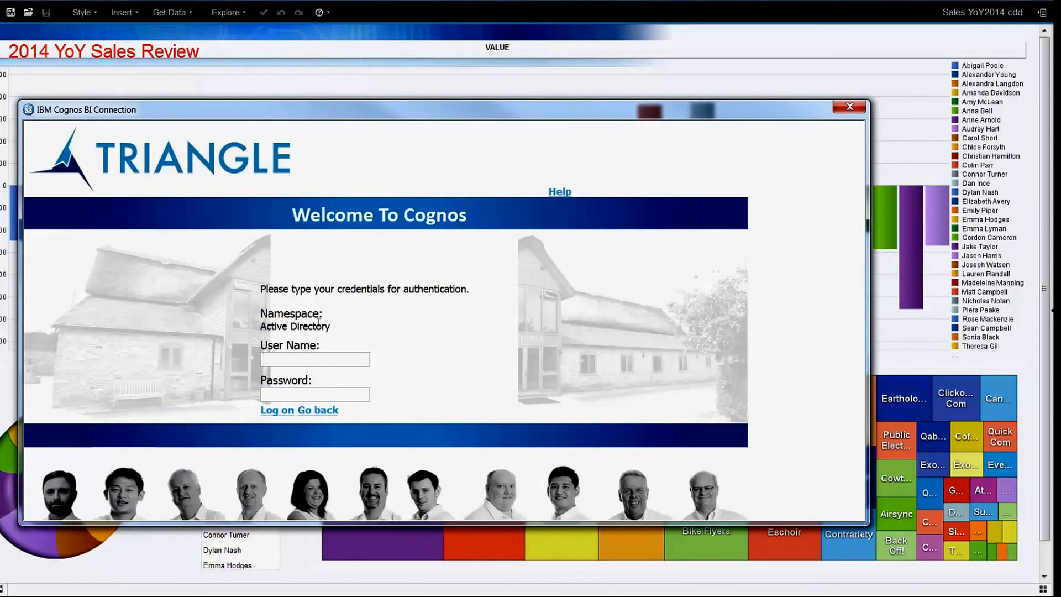
click(322, 360)
text(s)
click(849, 106)
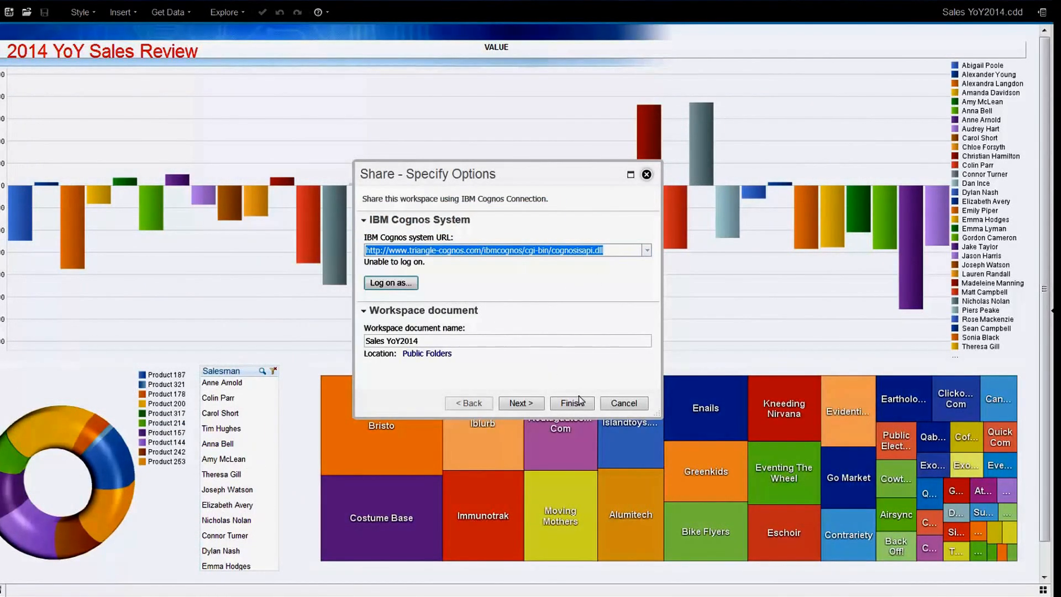
click(617, 405)
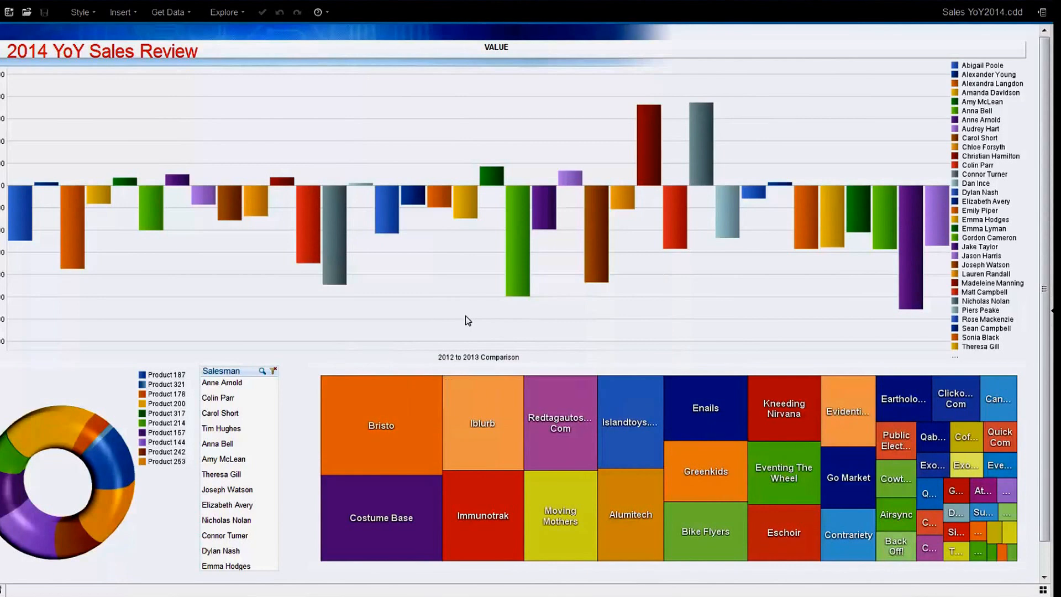